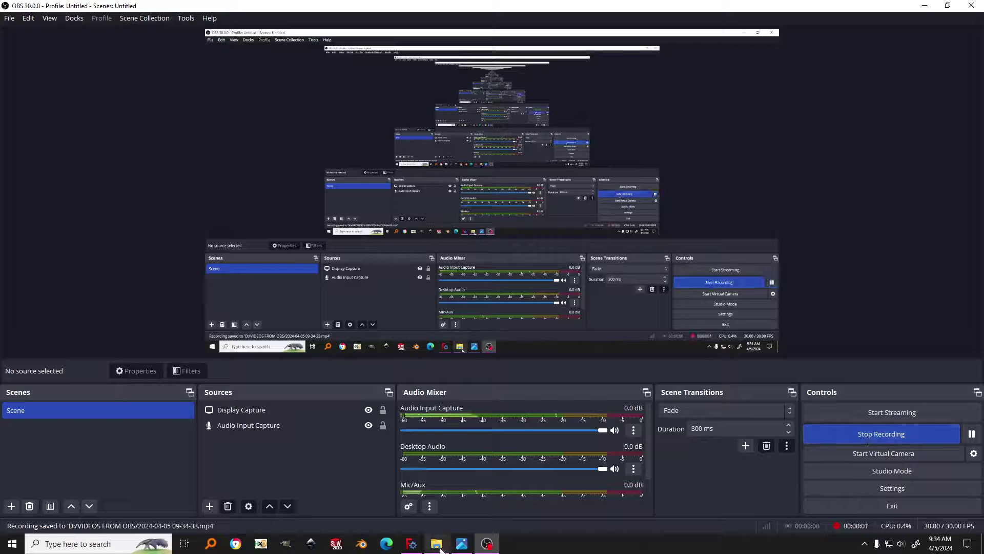
- View the purple sculpture photo in Windows Photos, then switch to the empty FreeCAD document
{"action": "left_click", "coordinate": [444, 546]}
{"action": "left_click", "coordinate": [460, 549]}
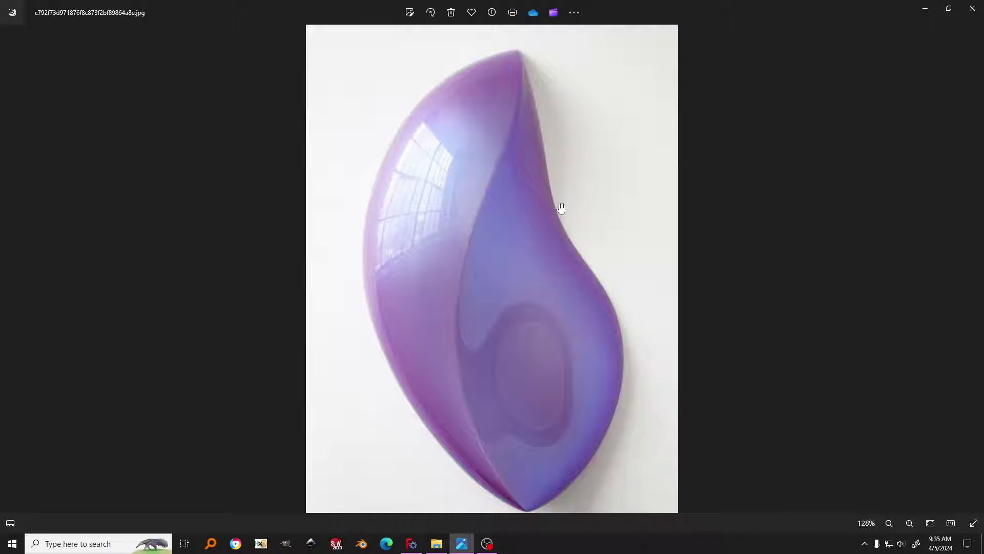
{"action": "left_click", "coordinate": [411, 543]}
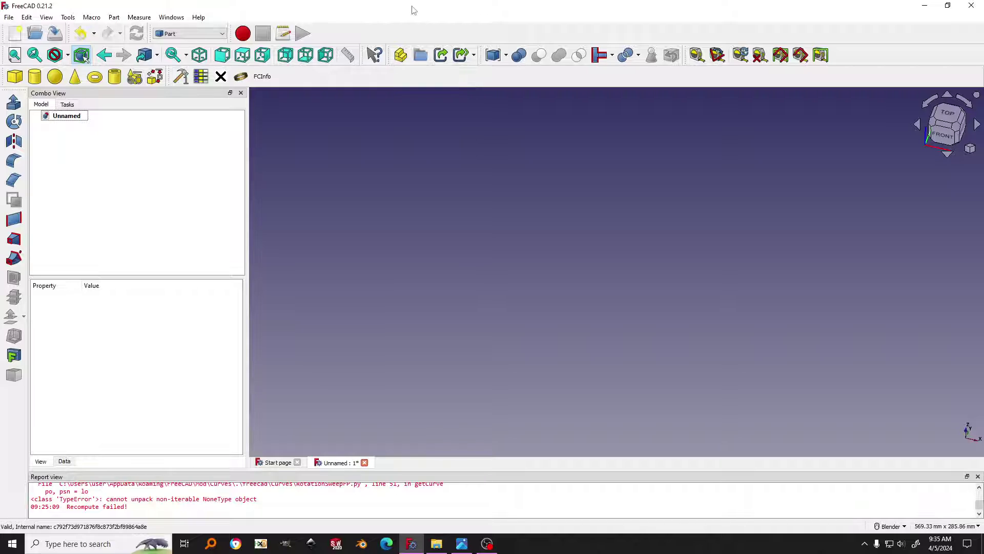
- Import the sculpture photo from the flash drive folder into FreeCAD's 3D view as an image plane
{"action": "left_click_drag", "start_coordinate": [413, 10], "coordinate": [696, 40]}
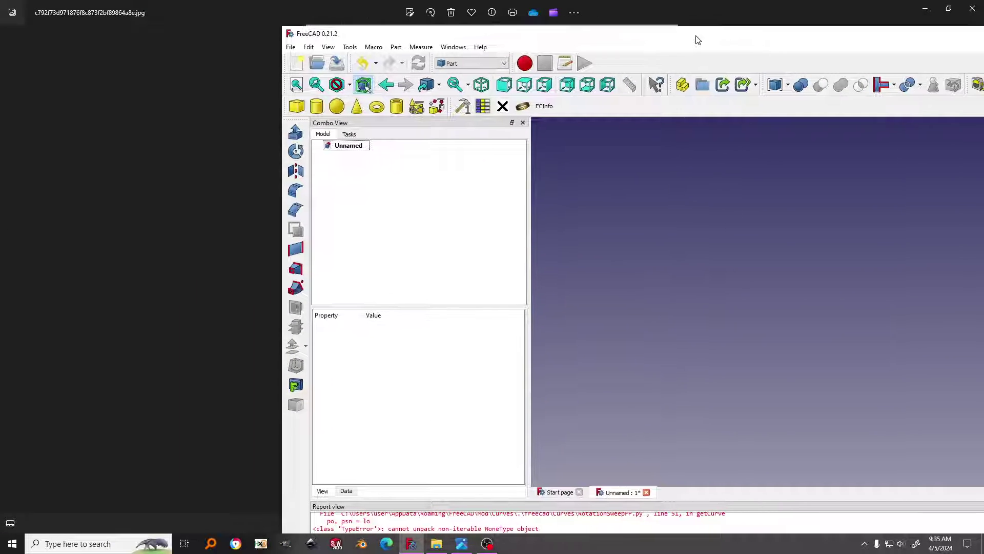
{"action": "left_click", "coordinate": [921, 6]}
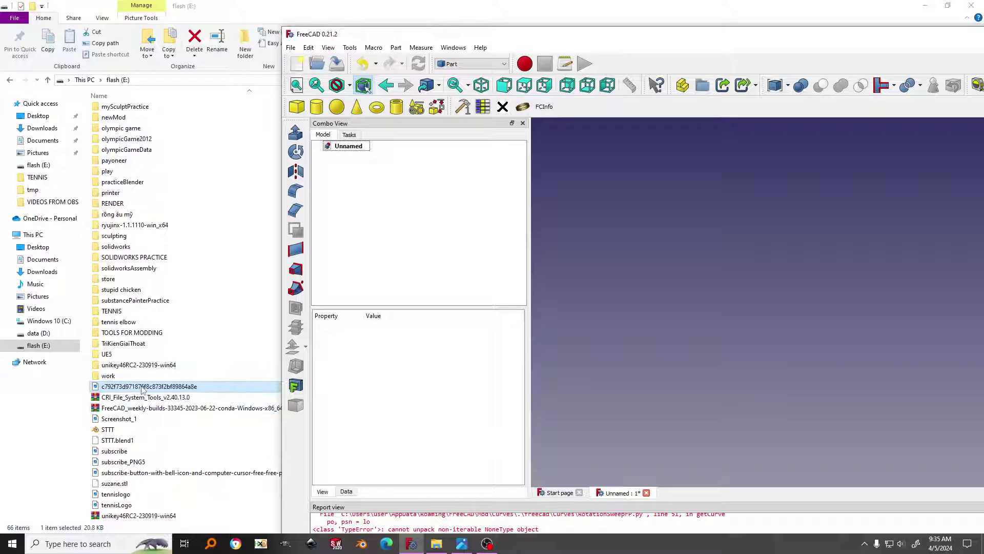
{"action": "left_click_drag", "start_coordinate": [143, 388], "coordinate": [646, 189]}
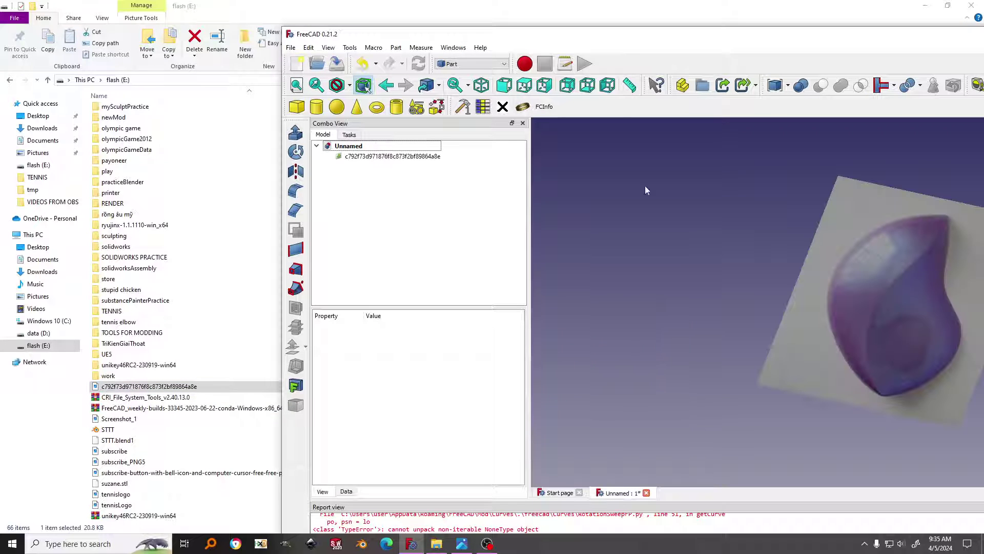
{"action": "double_click", "coordinate": [712, 42]}
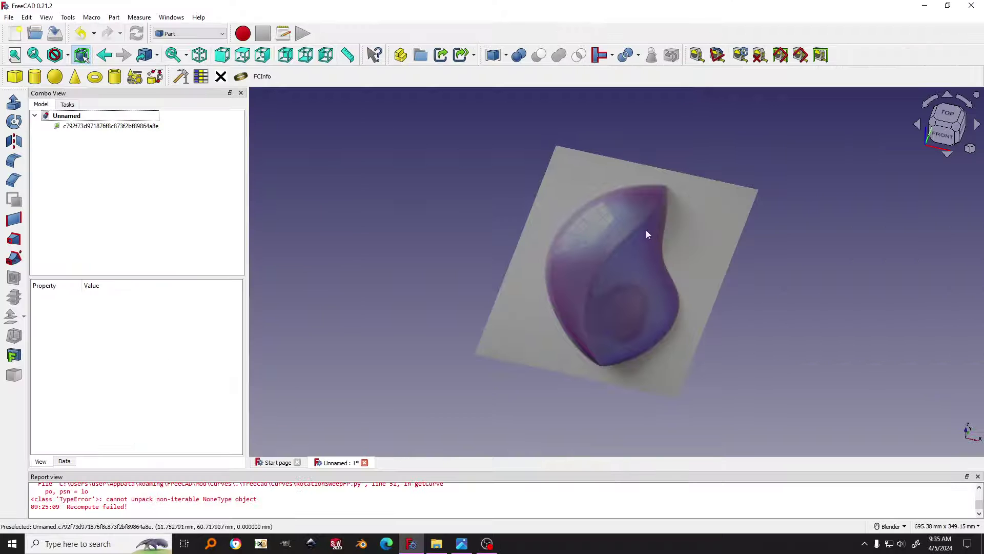
{"action": "middle_click_drag", "start_coordinate": [647, 230], "coordinate": [622, 259]}
{"action": "scroll", "coordinate": [654, 242], "scroll_direction": "up", "scroll_amount": 2}
- Rename the imported image plane to 'Reference' in the Model tree
{"action": "left_click", "coordinate": [109, 128]}
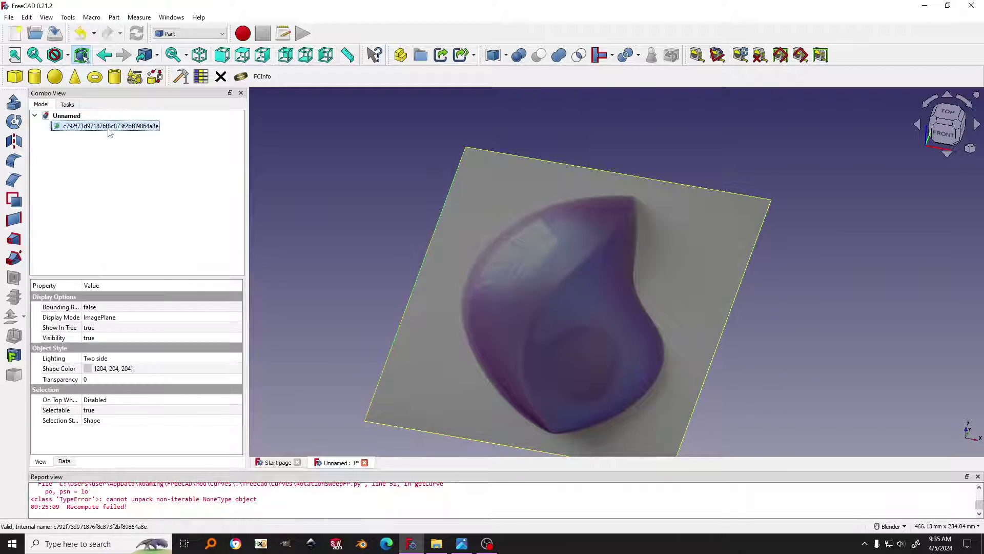
{"action": "right_click", "coordinate": [110, 132]}
{"action": "left_click", "coordinate": [187, 390]}
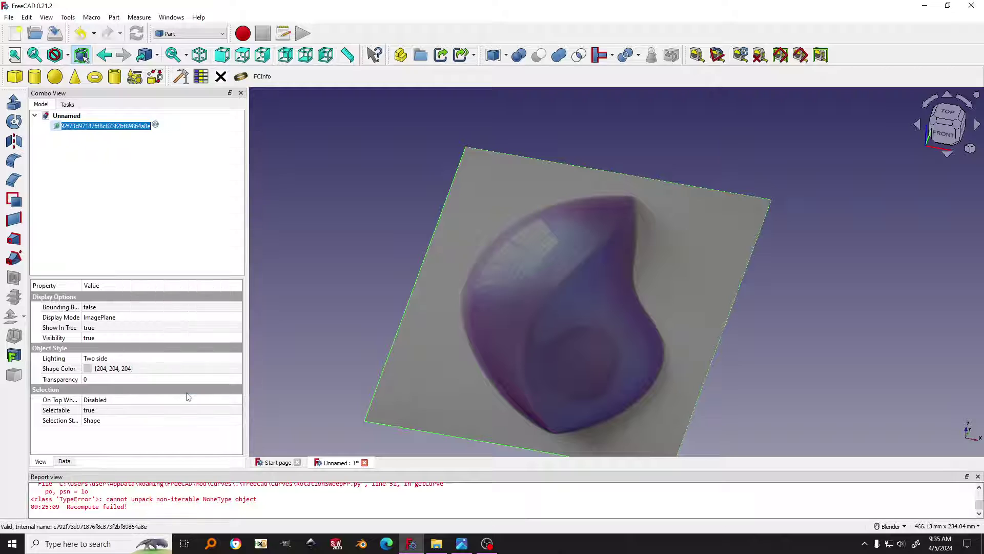
{"action": "type", "text": "Reference"}
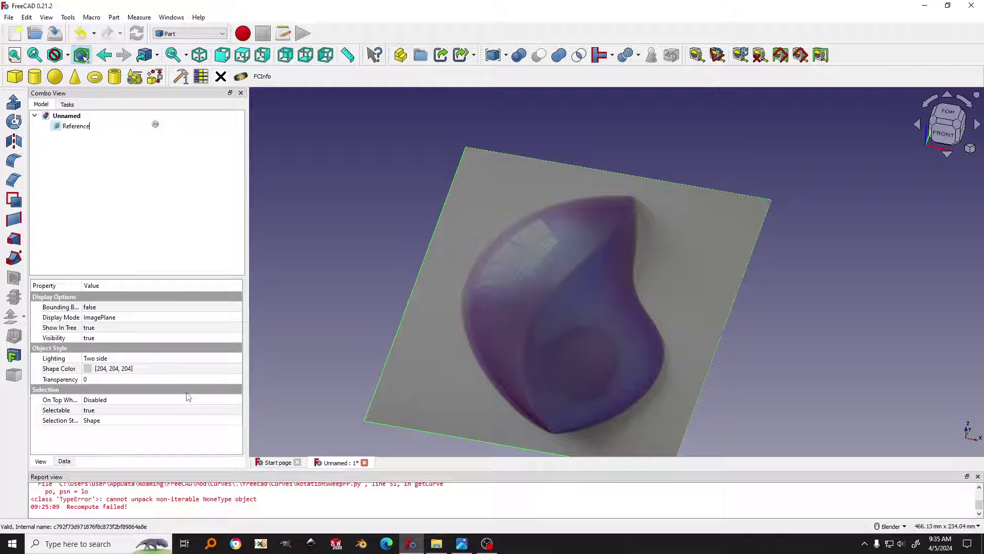
{"action": "key", "text": "Return"}
{"action": "middle_click_drag", "start_coordinate": [739, 308], "coordinate": [656, 328]}
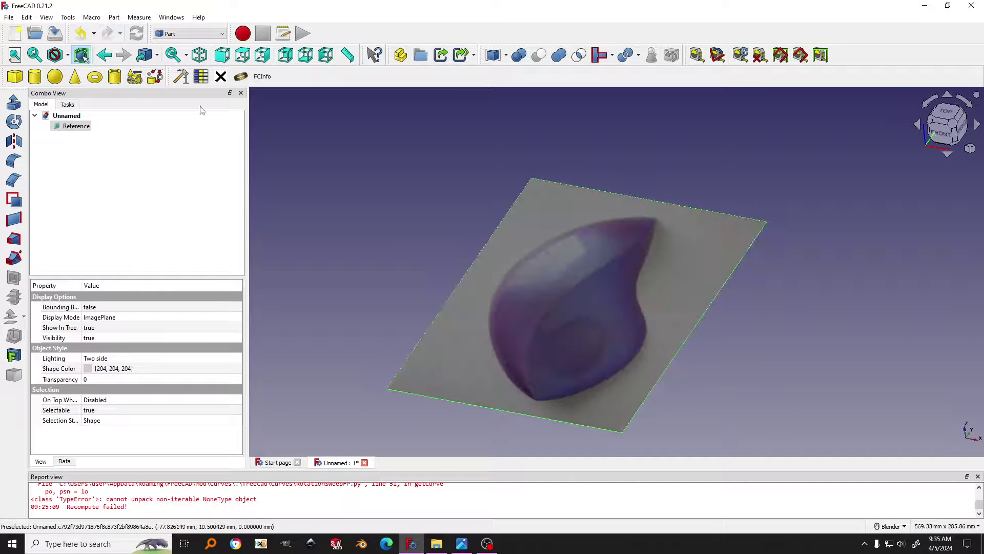
- Turn on the origin axis cross and orbit around to judge the Reference plane's position
{"action": "left_click", "coordinate": [274, 146]}
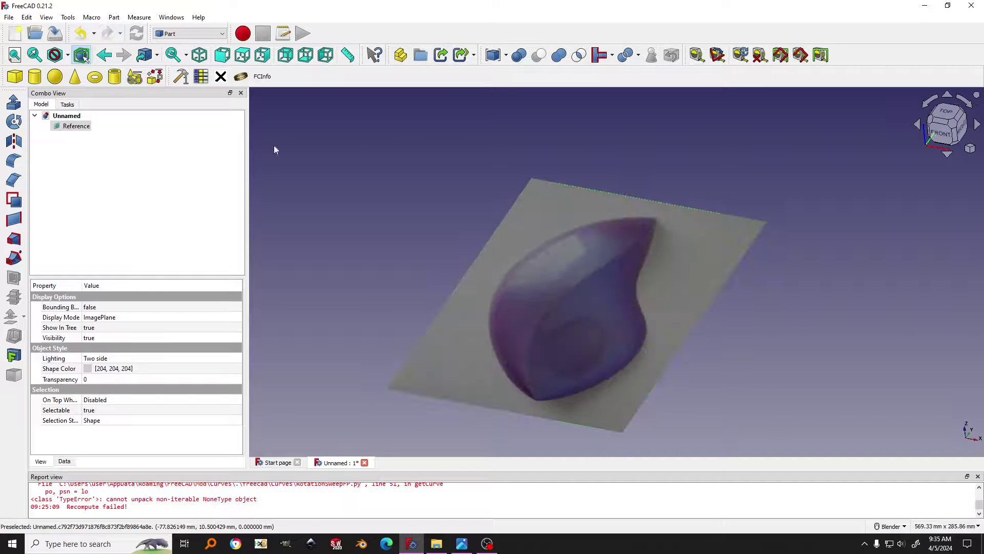
{"action": "left_click", "coordinate": [46, 18]}
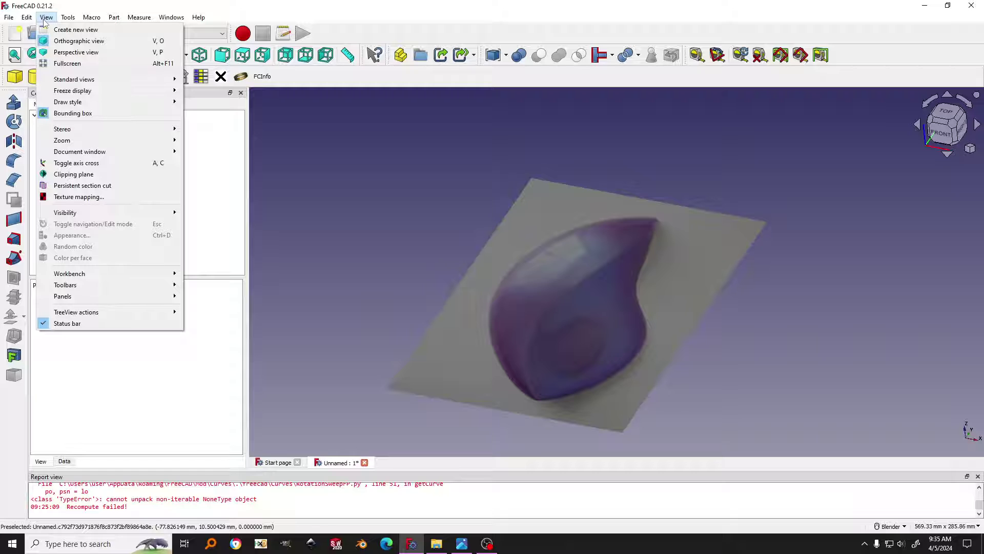
{"action": "left_click", "coordinate": [97, 164]}
{"action": "scroll", "coordinate": [625, 343], "scroll_direction": "up", "scroll_amount": 4}
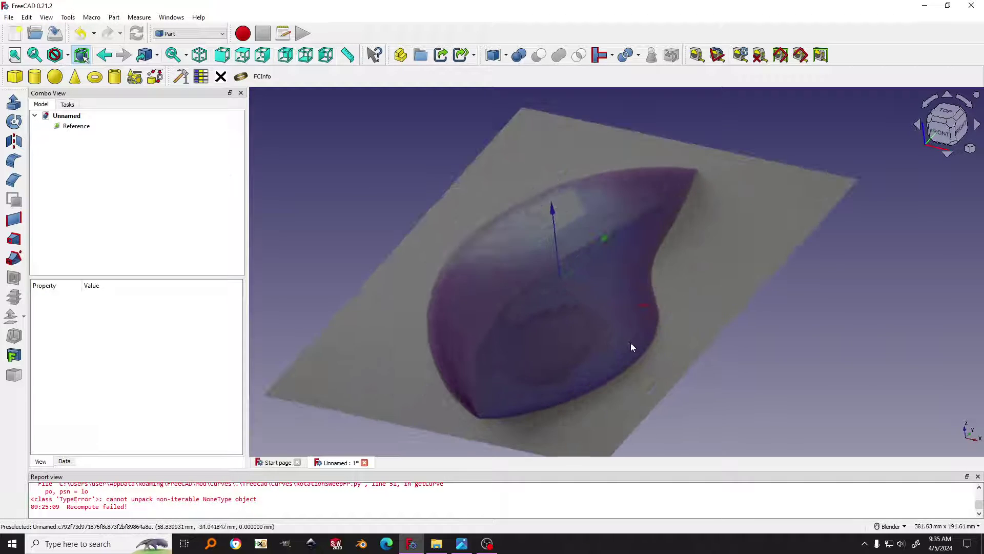
{"action": "middle_click_drag", "start_coordinate": [632, 348], "coordinate": [567, 316]}
{"action": "scroll", "coordinate": [567, 317], "scroll_direction": "down", "scroll_amount": 3}
{"action": "scroll", "coordinate": [570, 338], "scroll_direction": "up", "scroll_amount": 2}
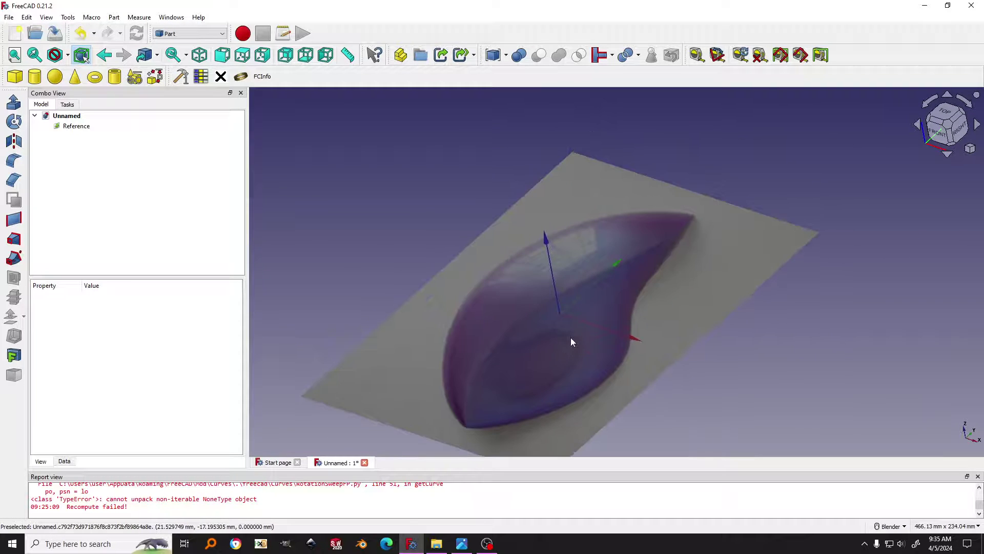
{"action": "middle_click_drag", "start_coordinate": [736, 301], "coordinate": [663, 291]}
{"action": "middle_click_drag", "start_coordinate": [593, 306], "coordinate": [633, 321]}
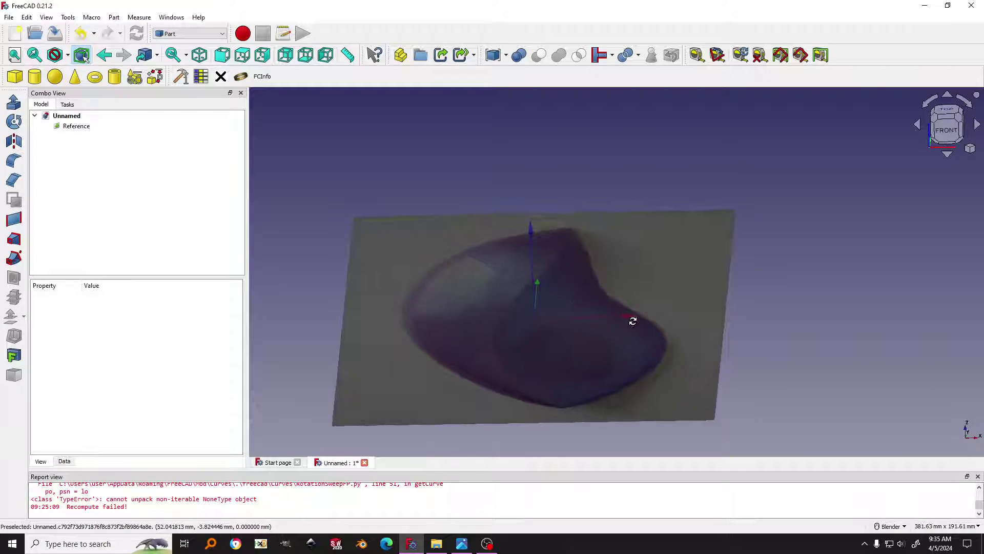
{"action": "left_click", "coordinate": [86, 128]}
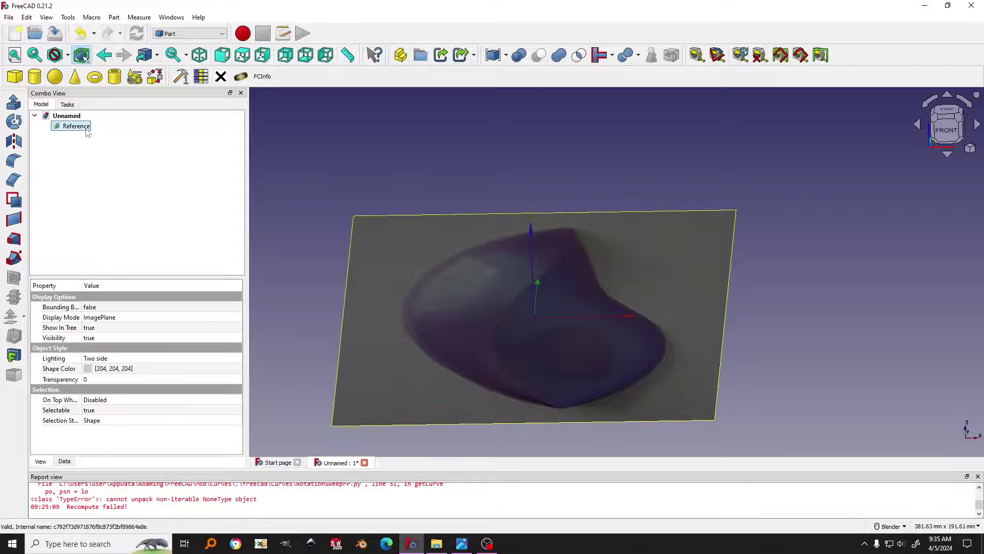
- Transform the Reference plane, rotating it 90° so it stands upright
{"action": "right_click", "coordinate": [87, 132]}
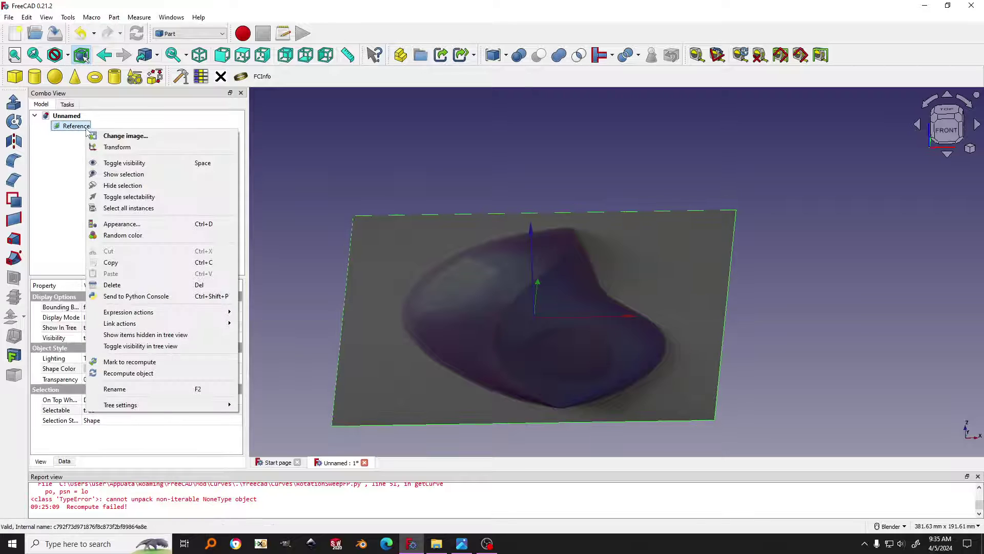
{"action": "left_click", "coordinate": [113, 148]}
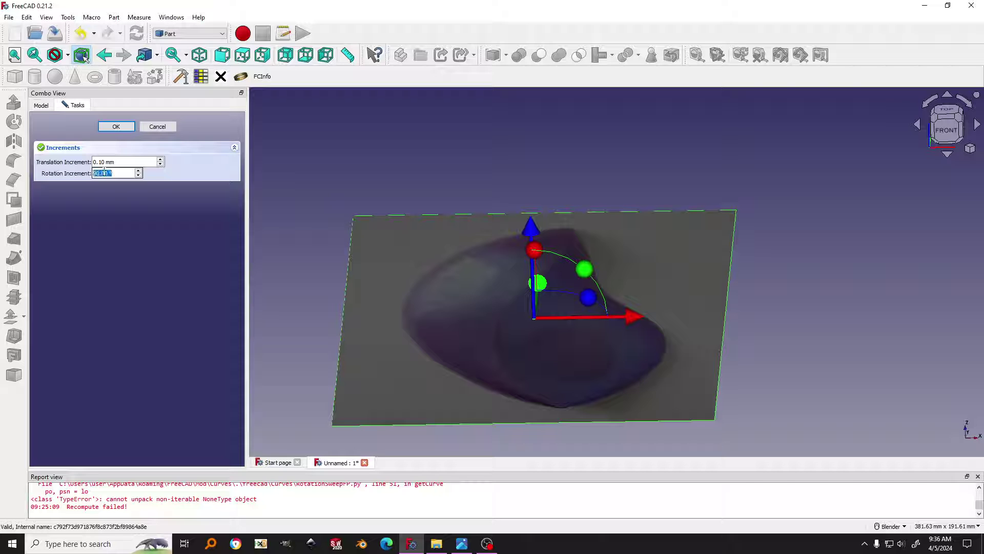
{"action": "middle_click_drag", "start_coordinate": [661, 343], "coordinate": [607, 302]}
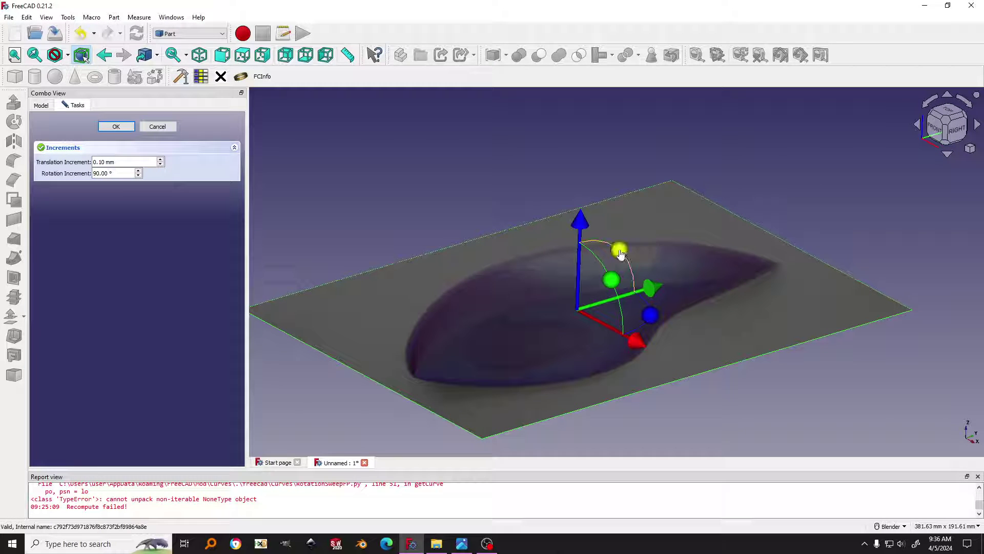
{"action": "left_click_drag", "start_coordinate": [620, 252], "coordinate": [532, 250]}
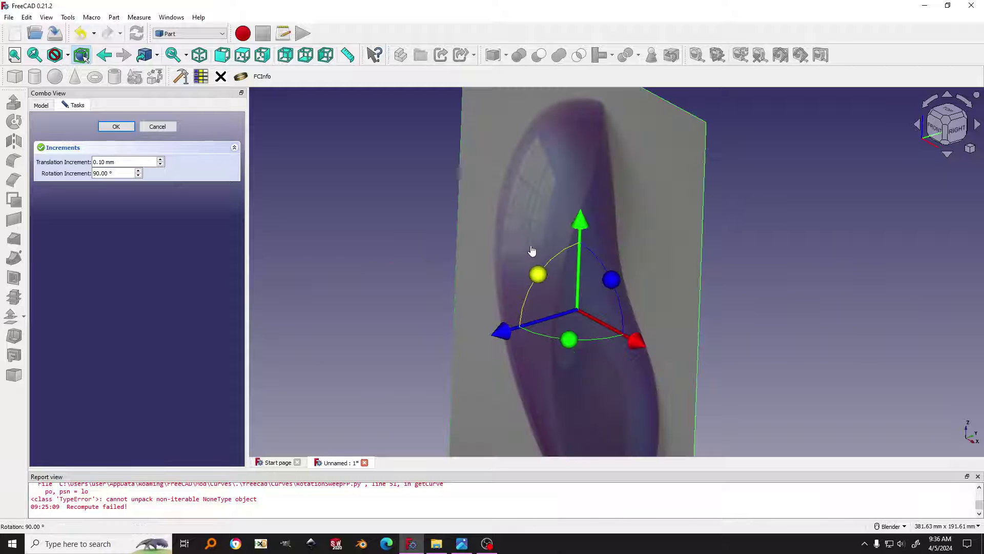
{"action": "middle_click_drag", "start_coordinate": [663, 288], "coordinate": [624, 292], "text": "shift"}
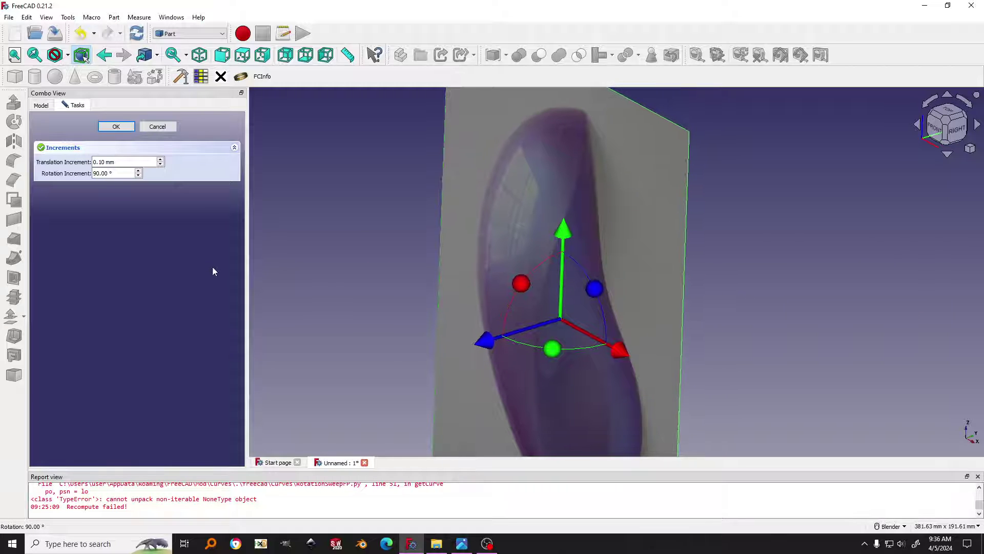
- Move the upright plane back by -176.30 mm and apply the transform
{"action": "left_click_drag", "start_coordinate": [486, 345], "coordinate": [757, 293]}
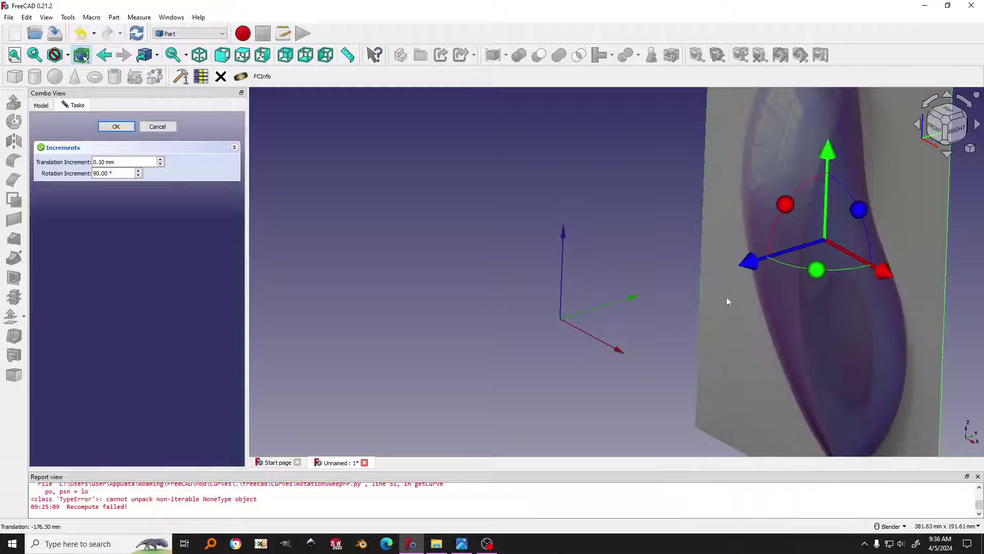
{"action": "scroll", "coordinate": [667, 318], "scroll_direction": "down", "scroll_amount": 3}
{"action": "middle_click_drag", "start_coordinate": [646, 328], "coordinate": [727, 307]}
{"action": "scroll", "coordinate": [719, 309], "scroll_direction": "up", "scroll_amount": 2}
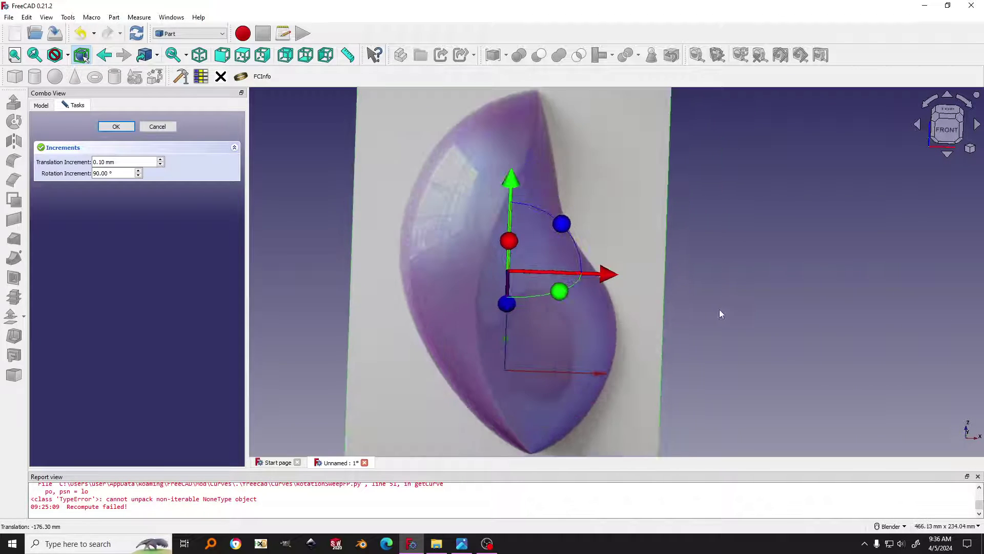
{"action": "middle_click_drag", "start_coordinate": [649, 306], "coordinate": [690, 305], "text": "shift"}
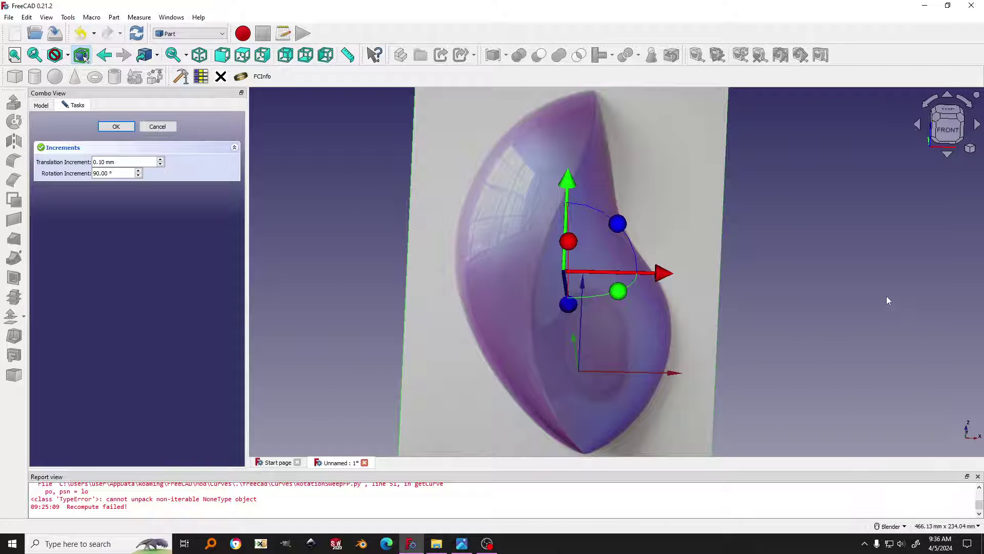
{"action": "left_click", "coordinate": [124, 129]}
{"action": "scroll", "coordinate": [772, 210], "scroll_direction": "down", "scroll_amount": 1}
{"action": "middle_click_drag", "start_coordinate": [761, 208], "coordinate": [728, 220], "text": "shift"}
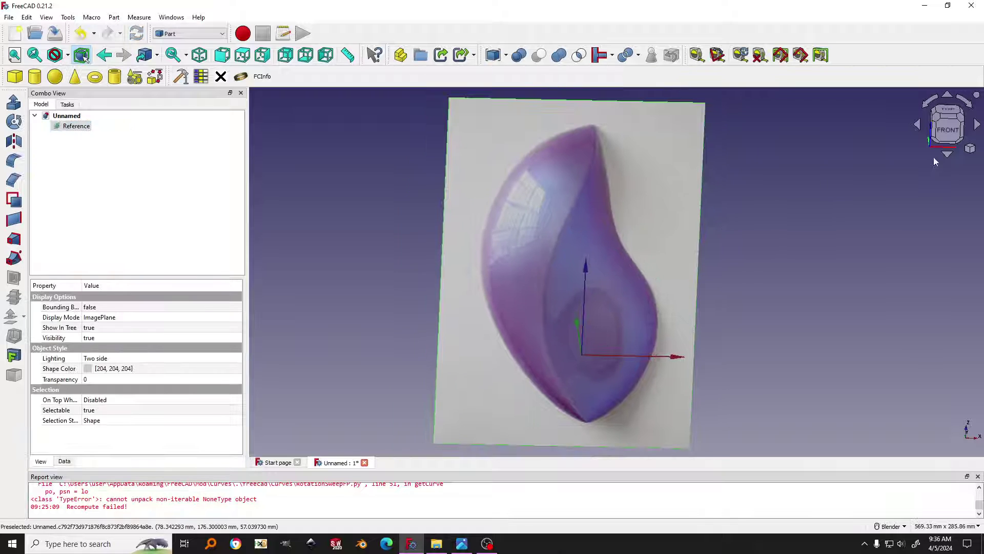
- View the upright Reference image straight from the front, centred on the axis cross
{"action": "left_click", "coordinate": [952, 133]}
{"action": "middle_click_drag", "start_coordinate": [706, 159], "coordinate": [707, 149], "text": "shift"}
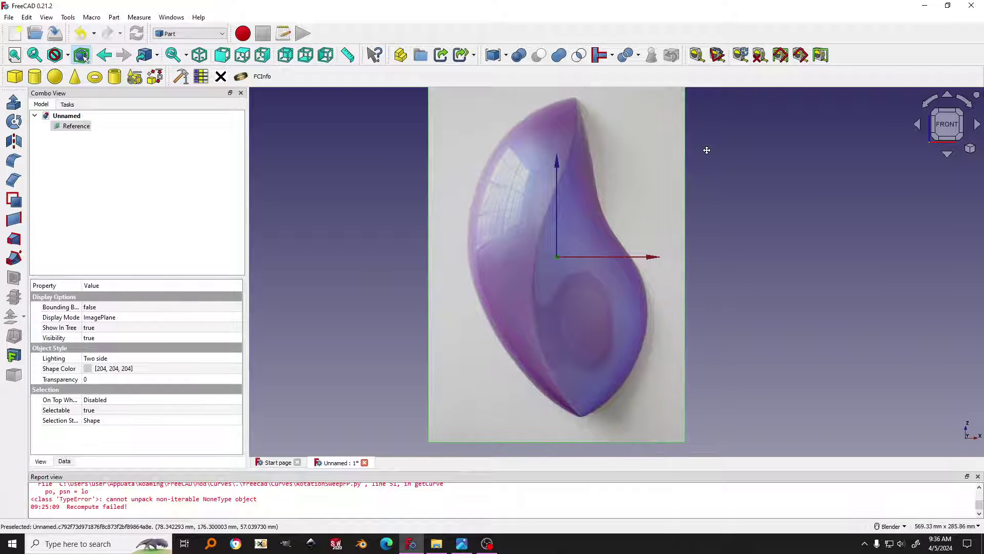
{"action": "left_click", "coordinate": [804, 170]}
{"action": "scroll", "coordinate": [751, 188], "scroll_direction": "up", "scroll_amount": 1}
{"action": "mouse_move", "coordinate": [751, 188]}
{"action": "middle_mouse_down", "text": "shift"}
{"action": "mouse_move", "coordinate": [732, 206]}
{"action": "mouse_move", "coordinate": [758, 185]}
{"action": "middle_mouse_up", "text": "shift"}
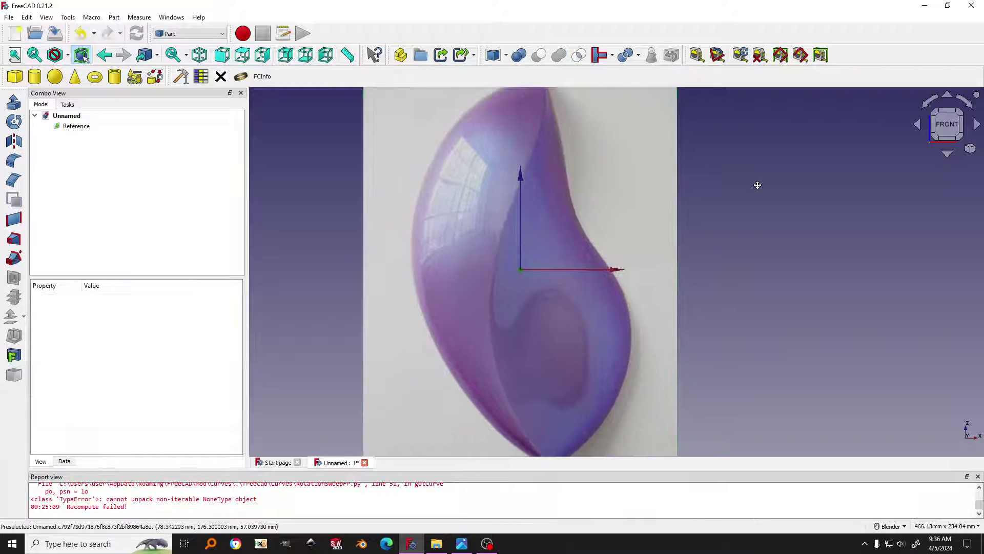
{"action": "scroll", "coordinate": [754, 186], "scroll_direction": "down", "scroll_amount": 1}
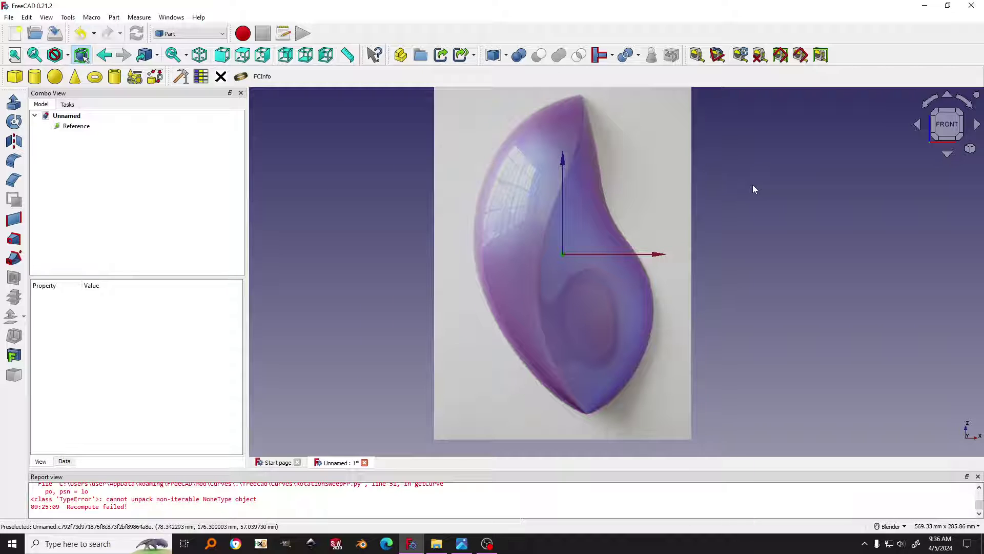
{"action": "middle_click_drag", "start_coordinate": [670, 143], "coordinate": [674, 180], "text": "shift"}
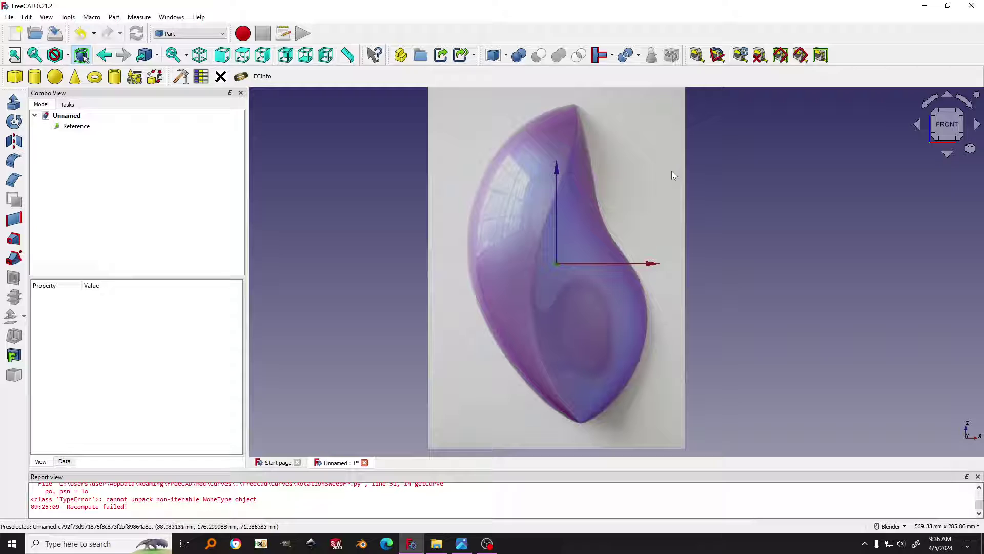
{"action": "middle_click_drag", "start_coordinate": [639, 165], "coordinate": [622, 175], "text": "shift"}
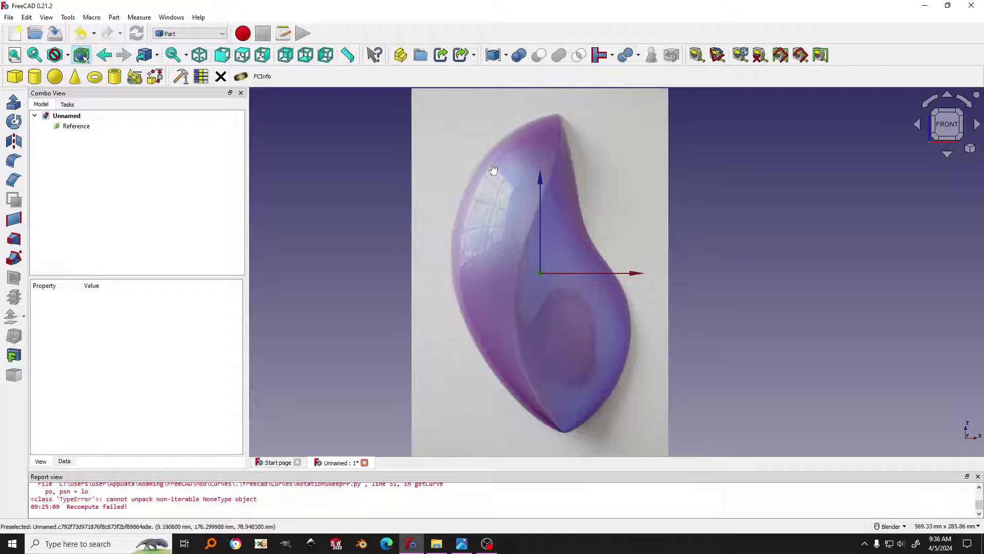
- Switch to the Sketcher workbench and re-centre the reference image in view
{"action": "left_click", "coordinate": [197, 33]}
{"action": "left_click", "coordinate": [176, 93]}
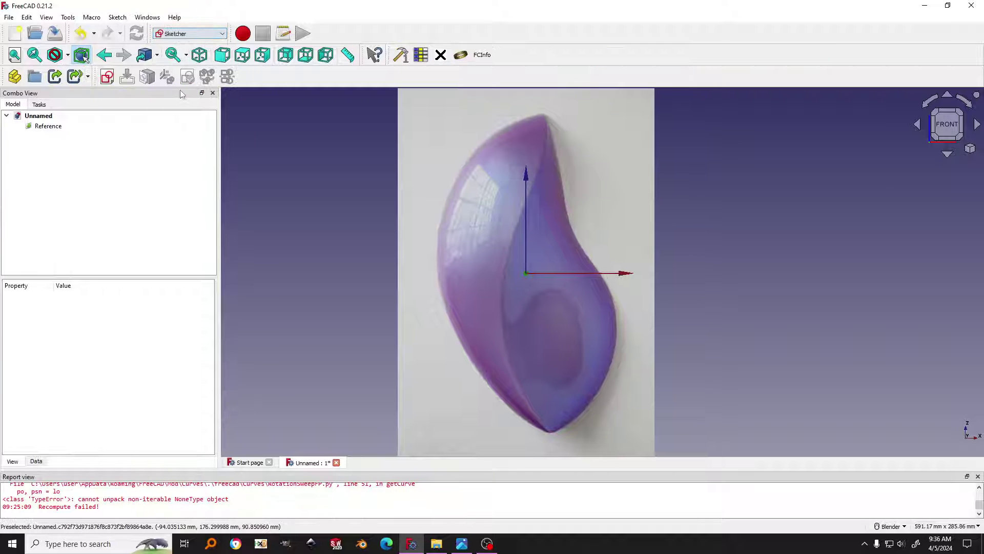
{"action": "middle_click_drag", "start_coordinate": [634, 226], "coordinate": [626, 229], "text": "shift"}
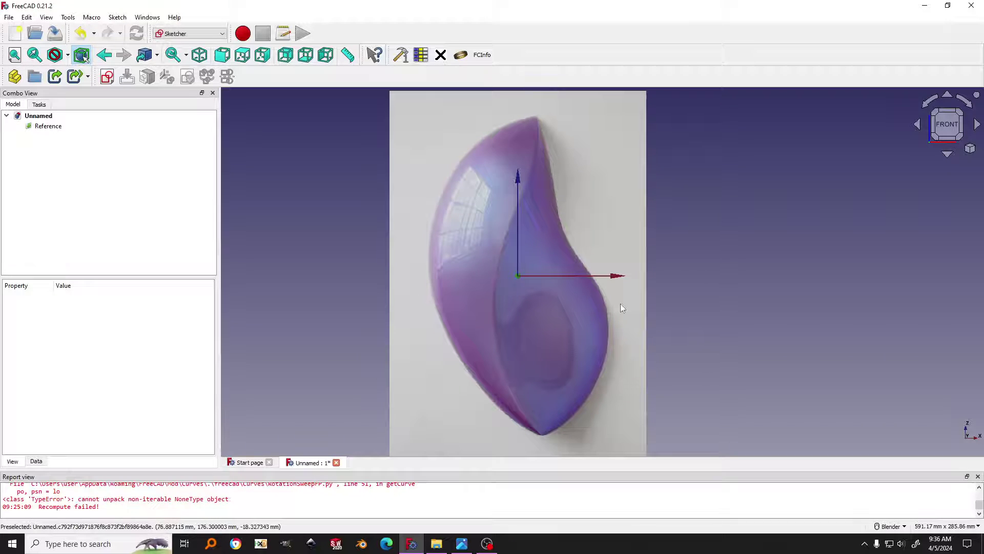
{"action": "middle_click_drag", "start_coordinate": [563, 238], "coordinate": [561, 242], "text": "shift"}
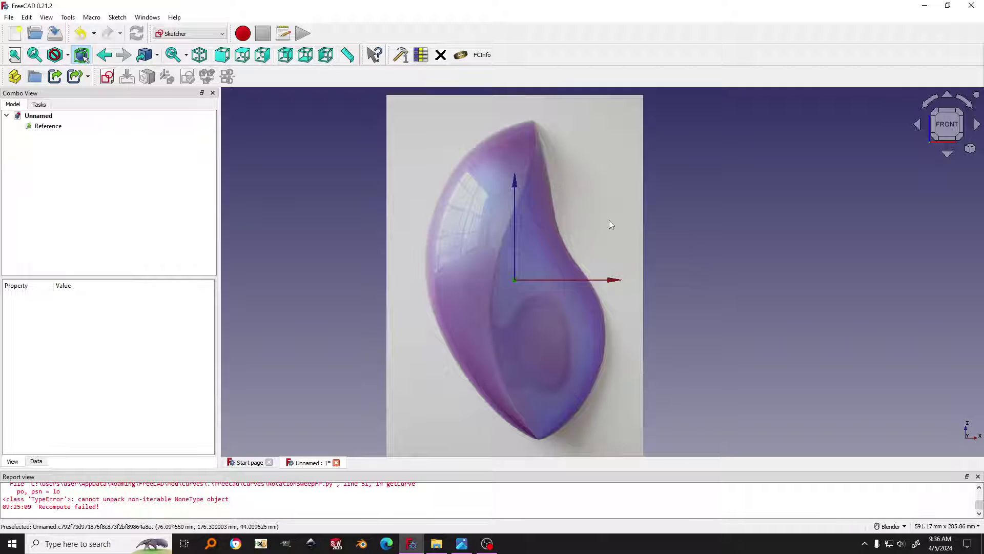
{"action": "middle_click_drag", "start_coordinate": [610, 224], "coordinate": [594, 222], "text": "shift"}
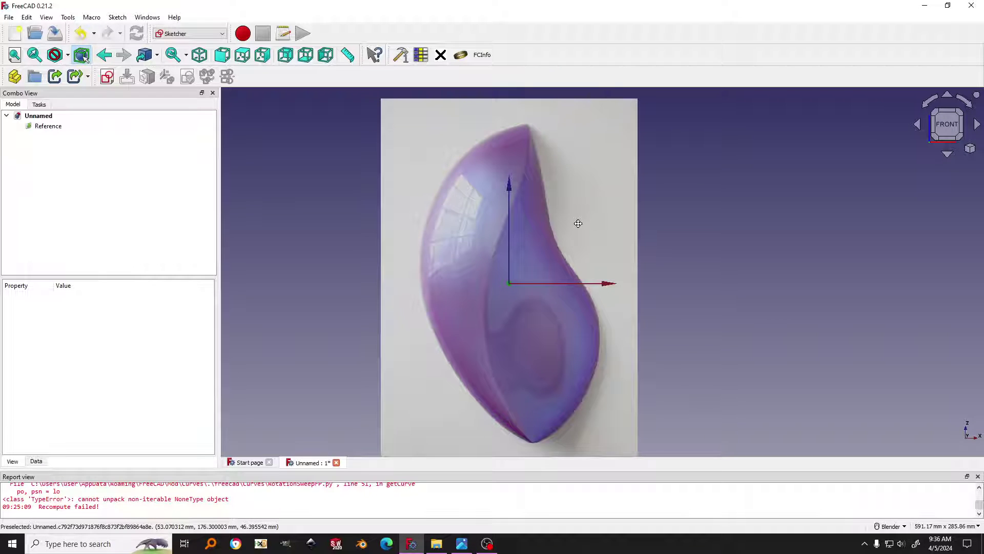
- Create a new sketch on the XZ plane
{"action": "left_click", "coordinate": [107, 77]}
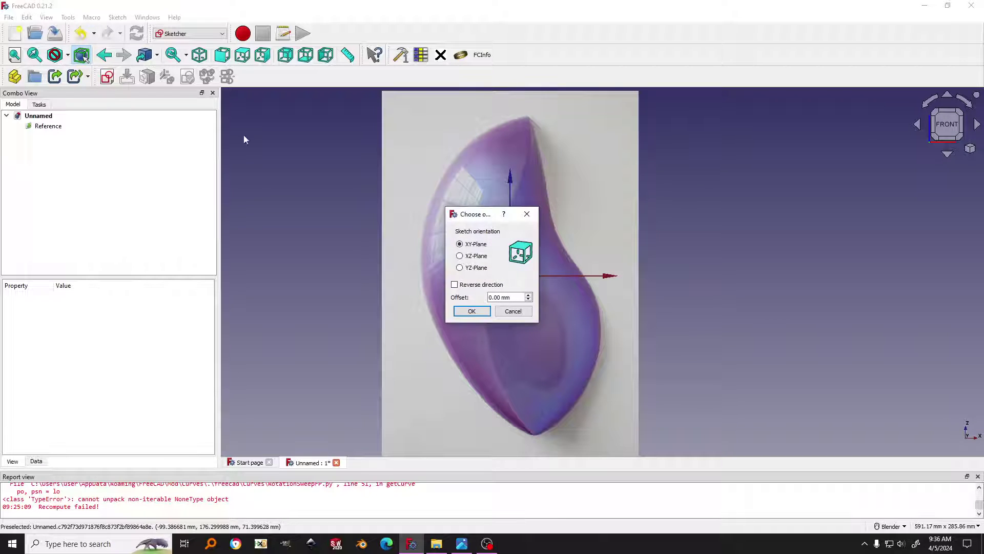
{"action": "left_click", "coordinate": [465, 257]}
{"action": "left_click", "coordinate": [472, 311]}
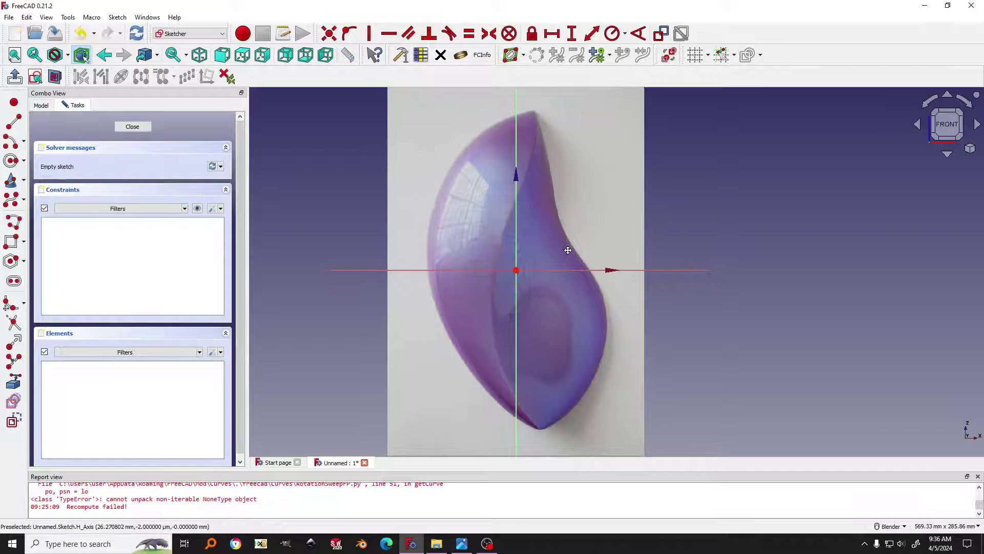
{"action": "middle_click_drag", "start_coordinate": [568, 250], "coordinate": [568, 250], "text": "shift"}
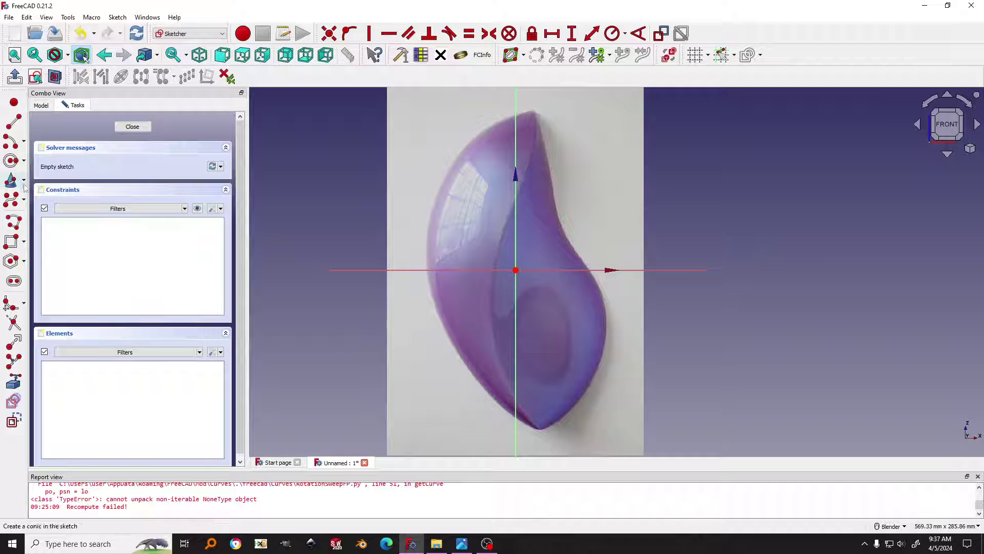
- Trace the sculpture's left outline with an eight-pole B-spline from top tip to bottom tip
{"action": "left_click", "coordinate": [12, 203]}
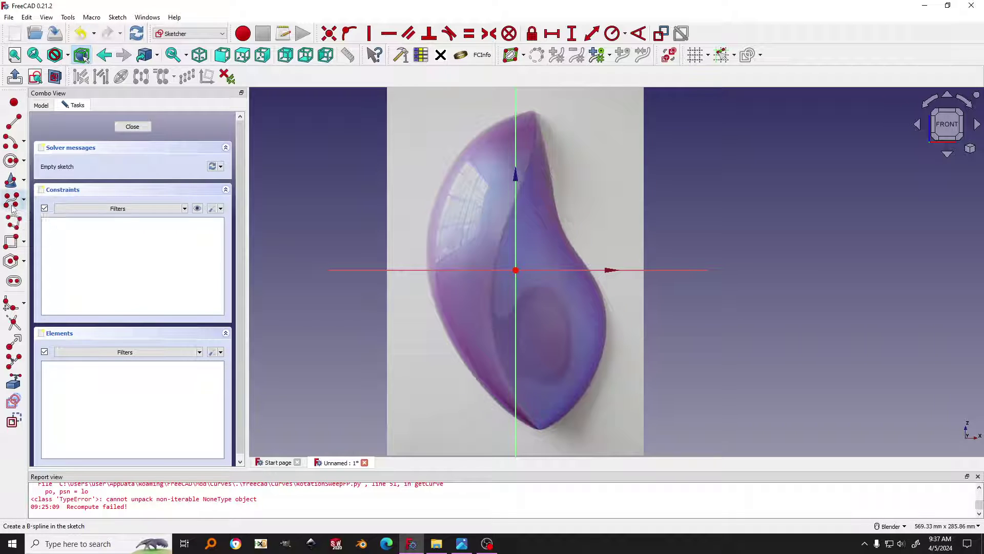
{"action": "left_click", "coordinate": [533, 110]}
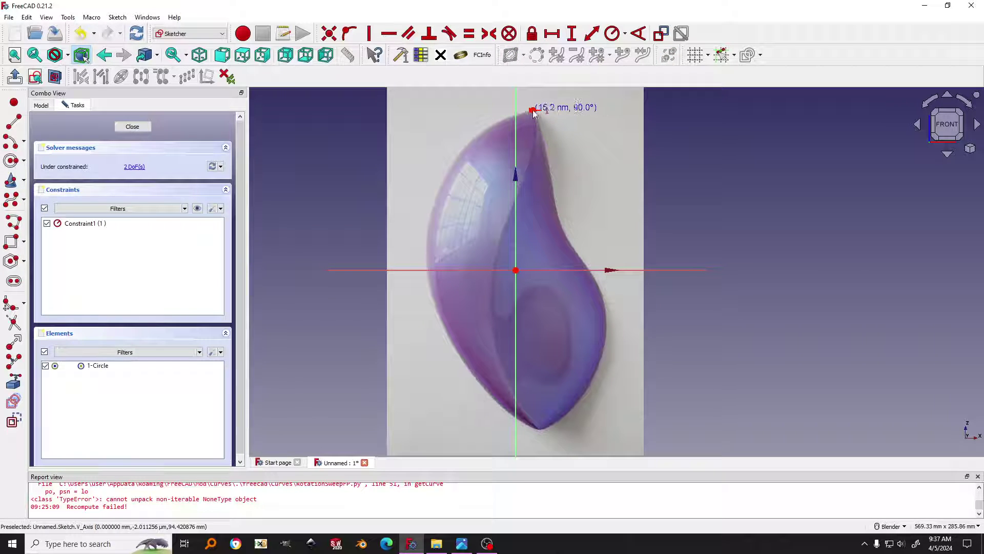
{"action": "left_click", "coordinate": [486, 127]}
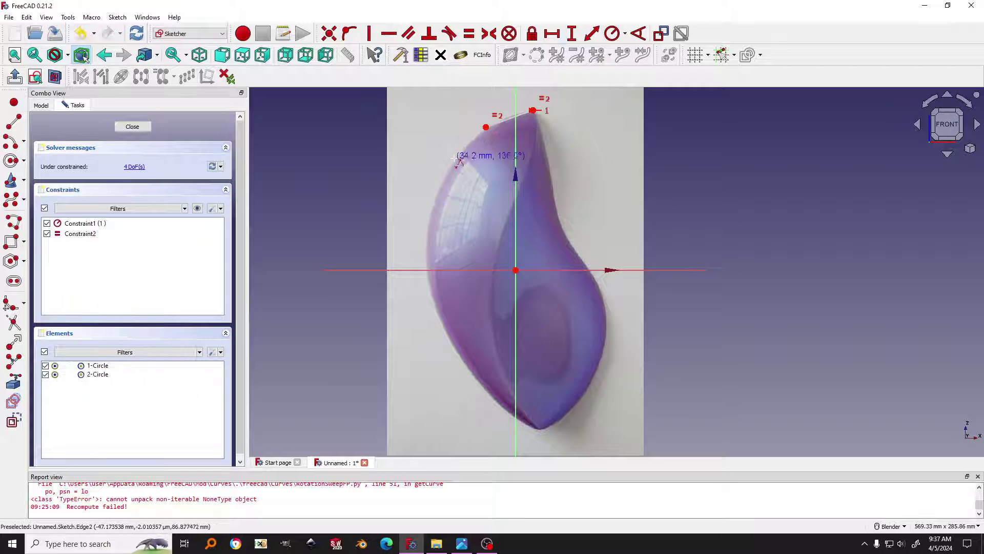
{"action": "left_click", "coordinate": [454, 158]}
{"action": "left_click", "coordinate": [427, 222]}
{"action": "left_click", "coordinate": [427, 285]}
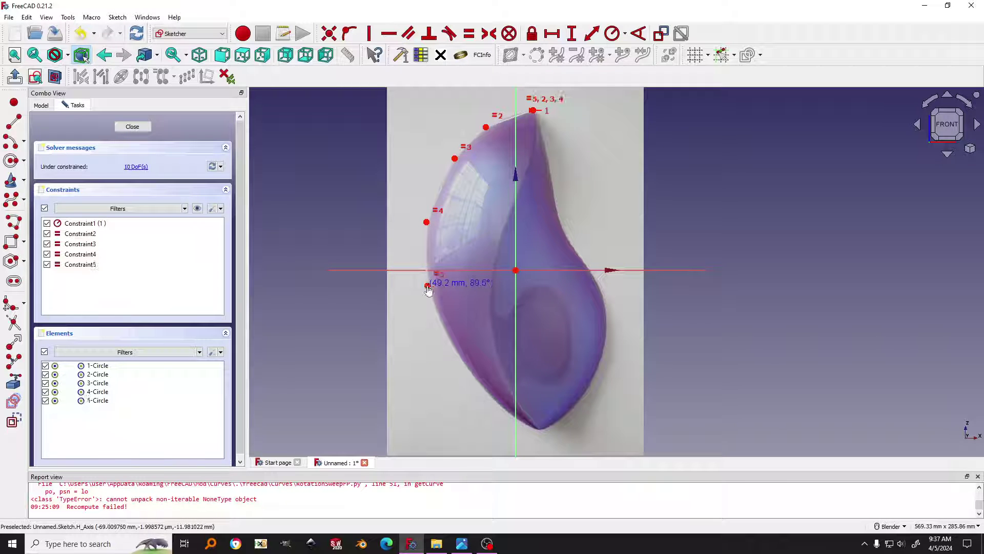
{"action": "left_click", "coordinate": [459, 354]}
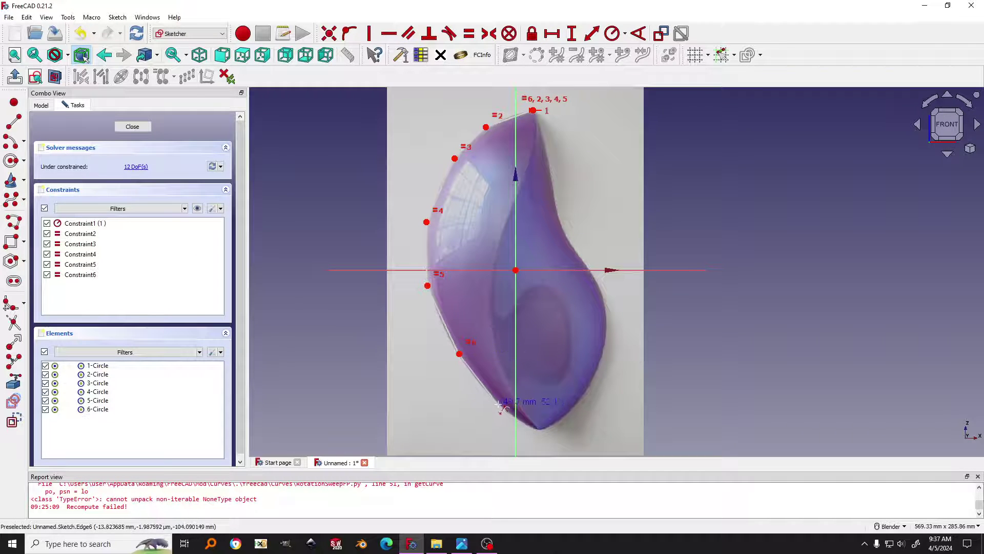
{"action": "left_click", "coordinate": [499, 404]}
{"action": "left_click", "coordinate": [536, 430]}
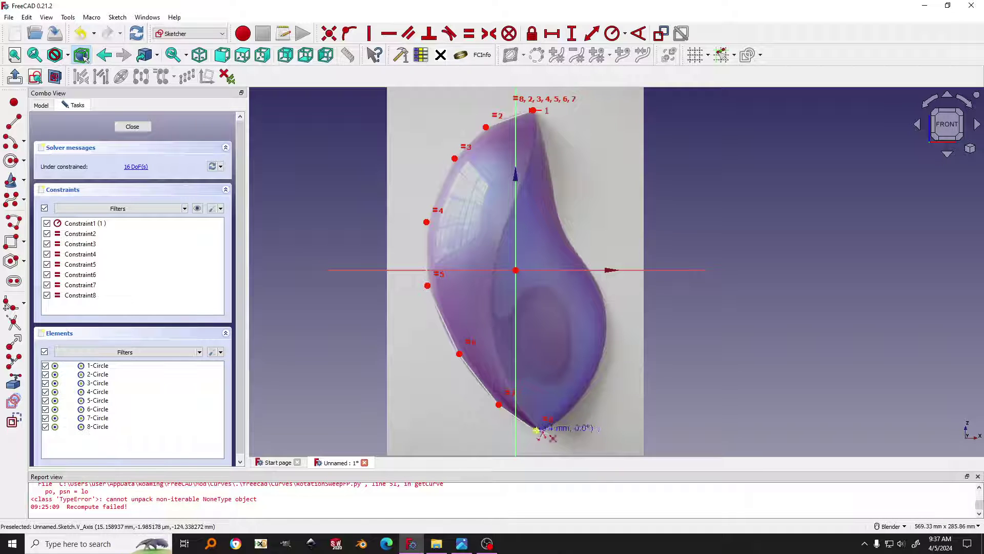
{"action": "right_click", "coordinate": [573, 387]}
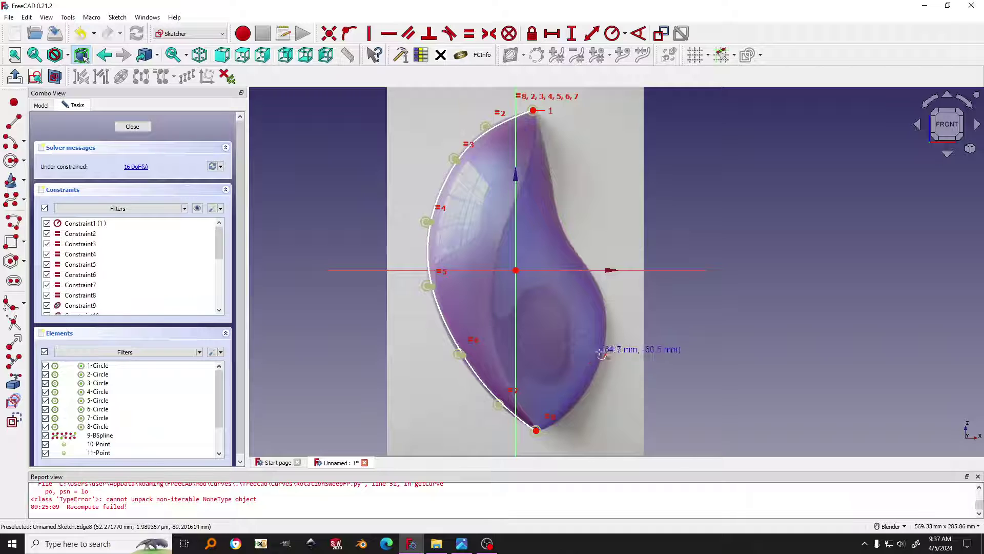
- Drag B-spline poles 5, 3 and 2 so the curve hugs the sculpture's left edge
{"action": "mouse_move", "coordinate": [569, 123]}
{"action": "middle_mouse_down", "text": "shift"}
{"action": "mouse_move", "coordinate": [556, 151]}
{"action": "mouse_move", "coordinate": [635, 161]}
{"action": "mouse_move", "coordinate": [533, 142]}
{"action": "mouse_move", "coordinate": [543, 142]}
{"action": "middle_mouse_up", "text": "shift"}
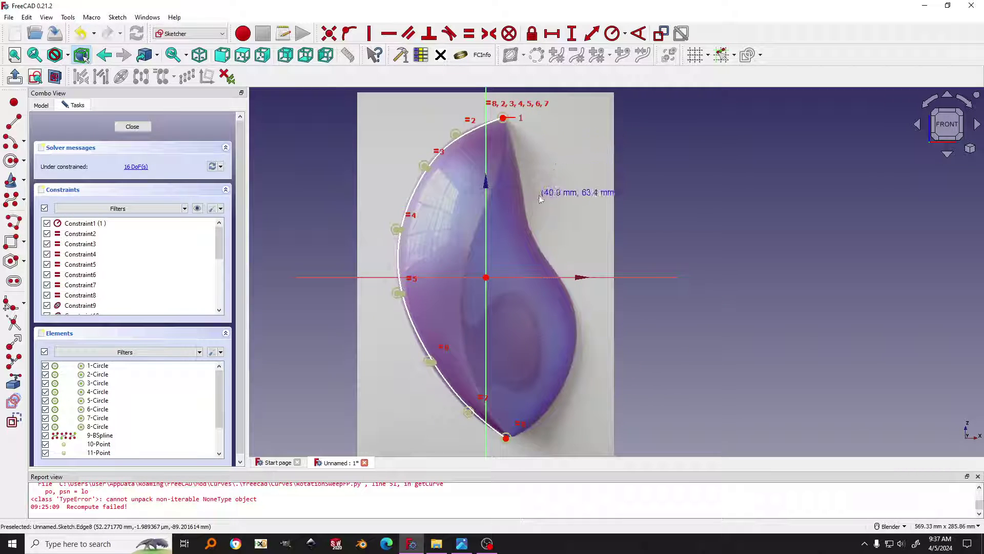
{"action": "scroll", "coordinate": [469, 220], "scroll_direction": "up", "scroll_amount": 3}
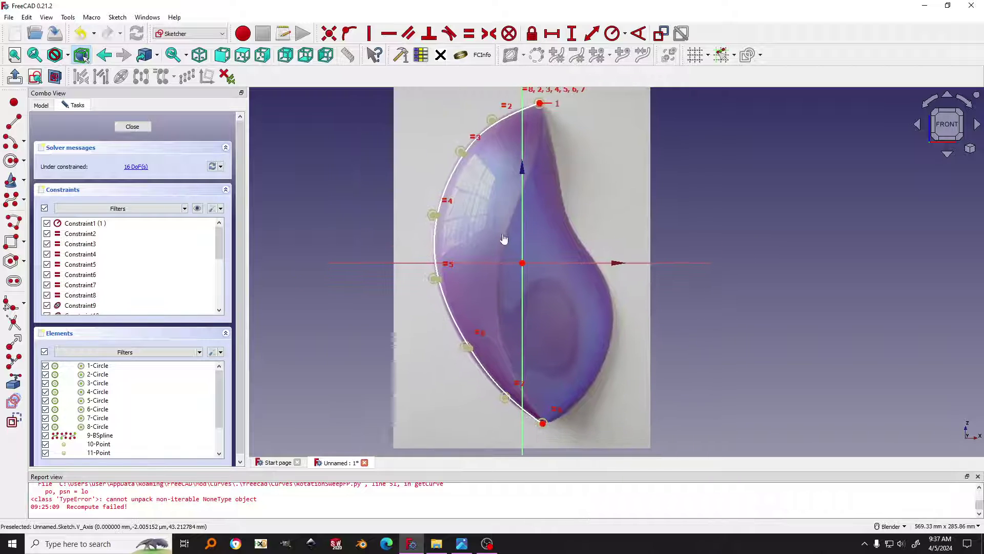
{"action": "scroll", "coordinate": [470, 358], "scroll_direction": "up", "scroll_amount": 3}
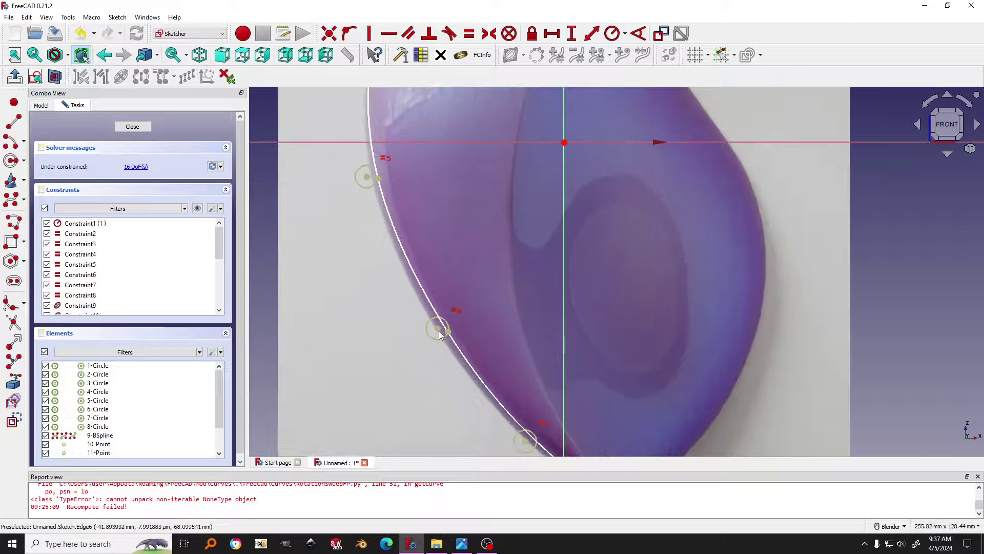
{"action": "scroll", "coordinate": [470, 333], "scroll_direction": "down", "scroll_amount": 3}
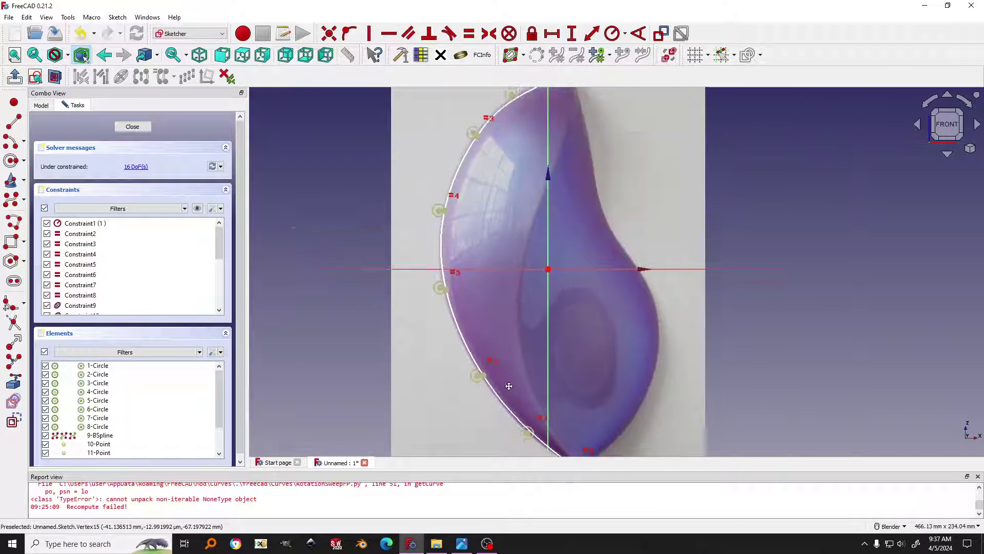
{"action": "left_click_drag", "start_coordinate": [453, 330], "coordinate": [451, 333]}
{"action": "scroll", "coordinate": [484, 272], "scroll_direction": "up", "scroll_amount": 3}
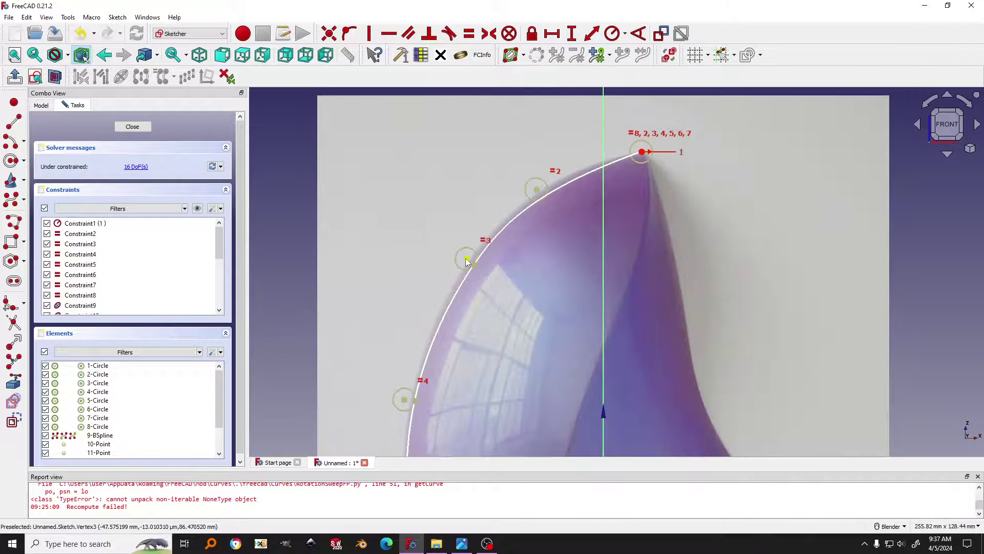
{"action": "left_click_drag", "start_coordinate": [463, 253], "coordinate": [463, 250]}
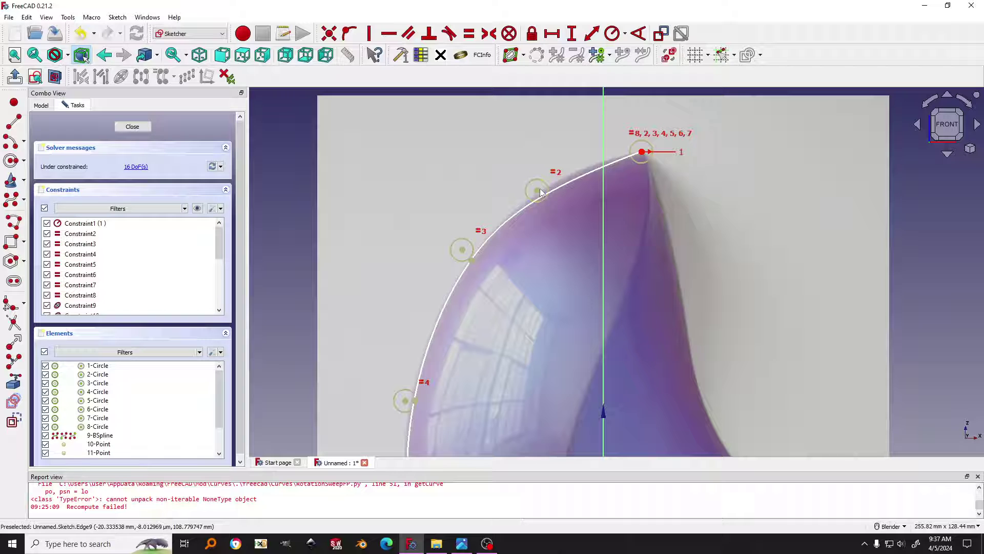
{"action": "left_click_drag", "start_coordinate": [537, 191], "coordinate": [532, 179]}
{"action": "scroll", "coordinate": [600, 222], "scroll_direction": "down", "scroll_amount": 5}
{"action": "middle_click_drag", "start_coordinate": [600, 233], "coordinate": [579, 172], "text": "shift"}
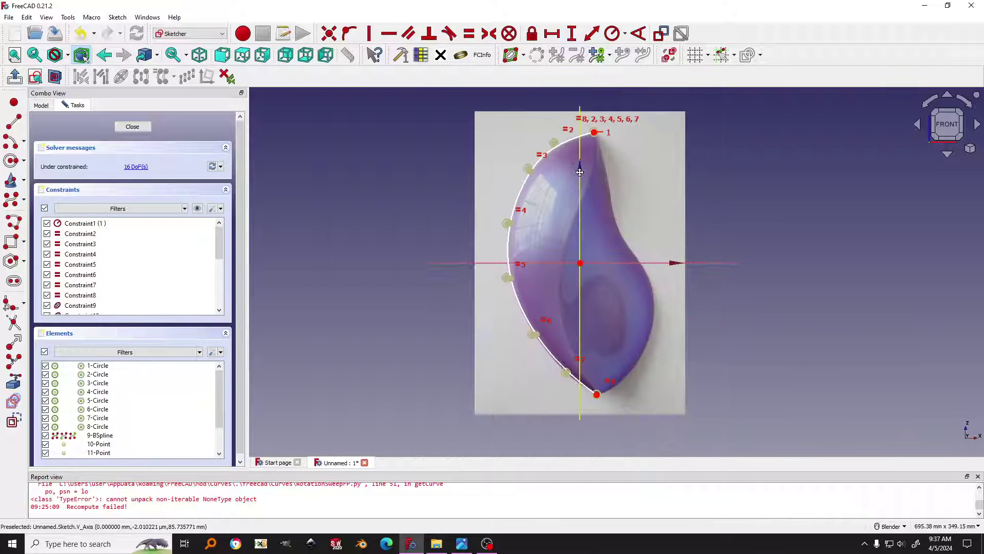
{"action": "scroll", "coordinate": [580, 172], "scroll_direction": "up", "scroll_amount": 2}
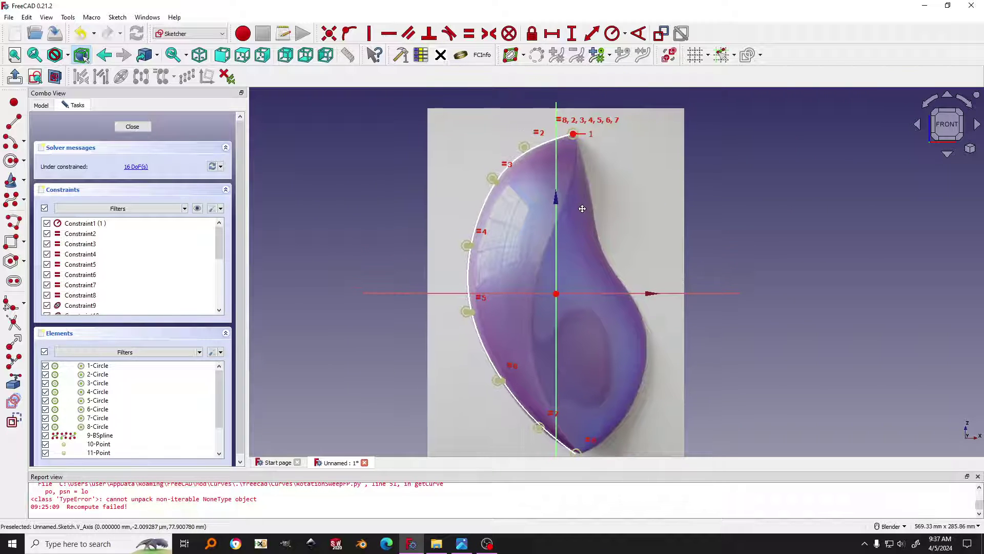
{"action": "middle_click_drag", "start_coordinate": [582, 209], "coordinate": [583, 208], "text": "shift"}
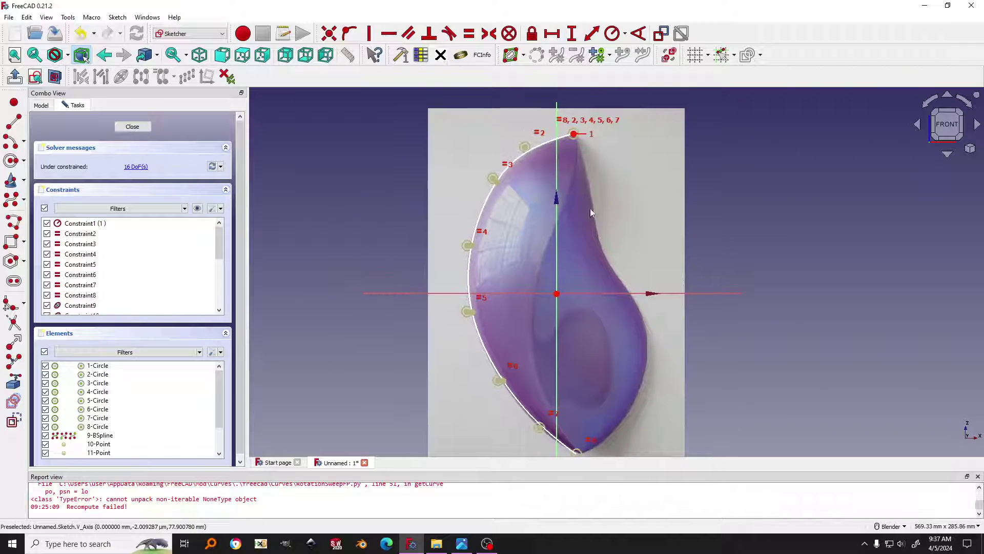
- Leave sketch editing and return to the straight front view
{"action": "left_click", "coordinate": [133, 127]}
{"action": "mouse_move", "coordinate": [567, 217]}
{"action": "middle_mouse_down"}
{"action": "mouse_move", "coordinate": [535, 226]}
{"action": "mouse_move", "coordinate": [579, 232]}
{"action": "middle_mouse_up"}
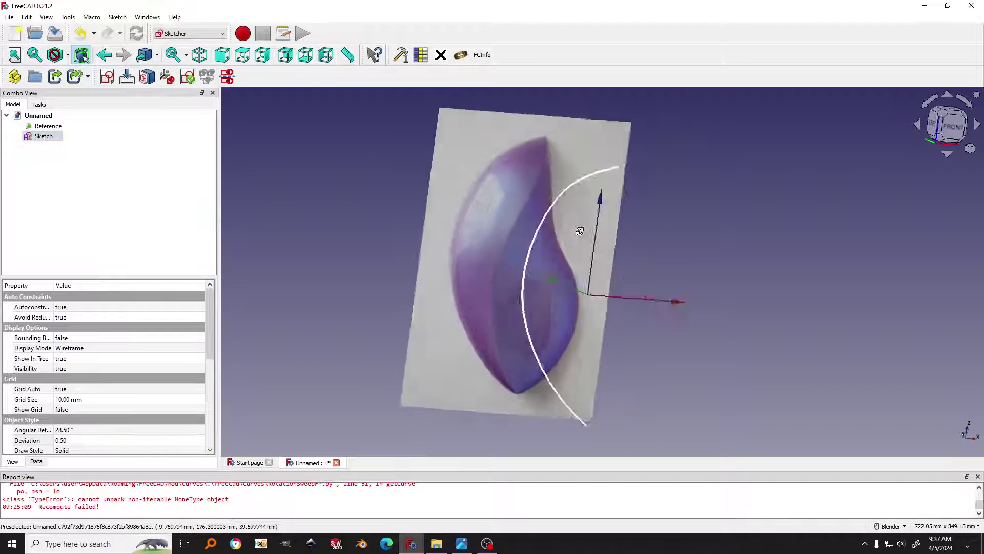
{"action": "key", "text": "1"}
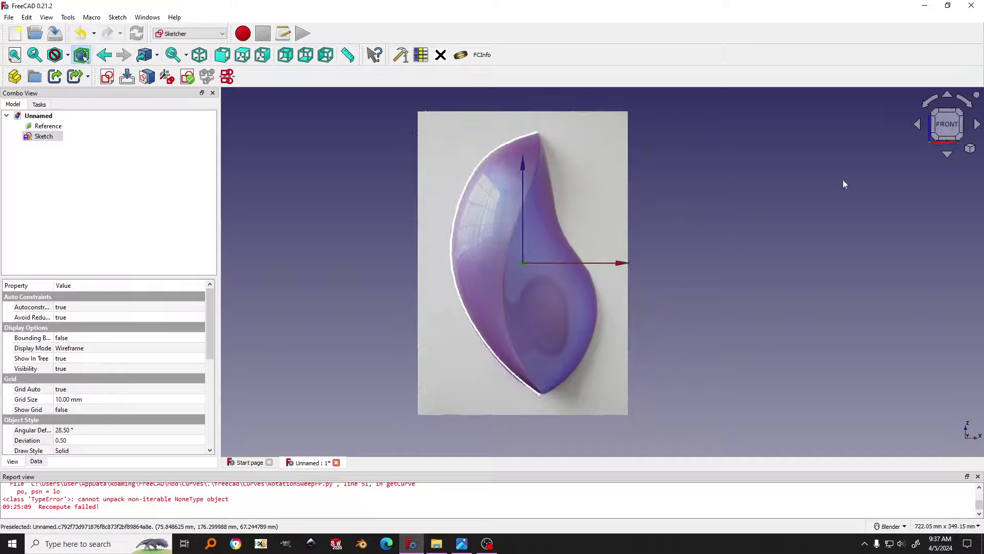
{"action": "left_click", "coordinate": [721, 202]}
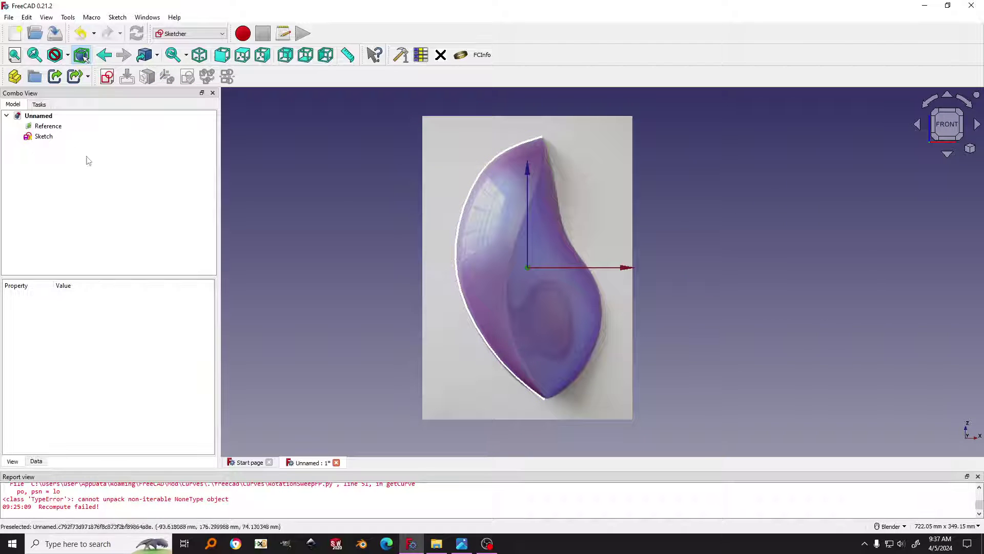
- Reopen the sketch, fit poles 2 and 3 onto the upper outline, and close it
{"action": "double_click", "coordinate": [44, 136]}
{"action": "scroll", "coordinate": [525, 147], "scroll_direction": "up", "scroll_amount": 3}
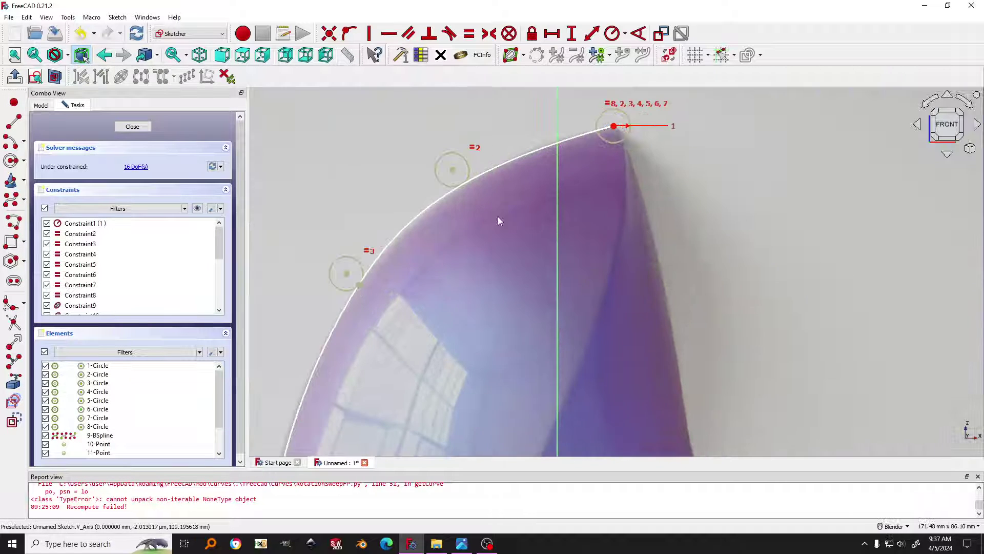
{"action": "left_click_drag", "start_coordinate": [456, 171], "coordinate": [463, 169]}
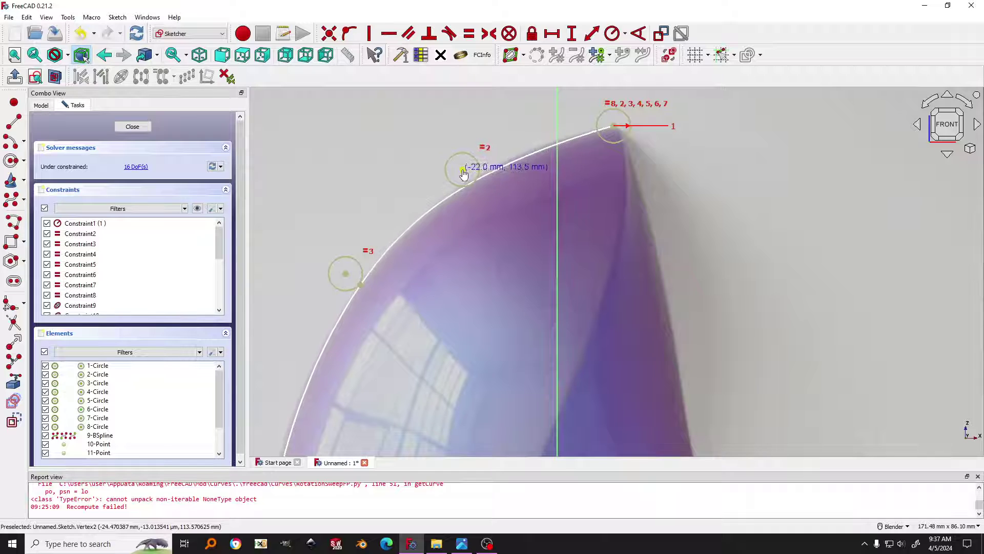
{"action": "left_click_drag", "start_coordinate": [347, 277], "coordinate": [332, 301]}
{"action": "scroll", "coordinate": [451, 308], "scroll_direction": "down", "scroll_amount": 5}
{"action": "scroll", "coordinate": [451, 308], "scroll_direction": "down", "scroll_amount": 1}
{"action": "mouse_move", "coordinate": [451, 309]}
{"action": "middle_mouse_down", "text": "shift"}
{"action": "mouse_move", "coordinate": [476, 204]}
{"action": "mouse_move", "coordinate": [483, 214]}
{"action": "middle_mouse_up", "text": "shift"}
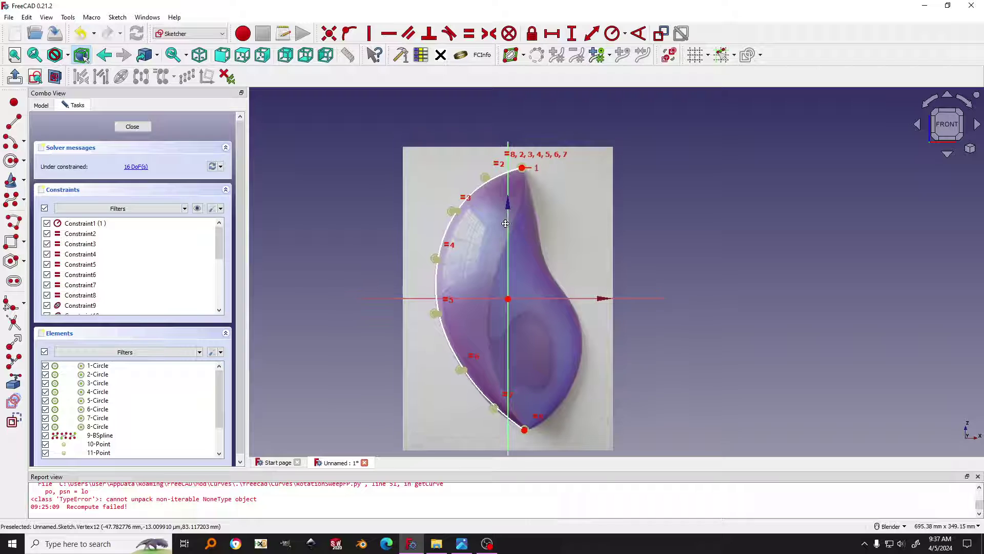
{"action": "left_click", "coordinate": [133, 126]}
{"action": "mouse_move", "coordinate": [697, 177]}
{"action": "middle_mouse_down", "text": "shift"}
{"action": "mouse_move", "coordinate": [701, 191]}
{"action": "mouse_move", "coordinate": [680, 218]}
{"action": "middle_mouse_up", "text": "shift"}
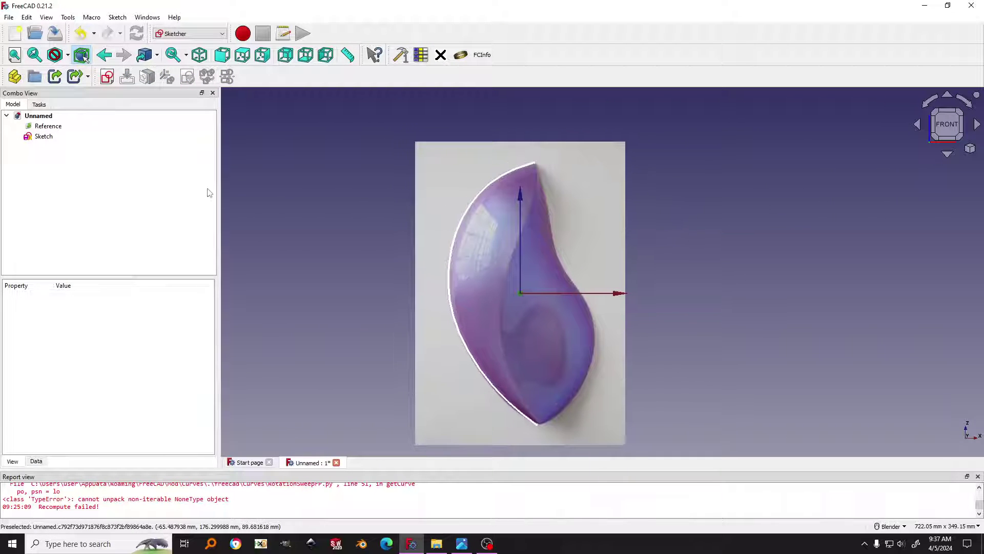
- Rename the traced left-edge Sketch to 'Base_Left', then deselect it and reframe the view
{"action": "left_click", "coordinate": [44, 136]}
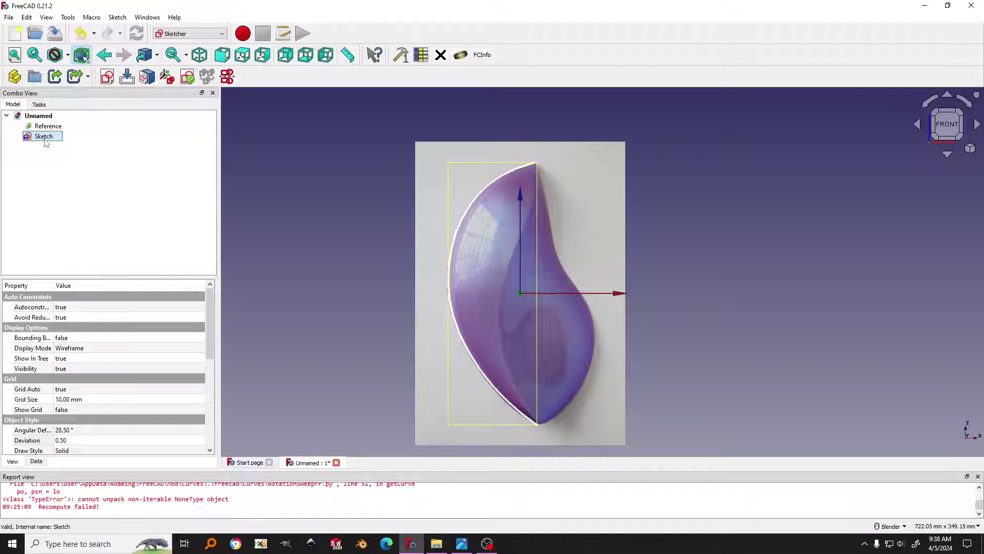
{"action": "right_click", "coordinate": [45, 138]}
{"action": "left_click", "coordinate": [126, 397]}
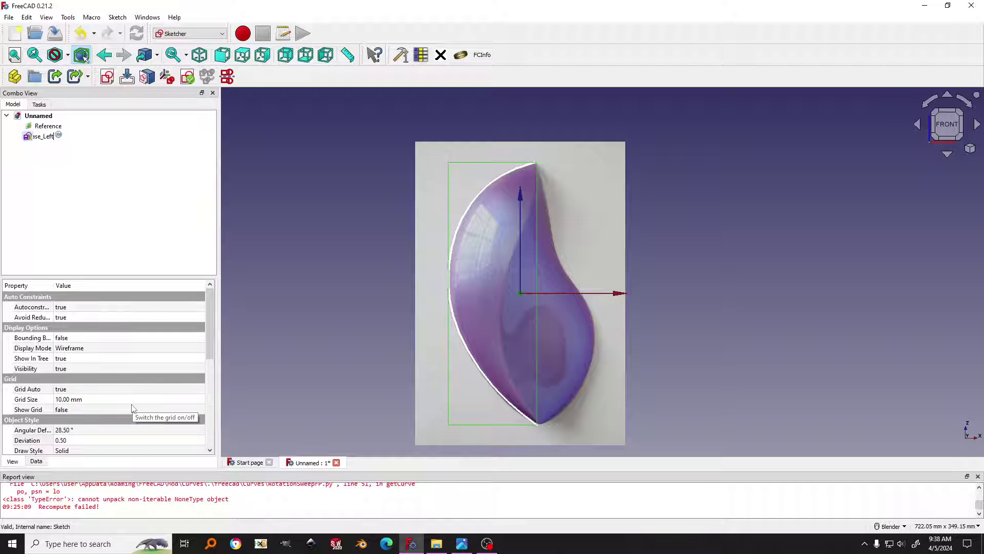
{"action": "key", "text": "Return"}
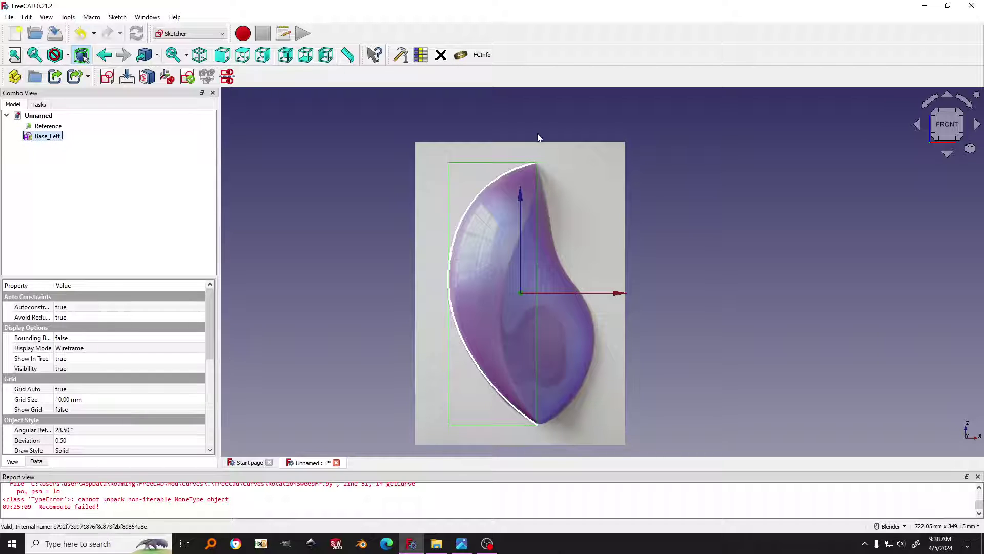
{"action": "left_click", "coordinate": [722, 175]}
{"action": "middle_click_drag", "start_coordinate": [738, 186], "coordinate": [692, 221], "text": "shift"}
{"action": "scroll", "coordinate": [691, 221], "scroll_direction": "up", "scroll_amount": 2}
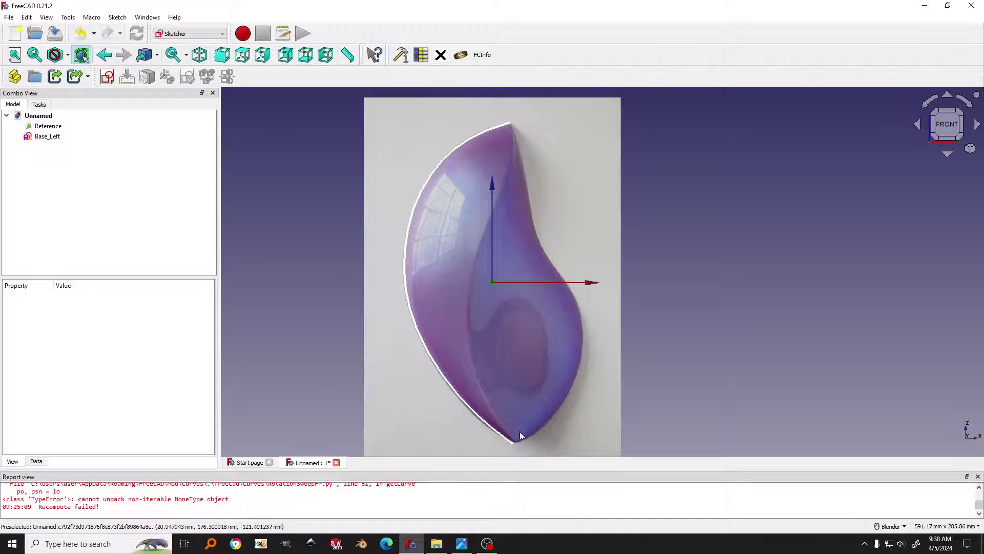
{"action": "middle_click_drag", "start_coordinate": [579, 289], "coordinate": [577, 287], "text": "shift"}
{"action": "middle_click_drag", "start_coordinate": [643, 233], "coordinate": [647, 237], "text": "shift"}
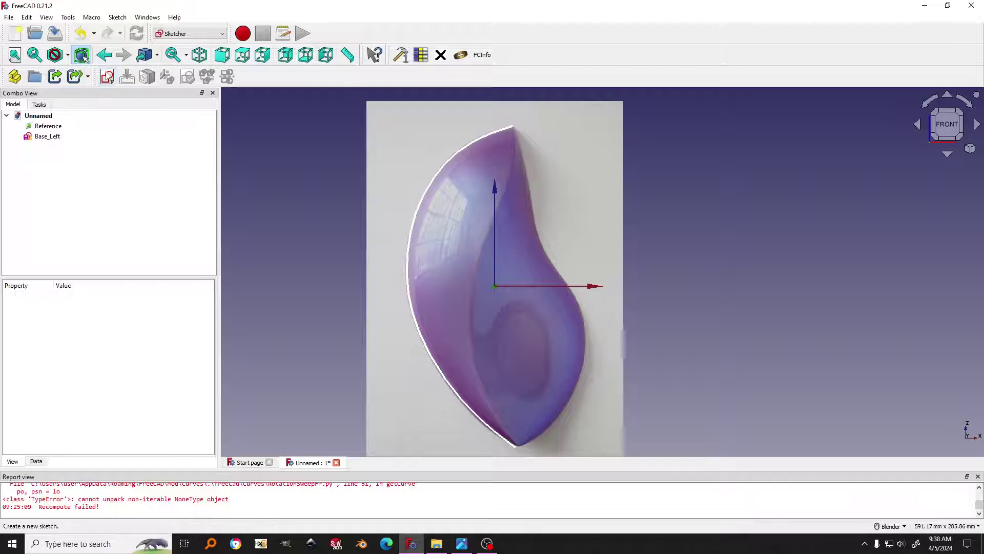
- Create a sketch on the XZ-Plane and import the left outline edge as external geometry
{"action": "left_click", "coordinate": [107, 77]}
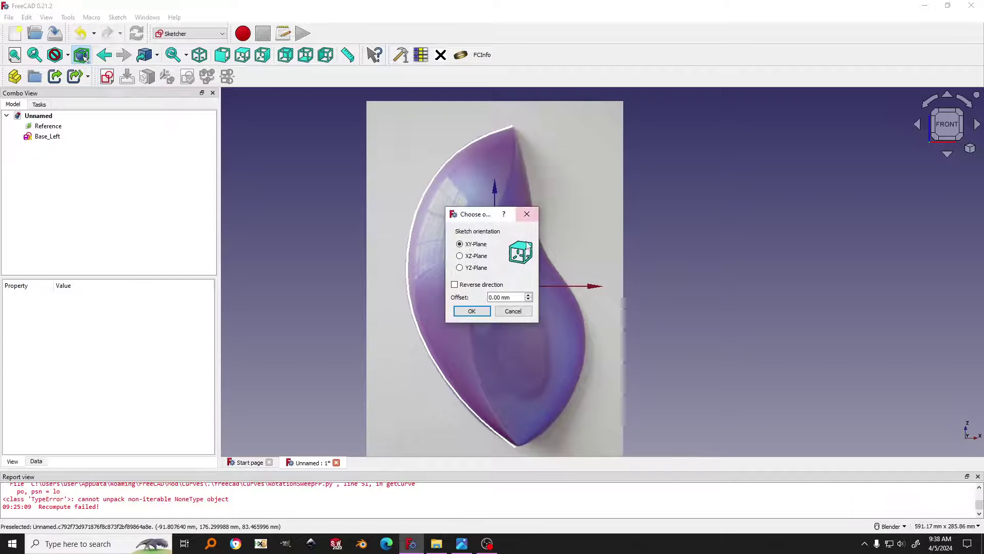
{"action": "left_click", "coordinate": [475, 256]}
{"action": "left_click", "coordinate": [471, 310]}
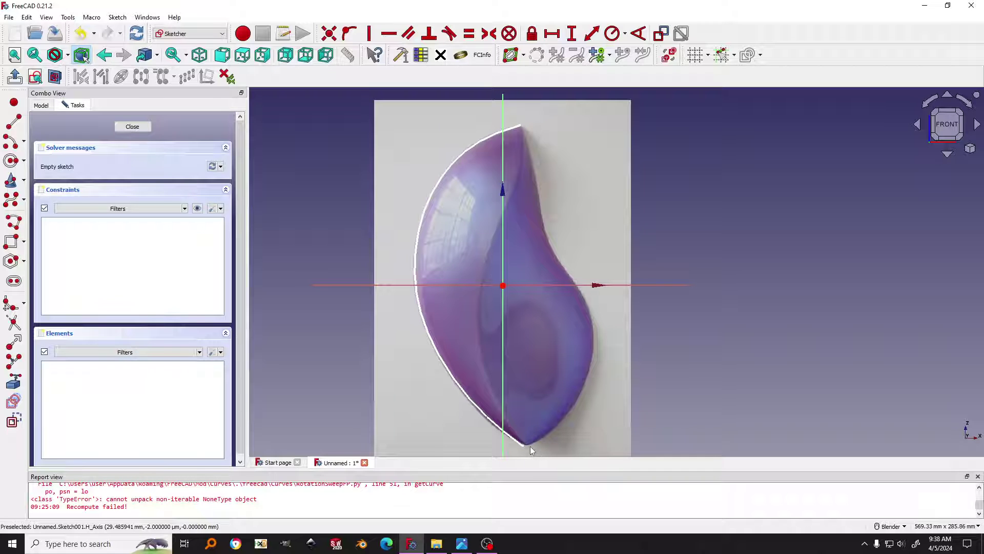
{"action": "left_click", "coordinate": [17, 384]}
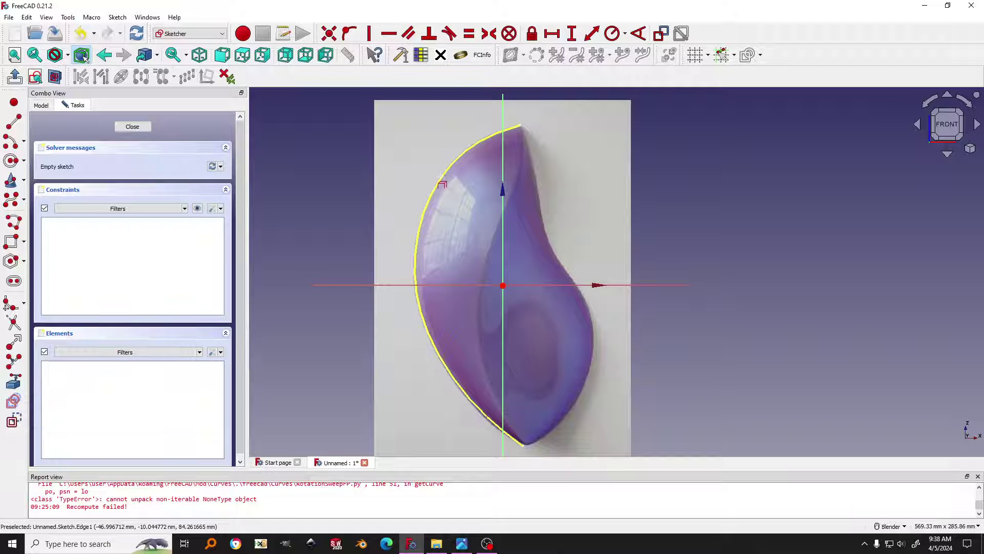
{"action": "left_click", "coordinate": [439, 178]}
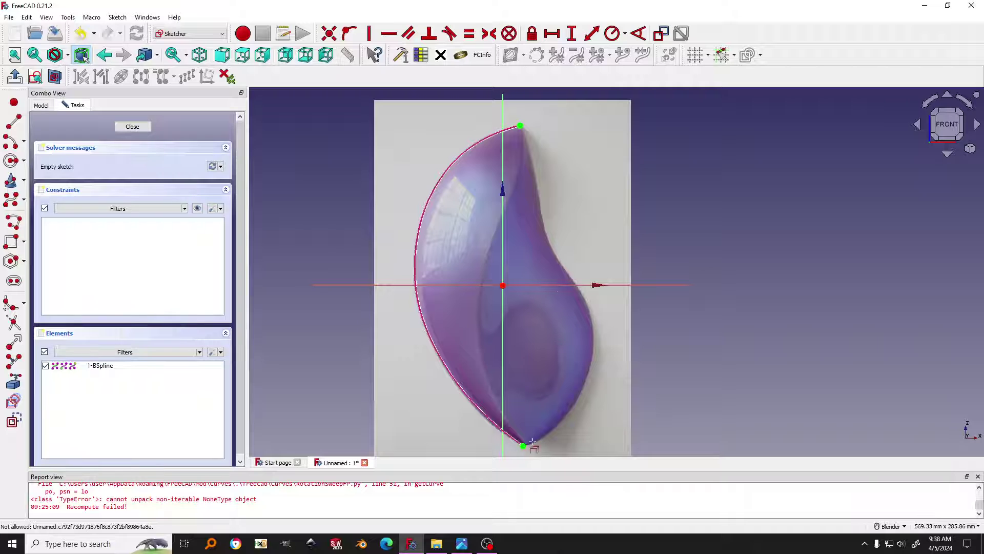
- Start a B-spline at the right outline's top endpoint with poles down the upper right edge
{"action": "scroll", "coordinate": [579, 254], "scroll_direction": "down", "scroll_amount": 2}
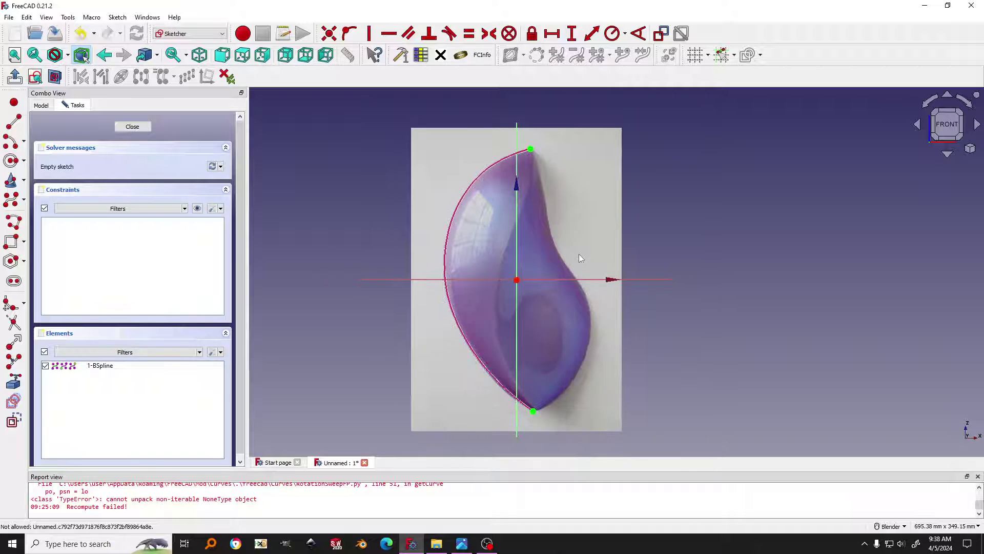
{"action": "scroll", "coordinate": [579, 254], "scroll_direction": "up", "scroll_amount": 3}
{"action": "scroll", "coordinate": [566, 215], "scroll_direction": "down", "scroll_amount": 3}
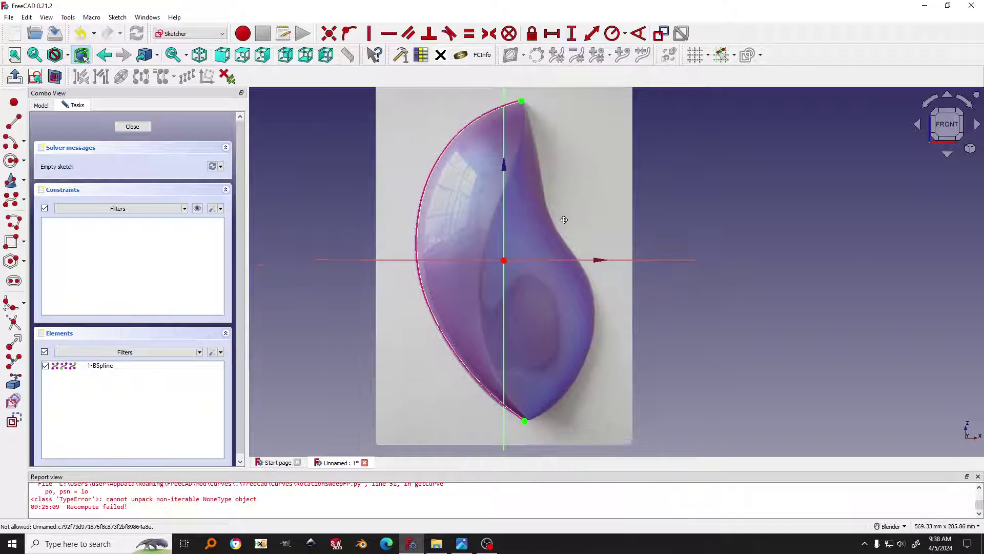
{"action": "left_click", "coordinate": [10, 200]}
{"action": "scroll", "coordinate": [519, 111], "scroll_direction": "up", "scroll_amount": 1}
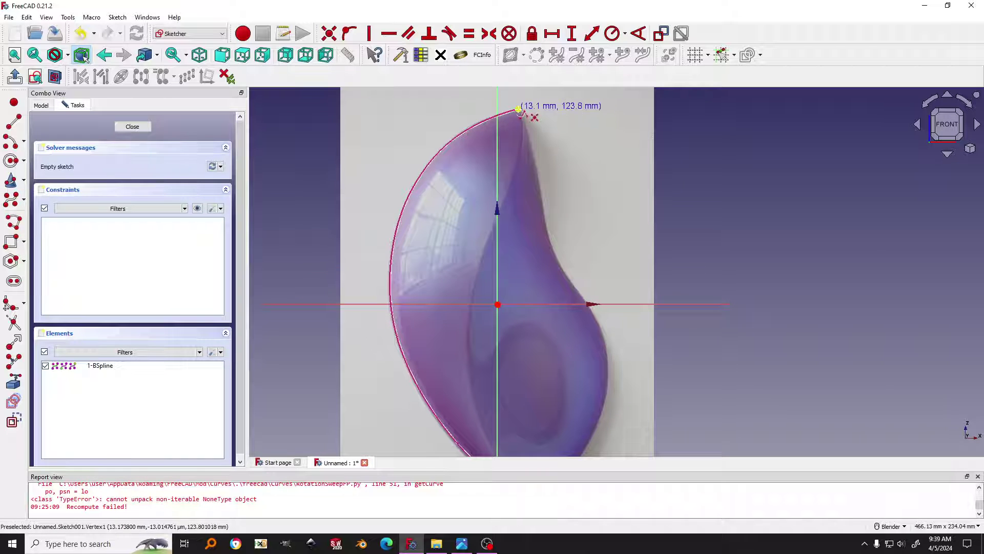
{"action": "left_click", "coordinate": [519, 109]}
{"action": "left_click", "coordinate": [528, 129]}
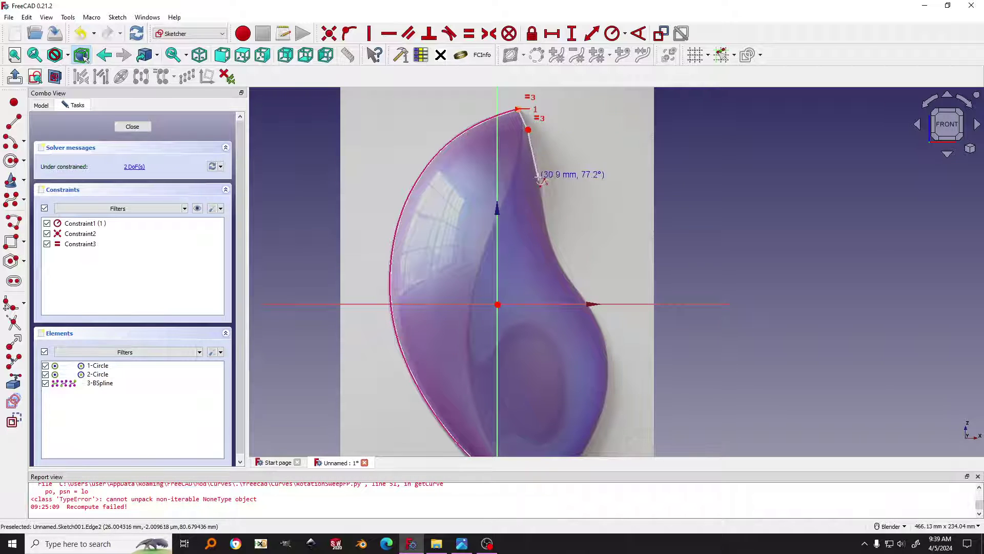
{"action": "left_click", "coordinate": [539, 177]}
{"action": "left_click", "coordinate": [547, 230]}
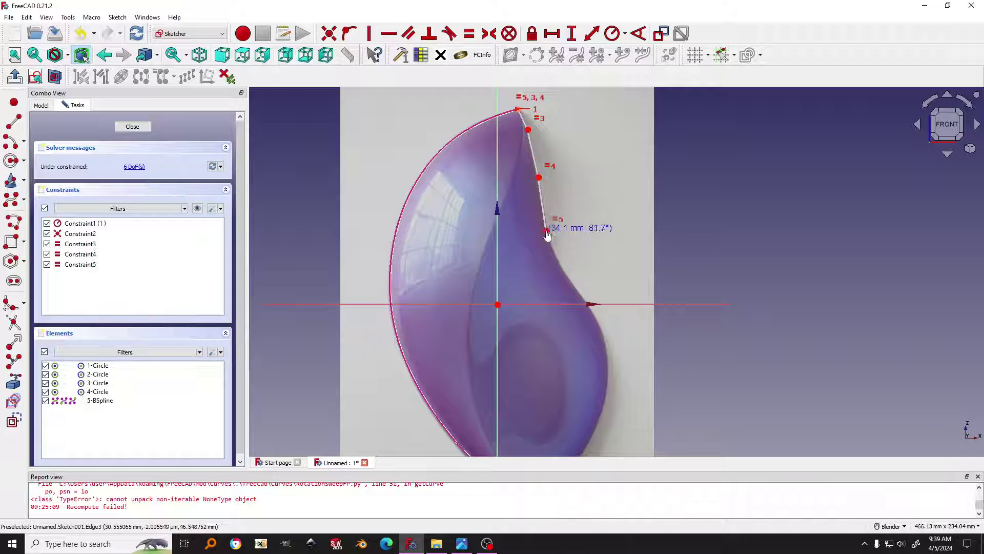
{"action": "left_click", "coordinate": [560, 268]}
- Continue the B-spline poles along the lower right edge and finish at the bottom tip
{"action": "left_click", "coordinate": [574, 290]}
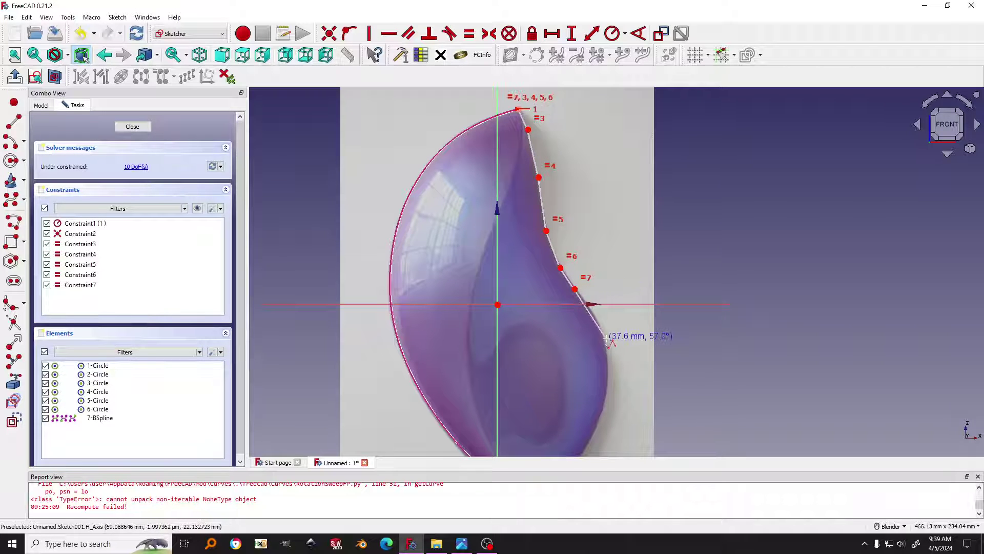
{"action": "left_click", "coordinate": [603, 339]}
{"action": "middle_click_drag", "start_coordinate": [605, 380], "coordinate": [605, 262], "text": "shift"}
{"action": "left_click", "coordinate": [604, 290]}
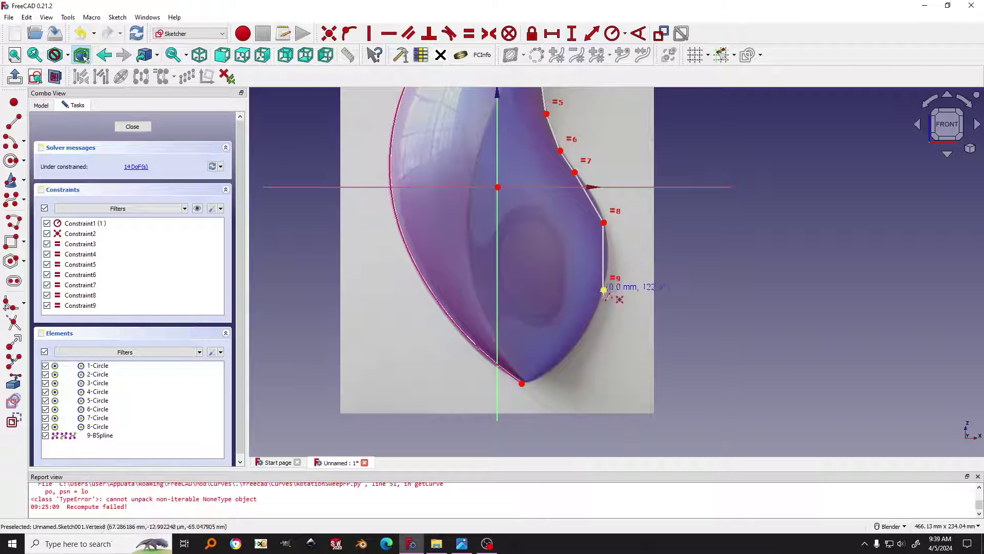
{"action": "left_click", "coordinate": [583, 337]}
{"action": "left_click", "coordinate": [522, 383]}
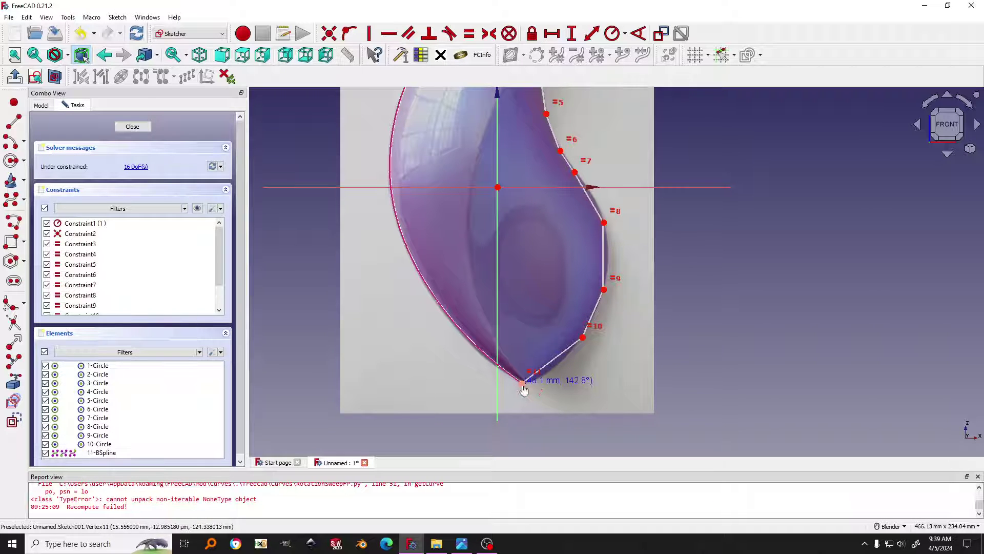
{"action": "right_click", "coordinate": [629, 356]}
- Drag B-spline poles 10 and 9 so the curve fits the lower right edge
{"action": "scroll", "coordinate": [629, 355], "scroll_direction": "up", "scroll_amount": 2}
{"action": "middle_click_drag", "start_coordinate": [607, 337], "coordinate": [612, 311], "text": "shift"}
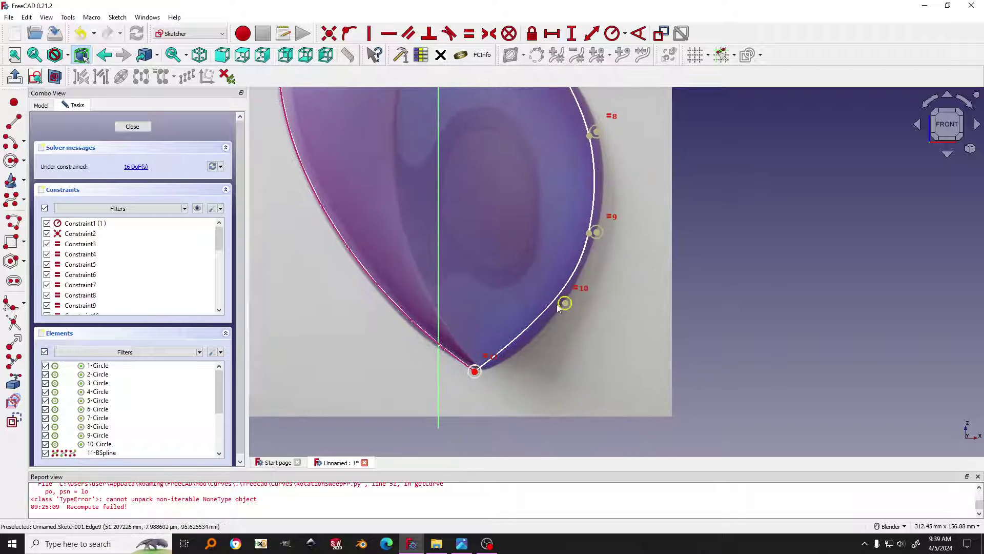
{"action": "left_click_drag", "start_coordinate": [565, 303], "coordinate": [568, 311]}
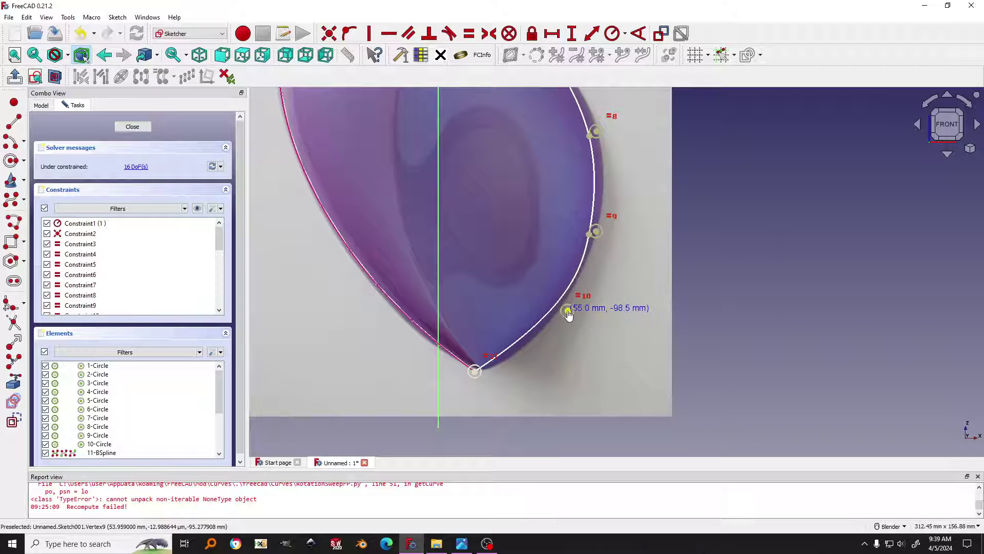
{"action": "middle_click_drag", "start_coordinate": [606, 249], "coordinate": [589, 323], "text": "shift"}
{"action": "left_click_drag", "start_coordinate": [581, 307], "coordinate": [588, 298]}
- Adjust poles 8, 7 and 4 so the upper curve follows the image's right edge
{"action": "middle_click_drag", "start_coordinate": [596, 241], "coordinate": [586, 288], "text": "shift"}
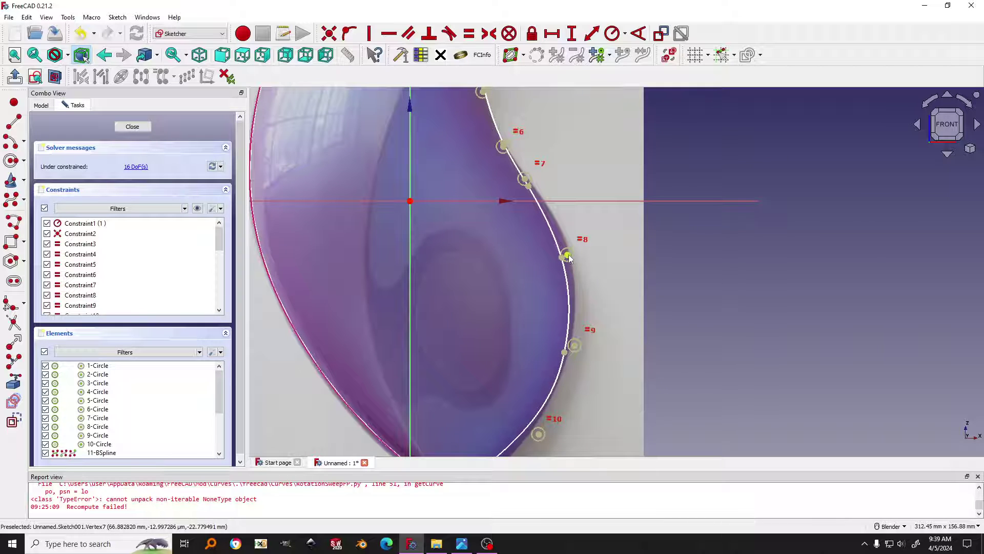
{"action": "left_click_drag", "start_coordinate": [568, 255], "coordinate": [580, 246]}
{"action": "middle_click_drag", "start_coordinate": [540, 201], "coordinate": [549, 290], "text": "shift"}
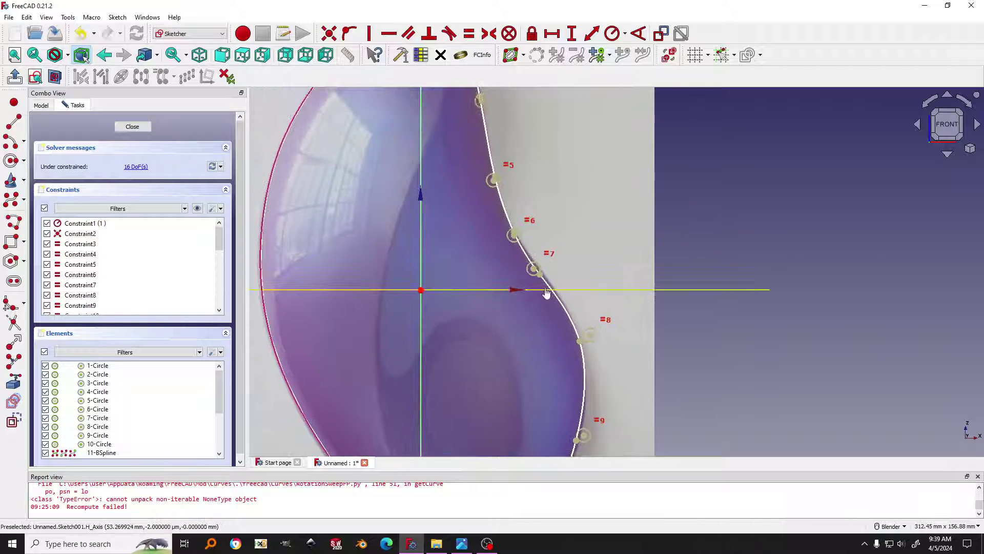
{"action": "scroll", "coordinate": [542, 280], "scroll_direction": "up", "scroll_amount": 2}
{"action": "left_click_drag", "start_coordinate": [528, 264], "coordinate": [534, 260]}
{"action": "middle_click_drag", "start_coordinate": [542, 263], "coordinate": [554, 349], "text": "shift"}
{"action": "scroll", "coordinate": [554, 349], "scroll_direction": "down", "scroll_amount": 3}
{"action": "middle_click_drag", "start_coordinate": [548, 239], "coordinate": [543, 307], "text": "shift"}
{"action": "scroll", "coordinate": [544, 307], "scroll_direction": "up", "scroll_amount": 2}
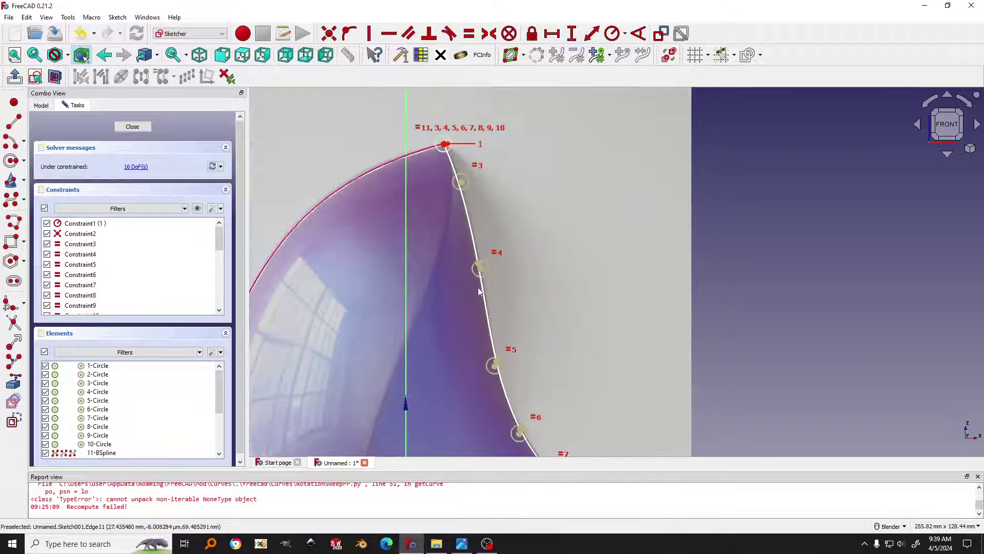
{"action": "left_click_drag", "start_coordinate": [482, 269], "coordinate": [485, 267]}
{"action": "scroll", "coordinate": [555, 152], "scroll_direction": "down", "scroll_amount": 5}
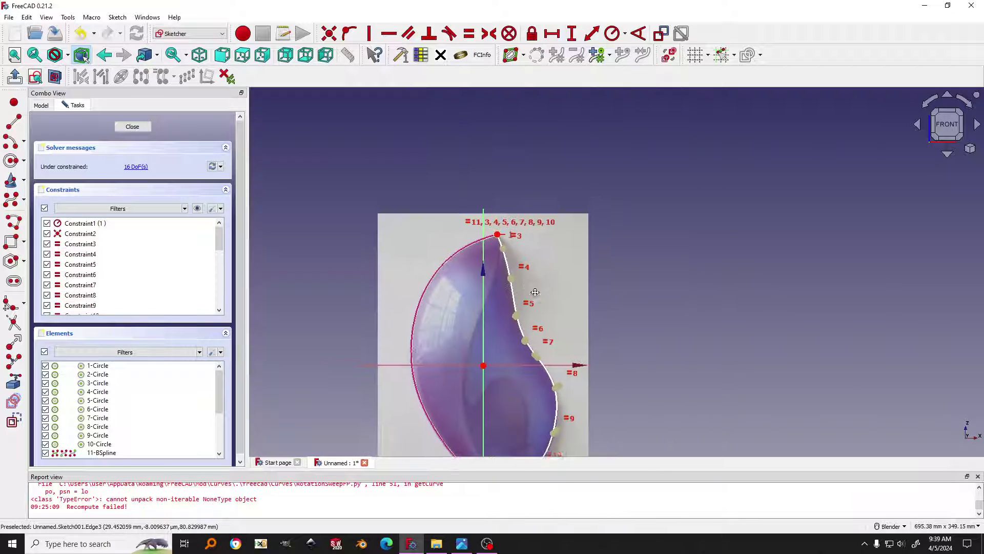
- Close the right outline sketch and rename Sketch001 to 'Base_Right'
{"action": "left_click", "coordinate": [132, 127]}
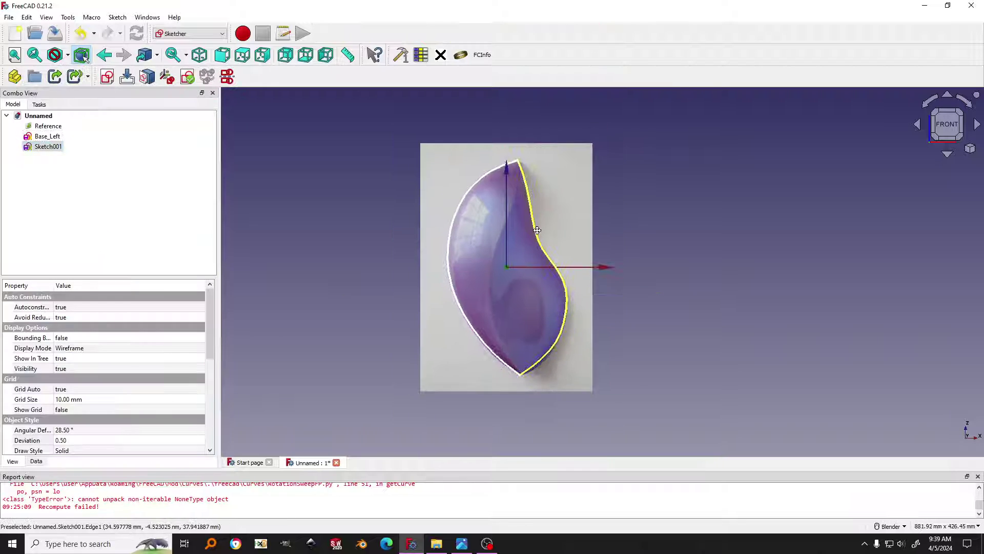
{"action": "left_click", "coordinate": [613, 294]}
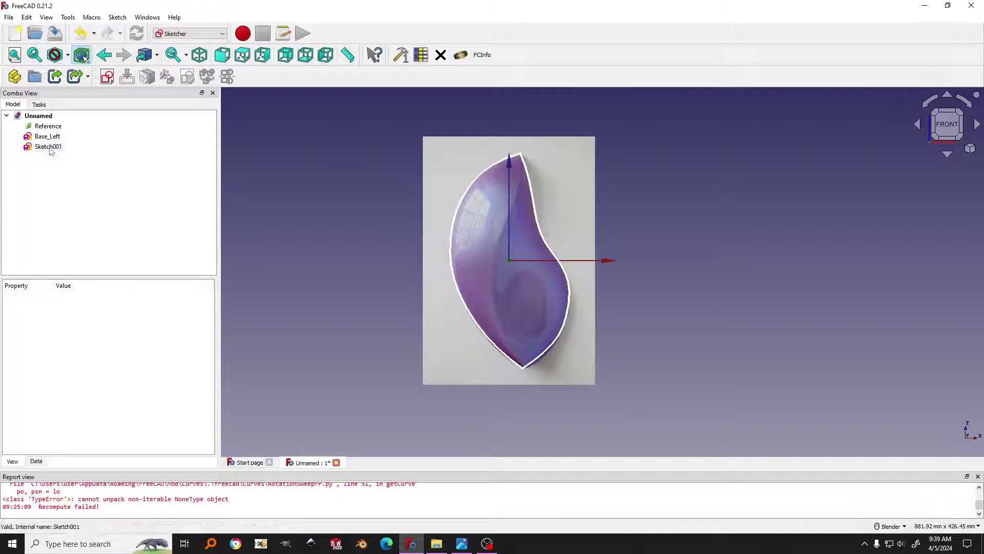
{"action": "left_click", "coordinate": [50, 147]}
{"action": "right_click", "coordinate": [50, 147]}
{"action": "left_click", "coordinate": [134, 416]}
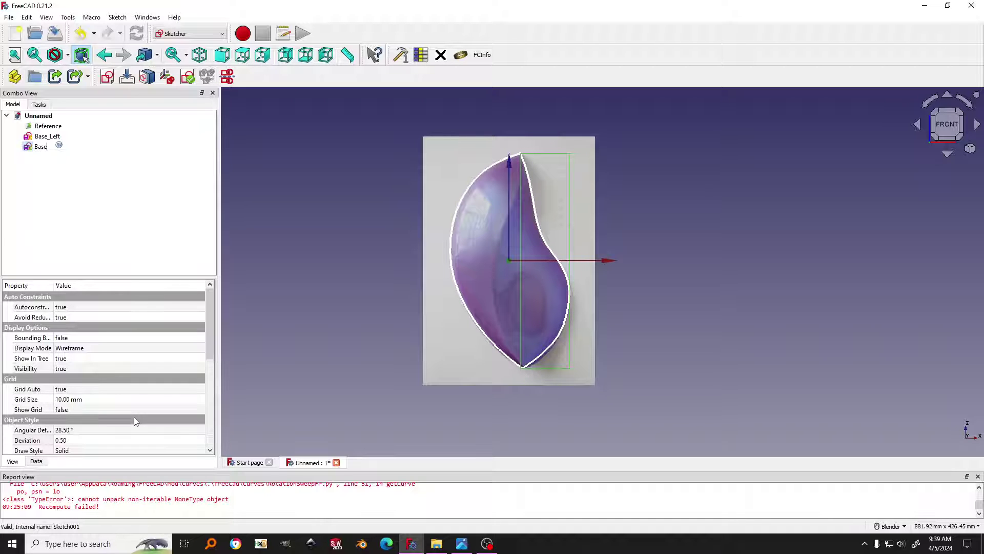
{"action": "type", "text": "Base_Right"}
{"action": "key", "text": "Return"}
- Reframe the view on the whole sculpture and start a new sketch
{"action": "left_click", "coordinate": [806, 238]}
{"action": "scroll", "coordinate": [714, 226], "scroll_direction": "up", "scroll_amount": 2}
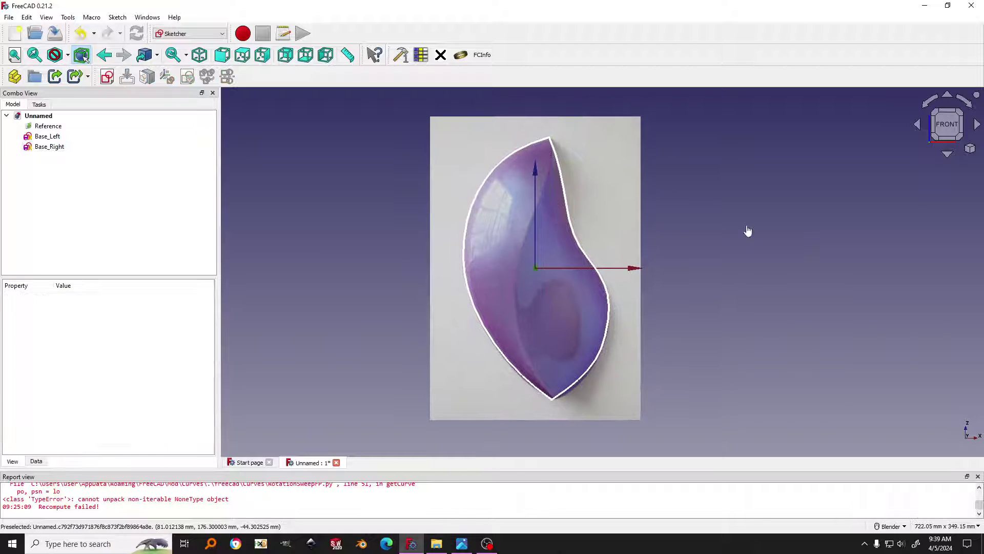
{"action": "scroll", "coordinate": [633, 202], "scroll_direction": "up", "scroll_amount": 1}
{"action": "middle_click_drag", "start_coordinate": [633, 202], "coordinate": [654, 176], "text": "shift"}
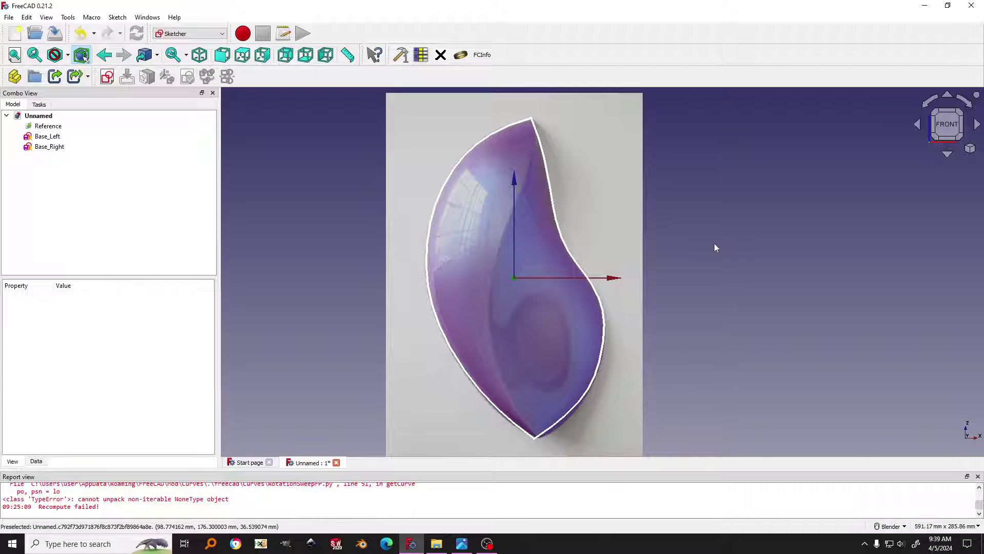
{"action": "middle_click_drag", "start_coordinate": [681, 205], "coordinate": [676, 203], "text": "shift"}
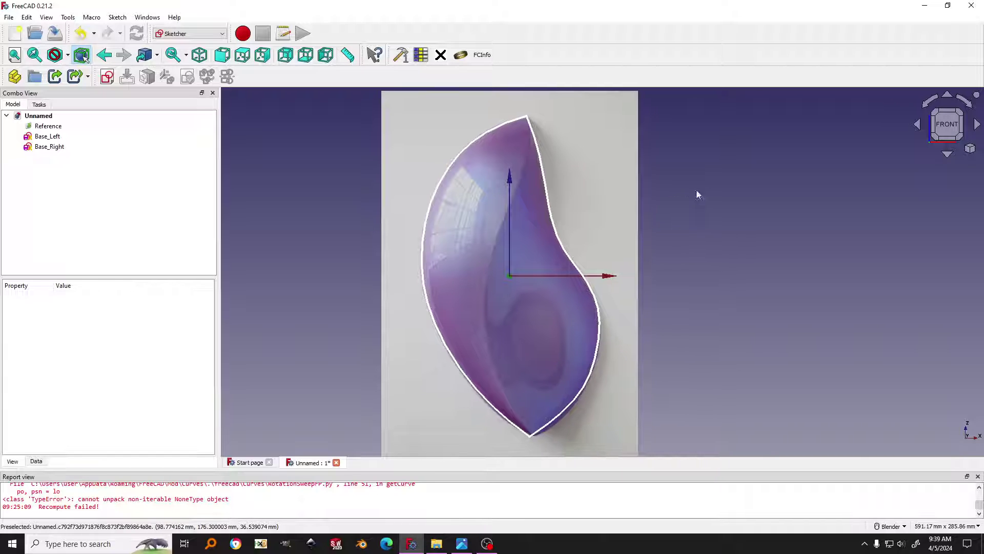
{"action": "left_click", "coordinate": [108, 77]}
- Place the sketch on the XZ-Plane and link the left outline curve as external geometry
{"action": "left_click", "coordinate": [475, 256]}
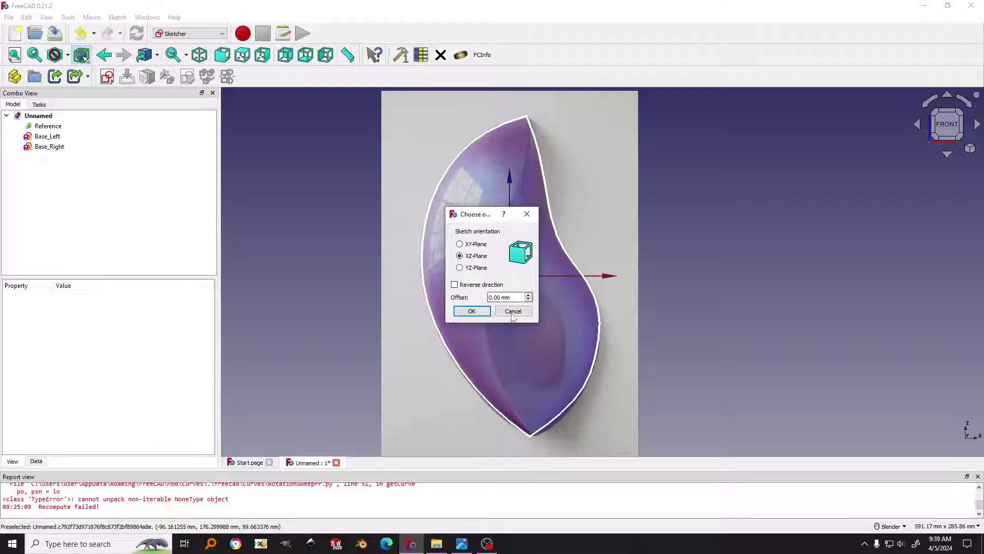
{"action": "left_click", "coordinate": [472, 311]}
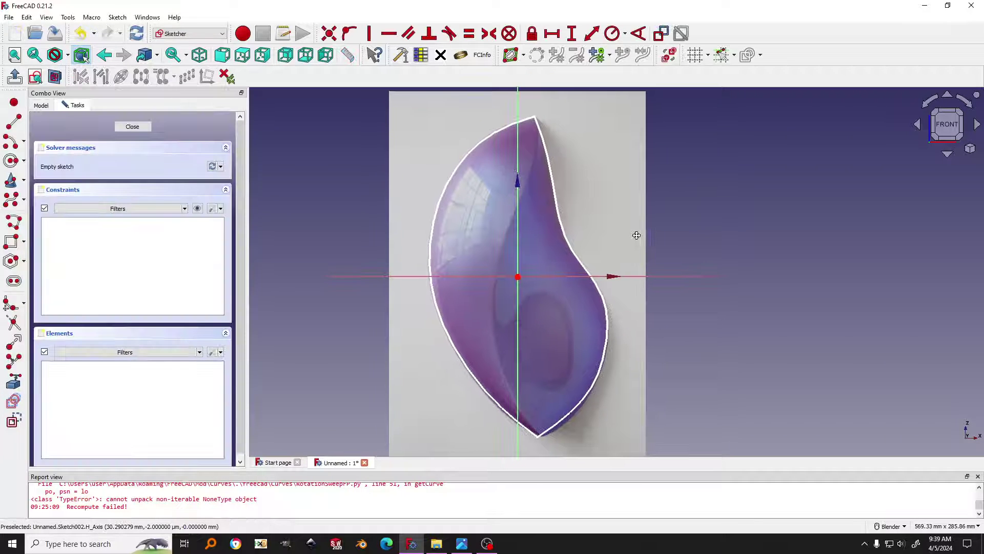
{"action": "left_click", "coordinate": [13, 386]}
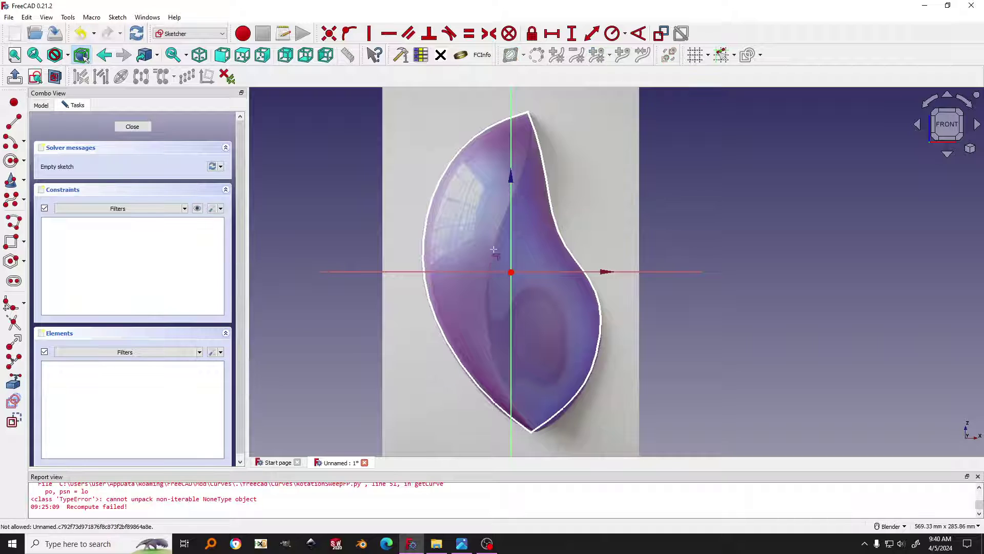
{"action": "left_click", "coordinate": [436, 193]}
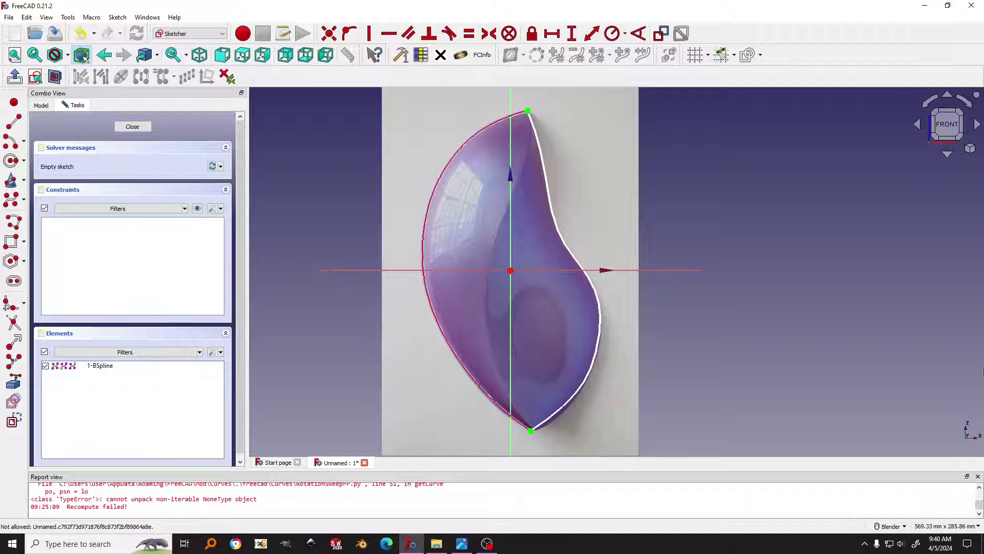
- Draw a seven-pole B-spline down the sculpture's middle from the top tip to the bottom tip
{"action": "left_click", "coordinate": [528, 111]}
{"action": "left_click", "coordinate": [530, 149]}
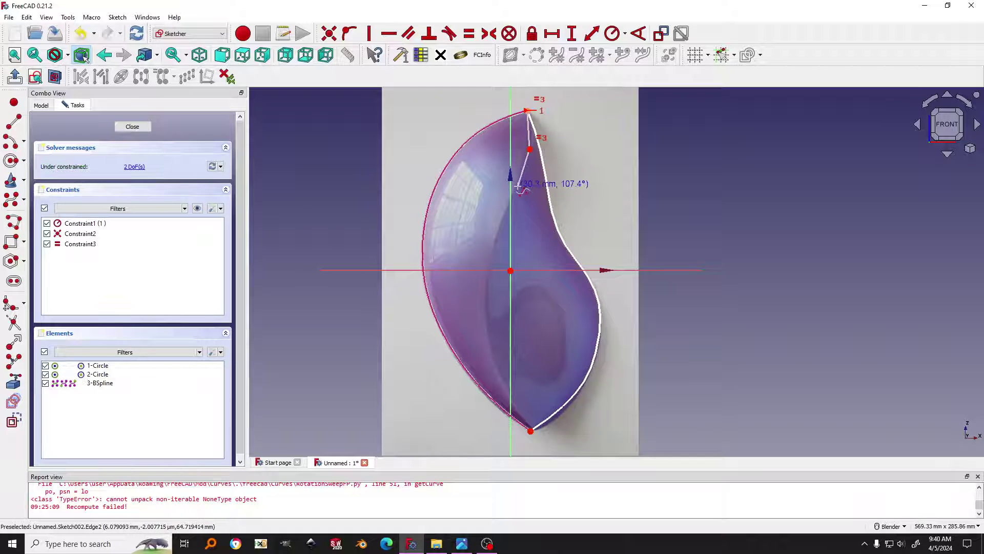
{"action": "left_click", "coordinate": [518, 187]}
{"action": "left_click", "coordinate": [492, 244]}
{"action": "left_click", "coordinate": [488, 303]}
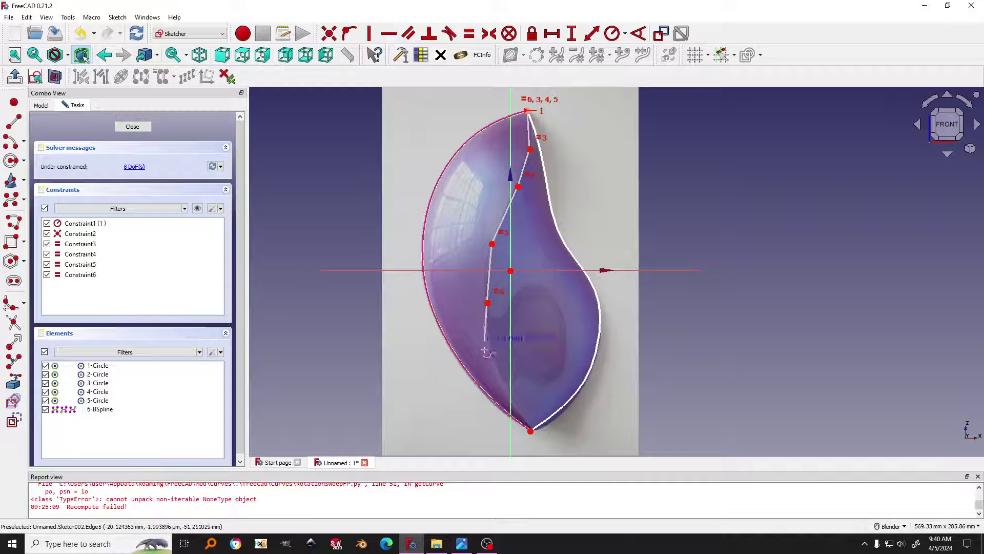
{"action": "left_click", "coordinate": [497, 377]}
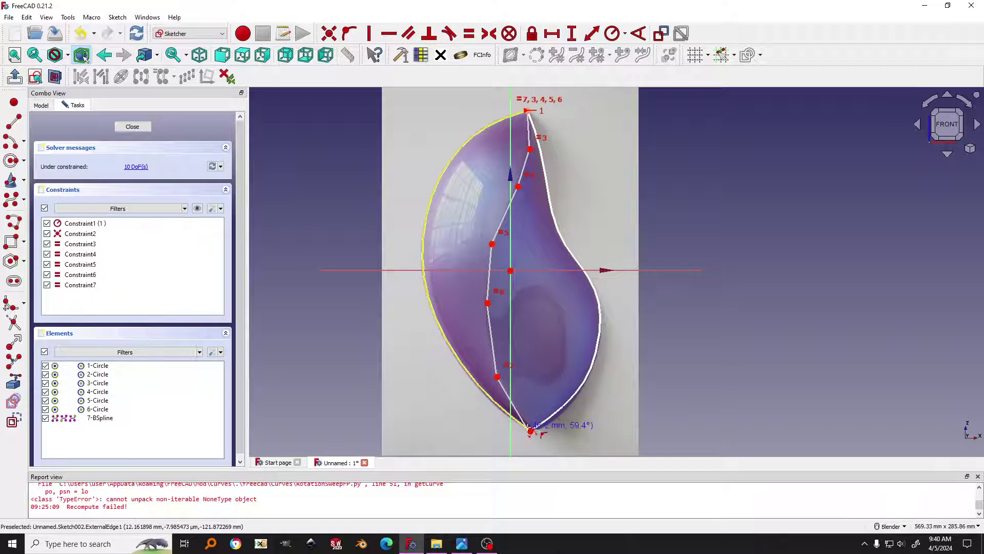
{"action": "left_click", "coordinate": [530, 430]}
{"action": "right_click", "coordinate": [531, 430]}
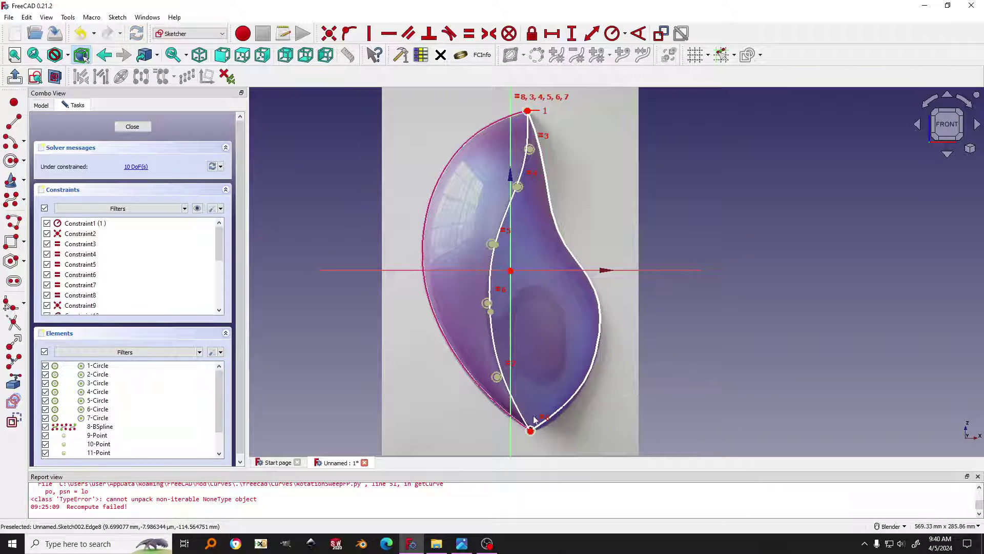
- Nudge the middle B-spline's lower control points left to refine its shape
{"action": "scroll", "coordinate": [531, 429], "scroll_direction": "up", "scroll_amount": 2}
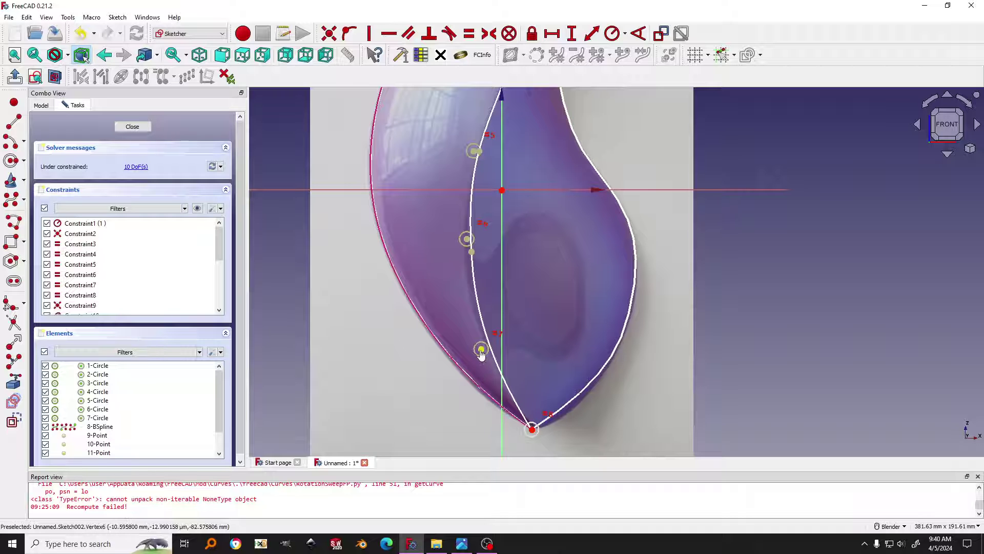
{"action": "left_click_drag", "start_coordinate": [481, 350], "coordinate": [477, 351]}
{"action": "middle_click_drag", "start_coordinate": [541, 340], "coordinate": [537, 367], "text": "shift"}
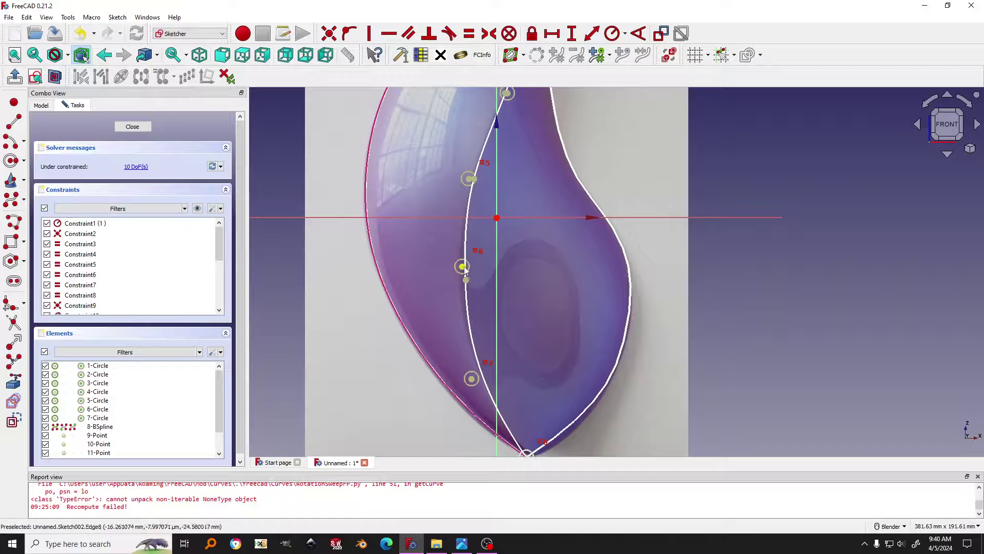
{"action": "left_click_drag", "start_coordinate": [464, 267], "coordinate": [455, 267]}
{"action": "middle_click_drag", "start_coordinate": [535, 357], "coordinate": [535, 225], "text": "shift"}
{"action": "scroll", "coordinate": [536, 246], "scroll_direction": "up", "scroll_amount": 4}
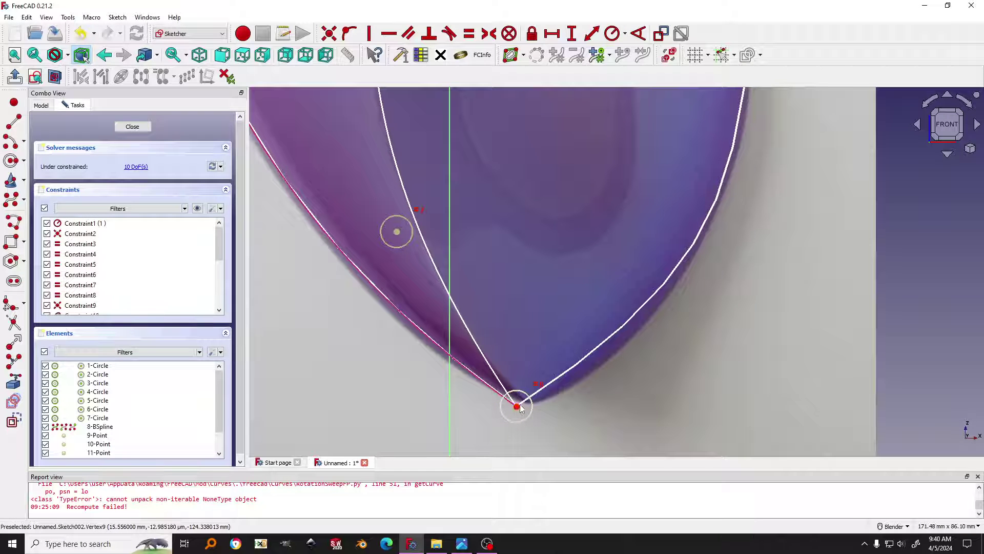
{"action": "scroll", "coordinate": [517, 409], "scroll_direction": "down", "scroll_amount": 5}
{"action": "scroll", "coordinate": [517, 340], "scroll_direction": "up", "scroll_amount": 6}
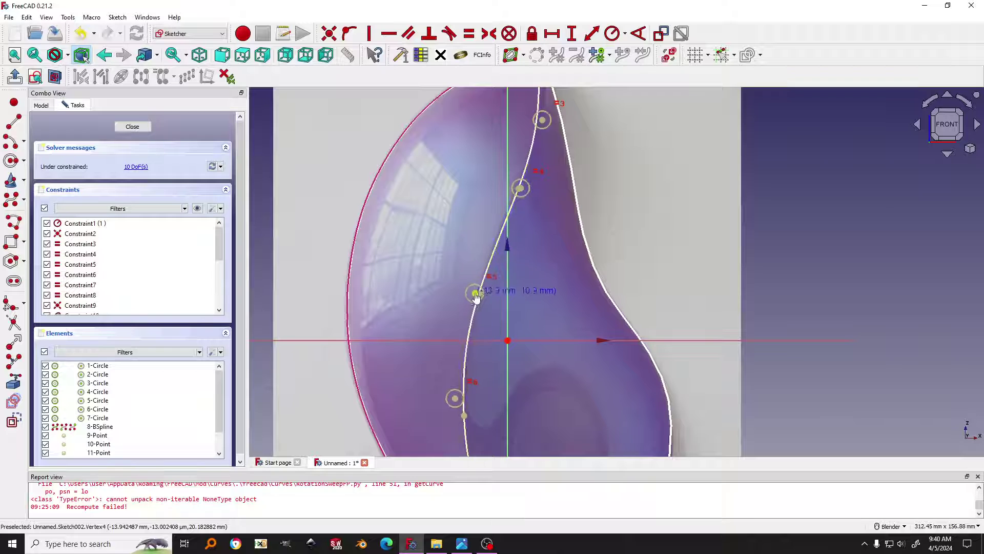
- Adjust the middle pole near the top, then close the sketch as Sketch002
{"action": "middle_click_drag", "start_coordinate": [520, 192], "coordinate": [506, 270], "text": "shift"}
{"action": "left_click_drag", "start_coordinate": [506, 268], "coordinate": [507, 270]}
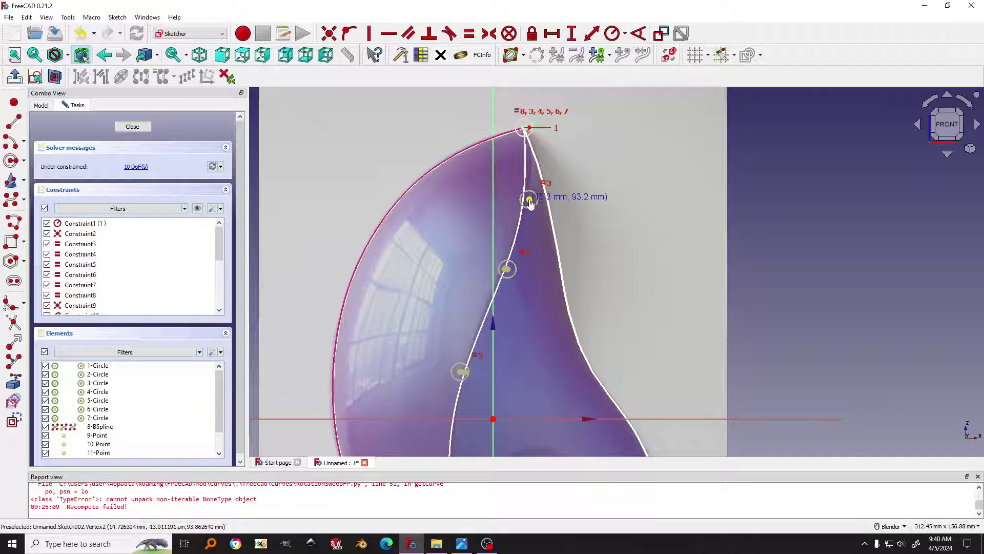
{"action": "scroll", "coordinate": [539, 207], "scroll_direction": "down", "scroll_amount": 2}
{"action": "left_click", "coordinate": [132, 127]}
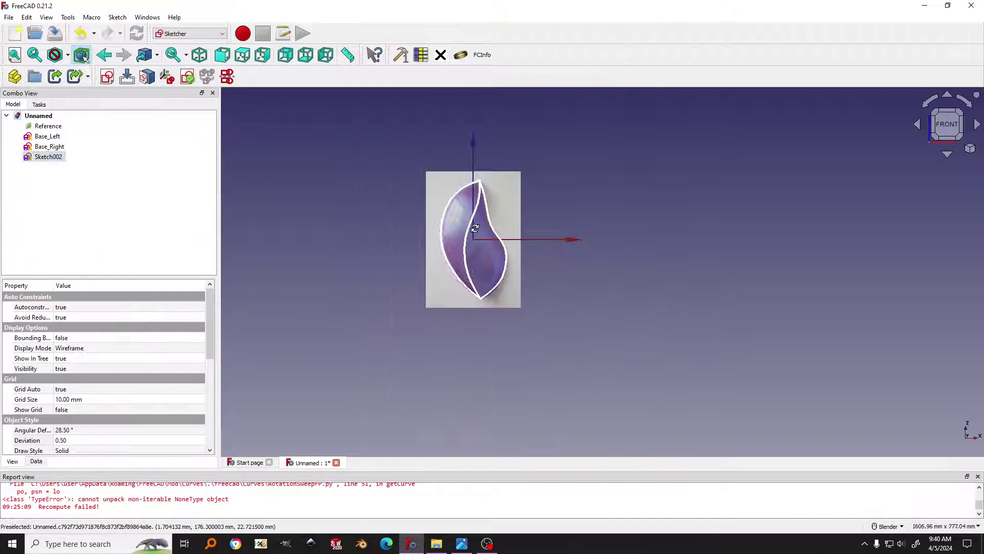
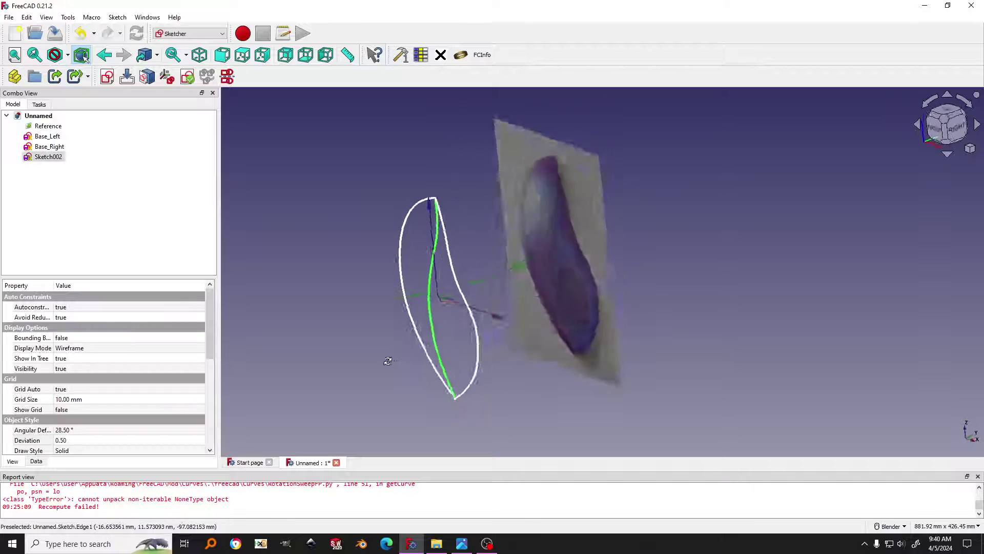
{"action": "middle_click_drag", "start_coordinate": [420, 308], "coordinate": [493, 283]}
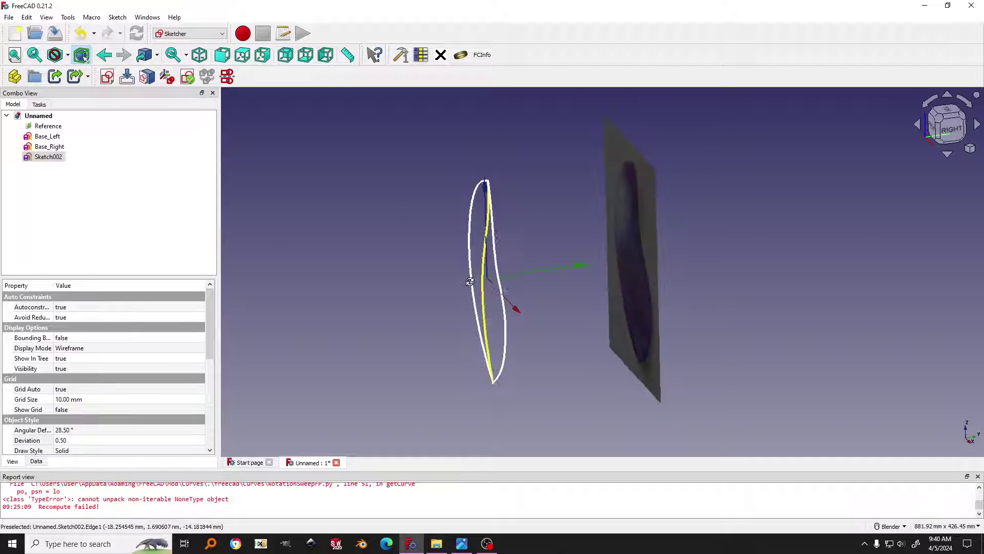
{"action": "scroll", "coordinate": [482, 295], "scroll_direction": "up", "scroll_amount": 2}
{"action": "scroll", "coordinate": [542, 297], "scroll_direction": "down", "scroll_amount": 2}
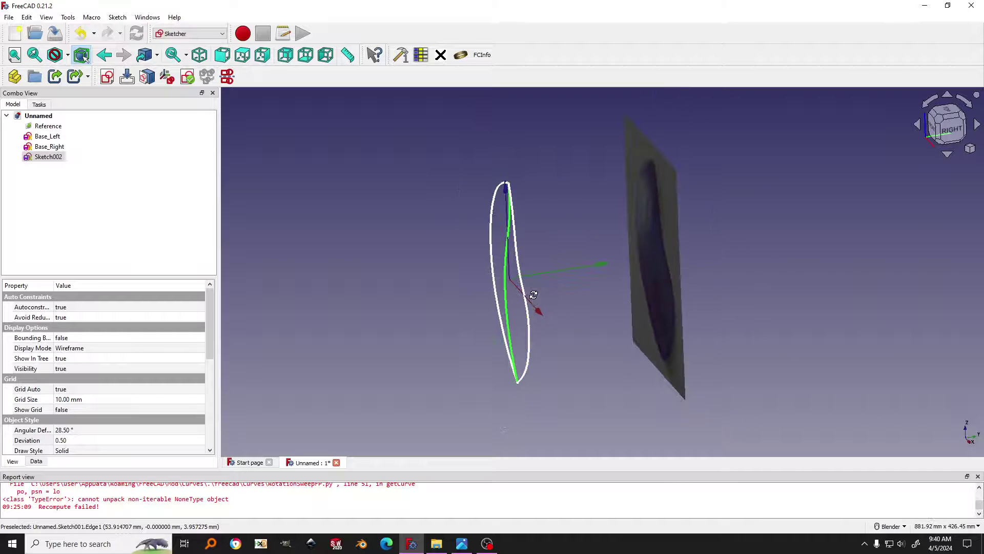
{"action": "mouse_move", "coordinate": [344, 130]}
{"action": "left_mouse_down"}
{"action": "mouse_move", "coordinate": [598, 413]}
{"action": "mouse_move", "coordinate": [652, 448]}
{"action": "left_mouse_up"}
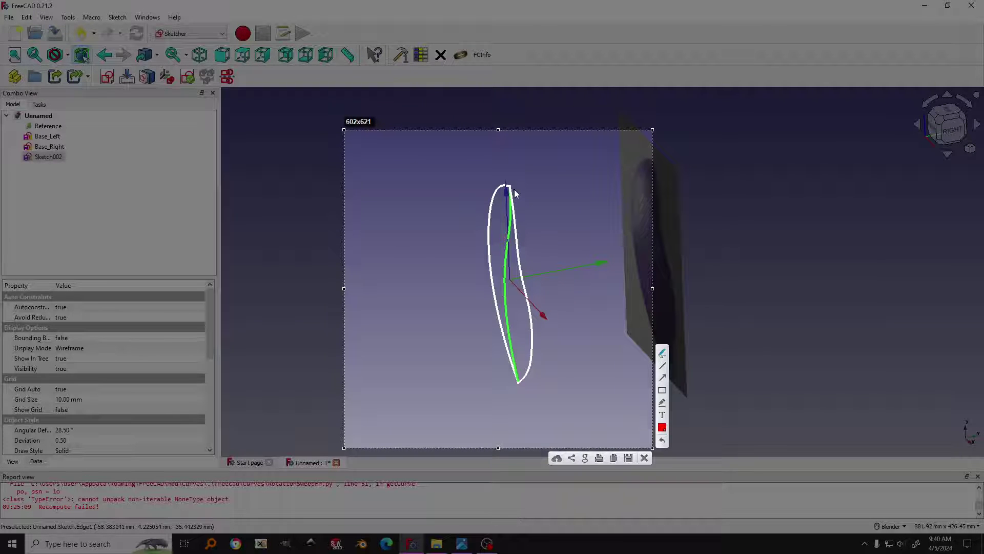
{"action": "left_click_drag", "start_coordinate": [511, 187], "coordinate": [510, 188]}
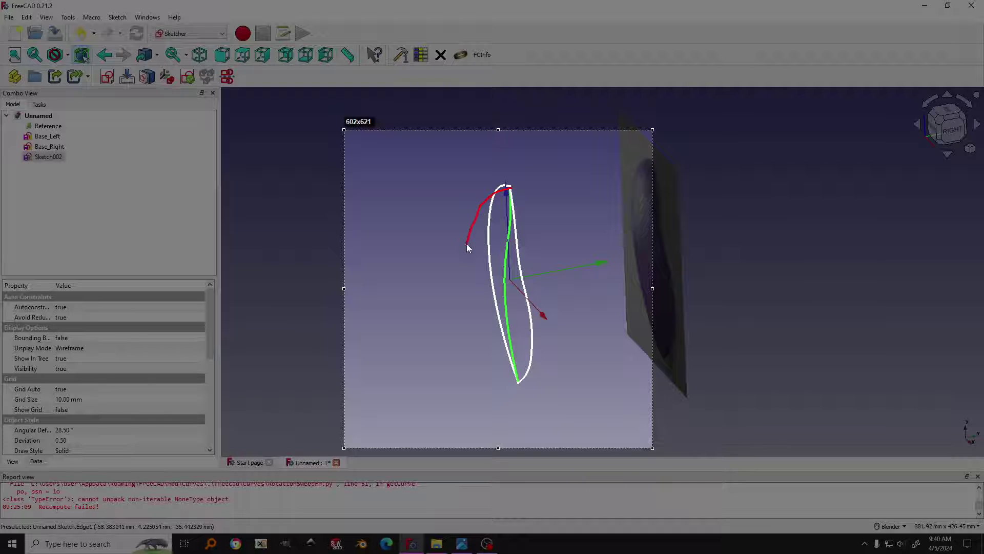
{"action": "left_click_drag", "start_coordinate": [509, 383], "coordinate": [521, 384]}
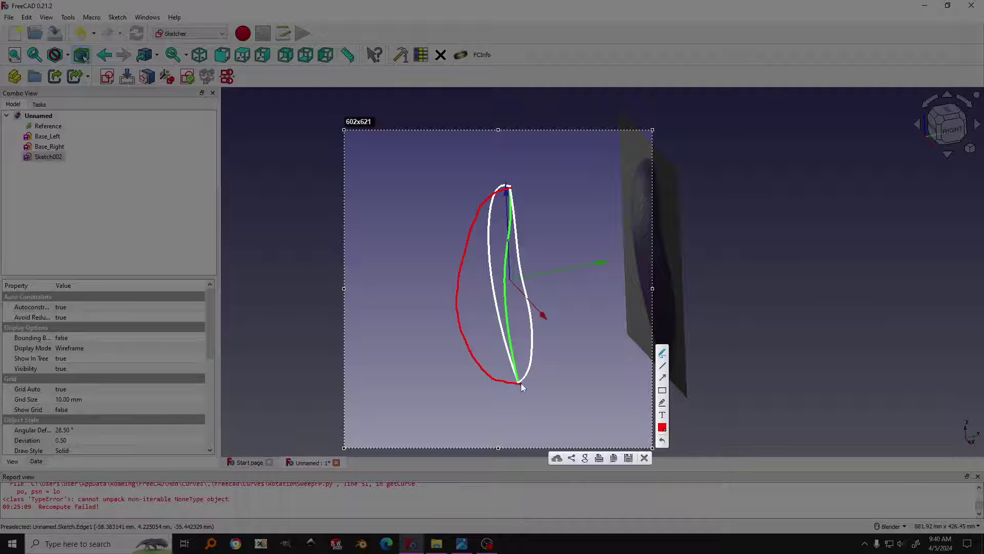
{"action": "mouse_move", "coordinate": [515, 284]}
{"action": "left_mouse_down"}
{"action": "mouse_move", "coordinate": [407, 298]}
{"action": "mouse_move", "coordinate": [429, 309]}
{"action": "left_mouse_up"}
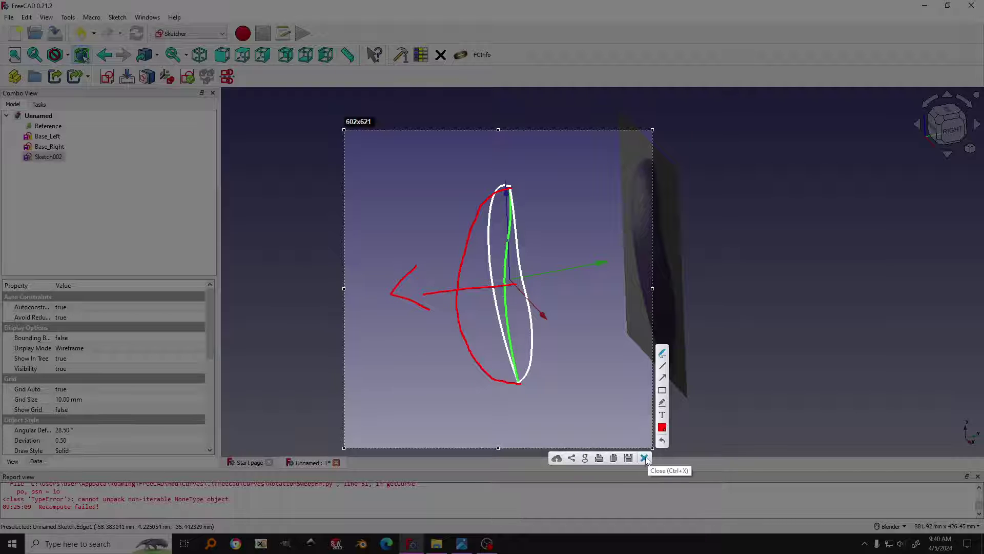
{"action": "left_click", "coordinate": [645, 458]}
{"action": "mouse_move", "coordinate": [561, 306]}
{"action": "middle_mouse_down"}
{"action": "mouse_move", "coordinate": [574, 297]}
{"action": "mouse_move", "coordinate": [567, 311]}
{"action": "mouse_move", "coordinate": [558, 283]}
{"action": "mouse_move", "coordinate": [527, 290]}
{"action": "mouse_move", "coordinate": [604, 226]}
{"action": "middle_mouse_up"}
{"action": "left_click", "coordinate": [570, 321]}
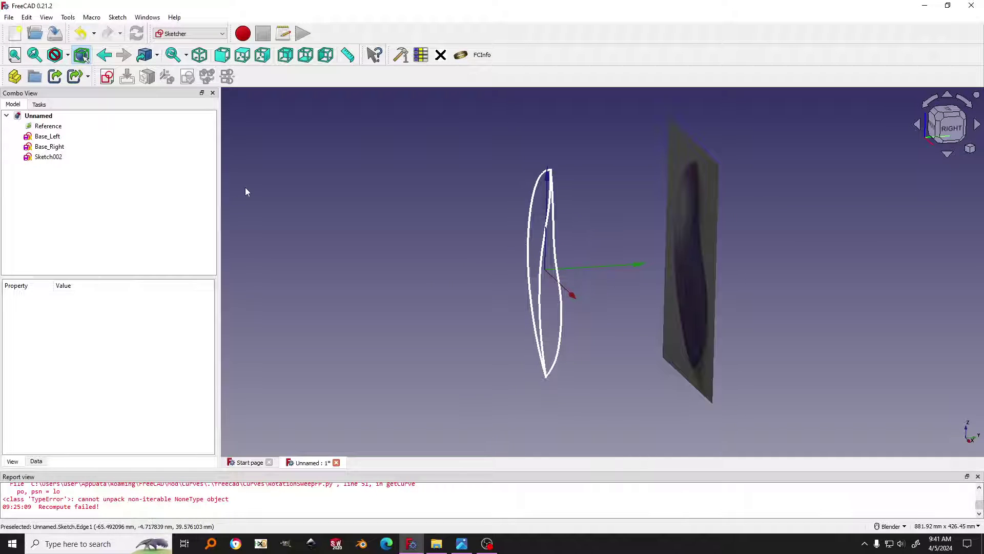
- Start a new sketch on the YZ plane, link the existing B-spline edge as external geometry, and face the right view
{"action": "left_click", "coordinate": [109, 78]}
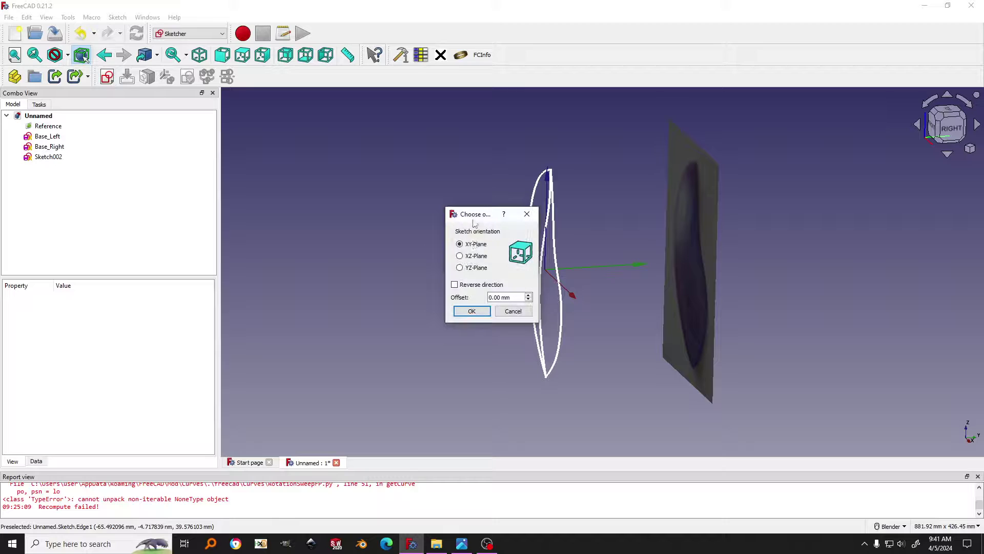
{"action": "left_click", "coordinate": [482, 312]}
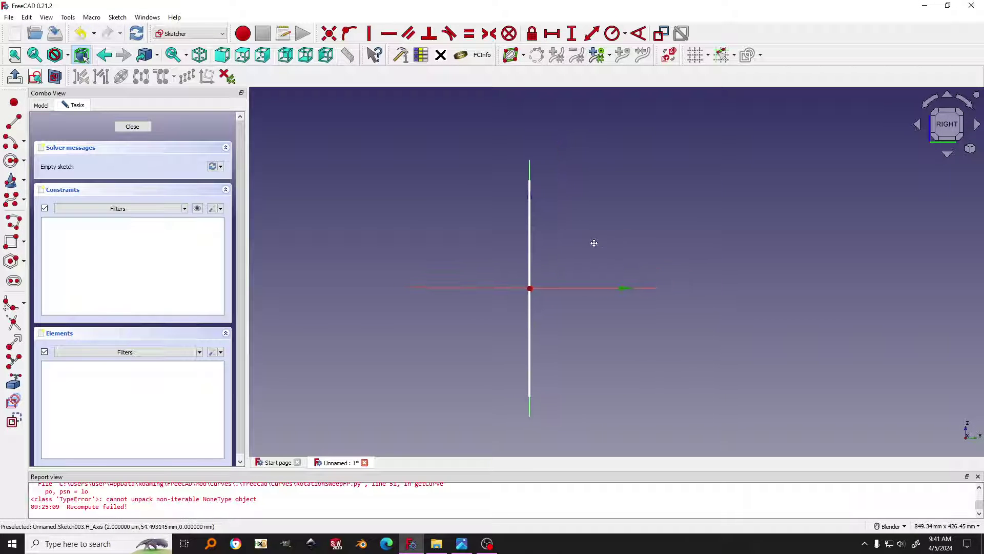
{"action": "left_click", "coordinate": [15, 382]}
{"action": "mouse_move", "coordinate": [519, 283]}
{"action": "middle_mouse_down"}
{"action": "mouse_move", "coordinate": [637, 282]}
{"action": "mouse_move", "coordinate": [580, 288]}
{"action": "mouse_move", "coordinate": [624, 281]}
{"action": "mouse_move", "coordinate": [596, 286]}
{"action": "middle_mouse_up"}
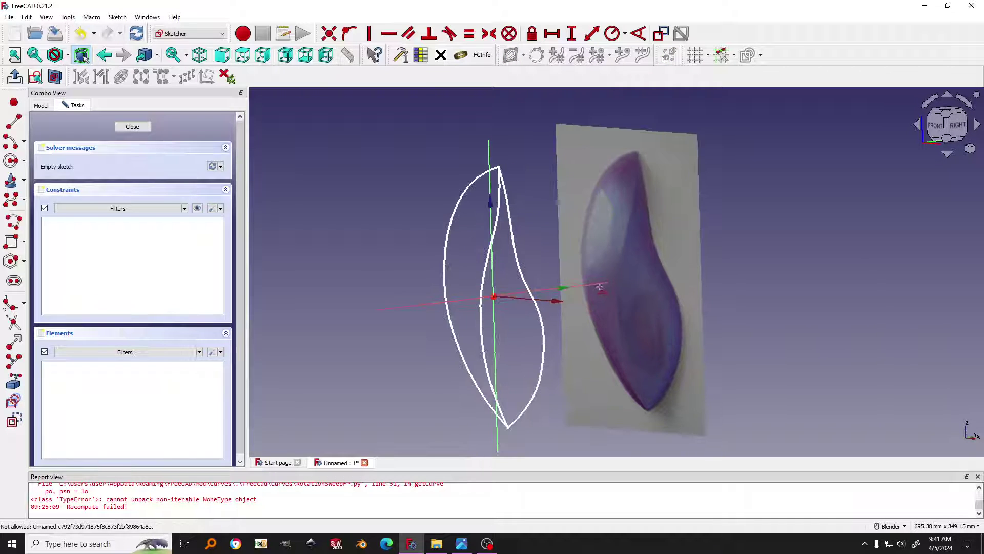
{"action": "left_click", "coordinate": [501, 215]}
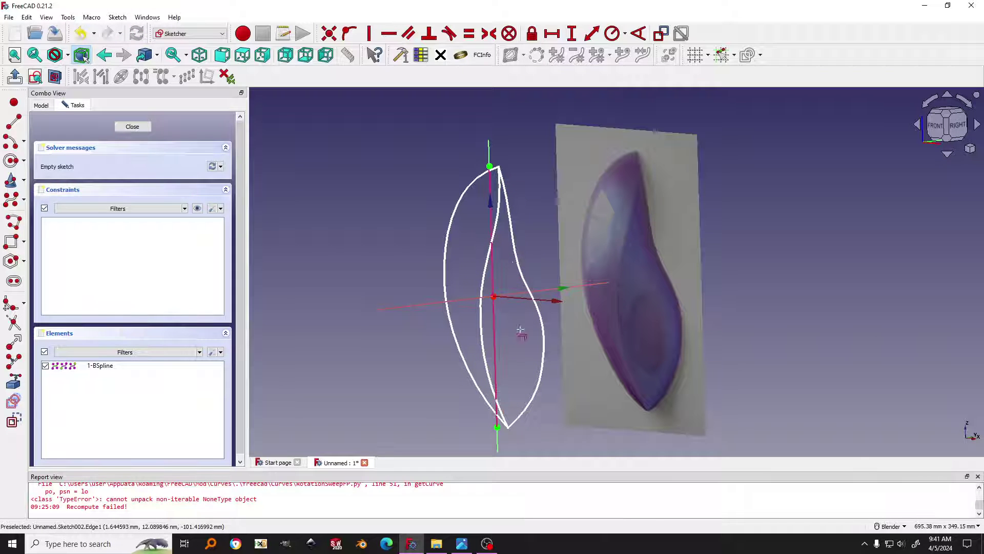
{"action": "middle_click_drag", "start_coordinate": [499, 296], "coordinate": [479, 285]}
{"action": "left_click", "coordinate": [950, 126]}
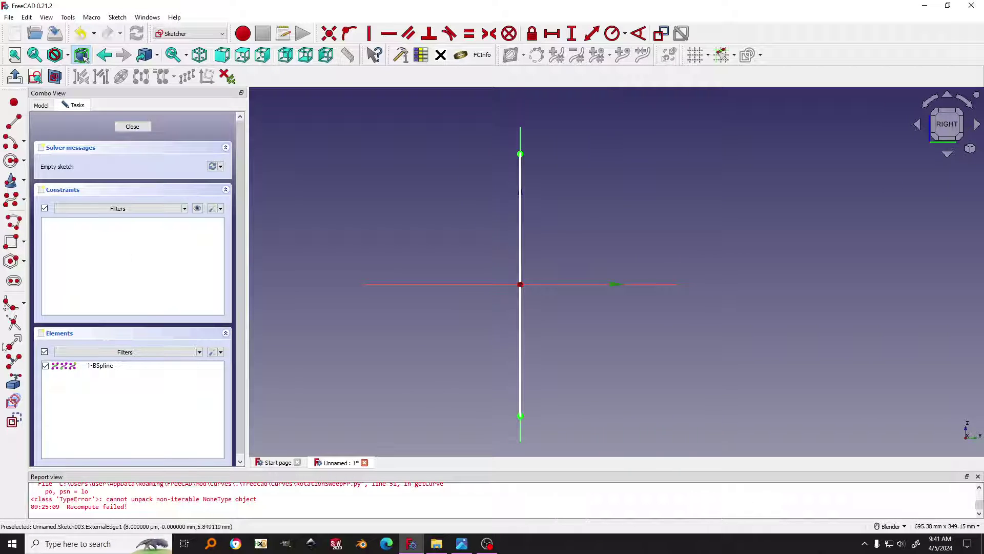
- Draw a four-pole B-spline from the axis top, bulging left, down to the axis bottom
{"action": "left_click", "coordinate": [12, 200]}
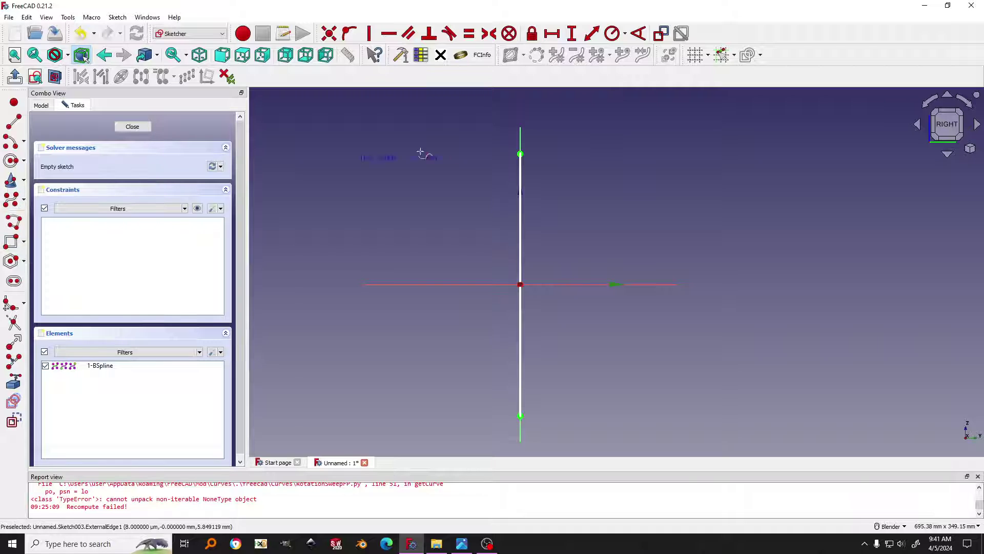
{"action": "left_click", "coordinate": [521, 154]}
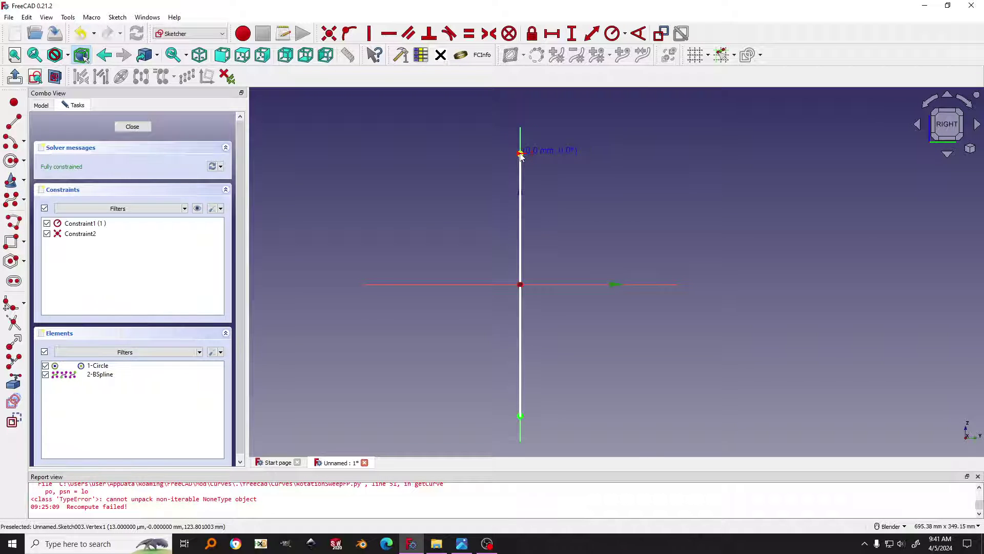
{"action": "left_click", "coordinate": [466, 203]}
{"action": "left_click", "coordinate": [462, 354]}
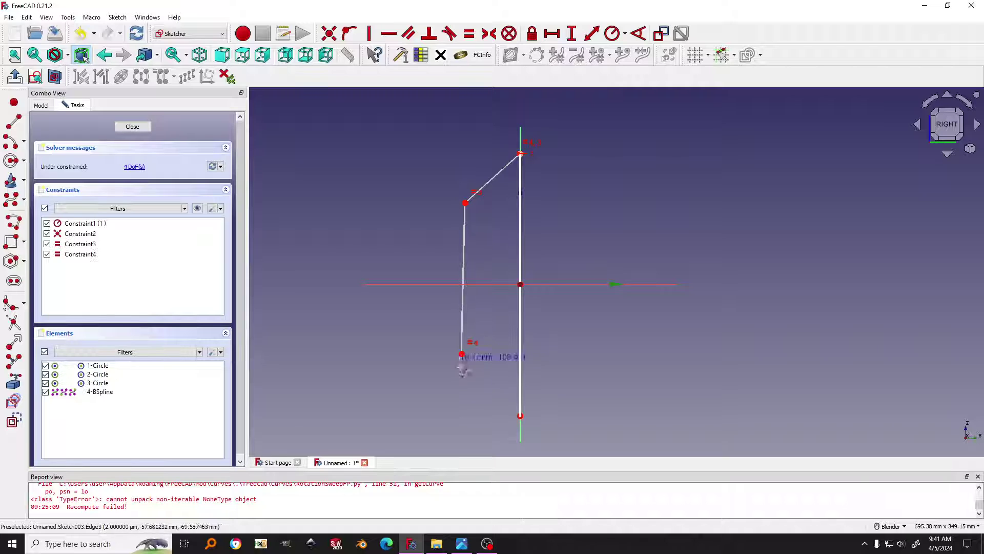
{"action": "left_click", "coordinate": [520, 415]}
{"action": "right_click", "coordinate": [655, 379]}
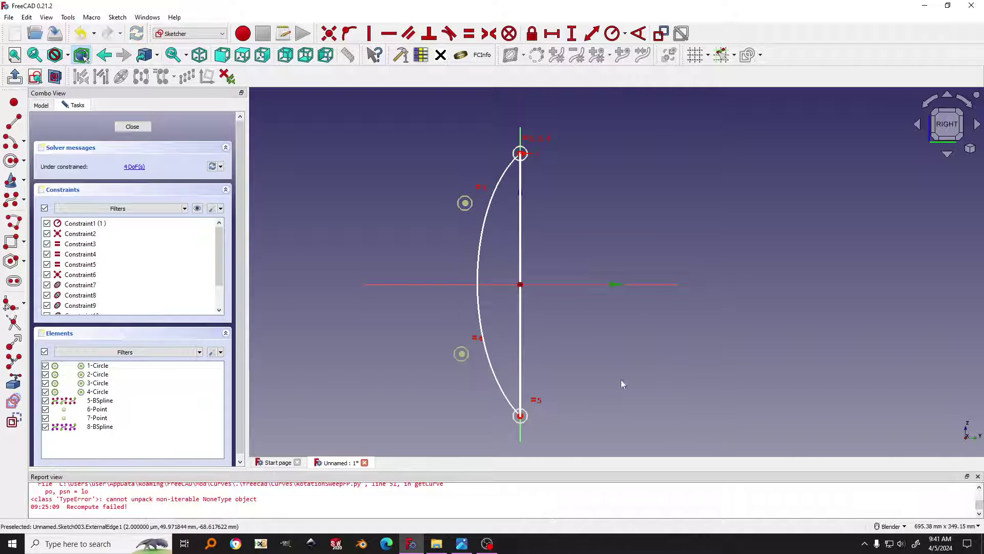
- Pull the B-spline's control points left to widen the arc, then close the sketch as Sketch003
{"action": "left_click_drag", "start_coordinate": [461, 355], "coordinate": [451, 358]}
{"action": "left_click_drag", "start_coordinate": [465, 204], "coordinate": [452, 199]}
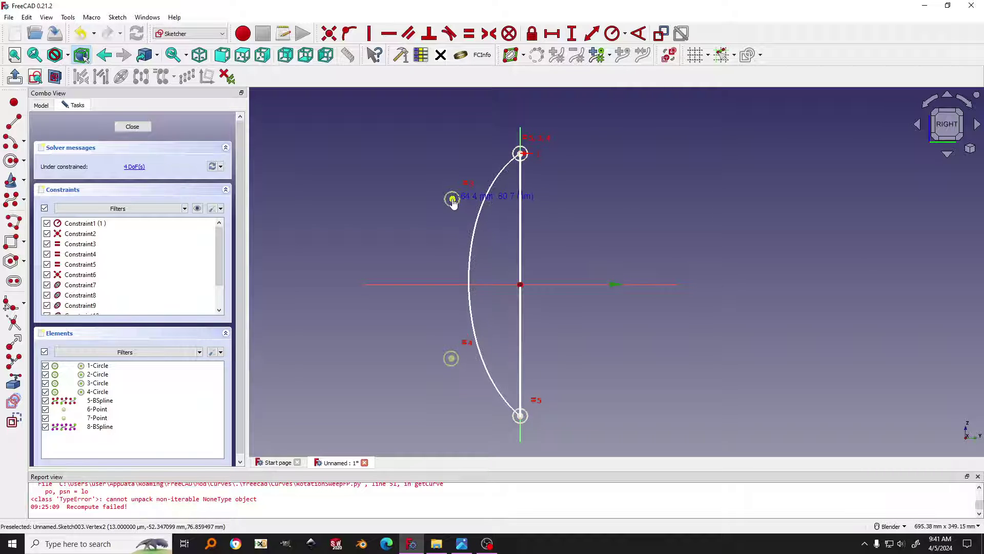
{"action": "left_click_drag", "start_coordinate": [452, 358], "coordinate": [449, 364]}
{"action": "middle_click_drag", "start_coordinate": [541, 252], "coordinate": [541, 272], "text": "shift"}
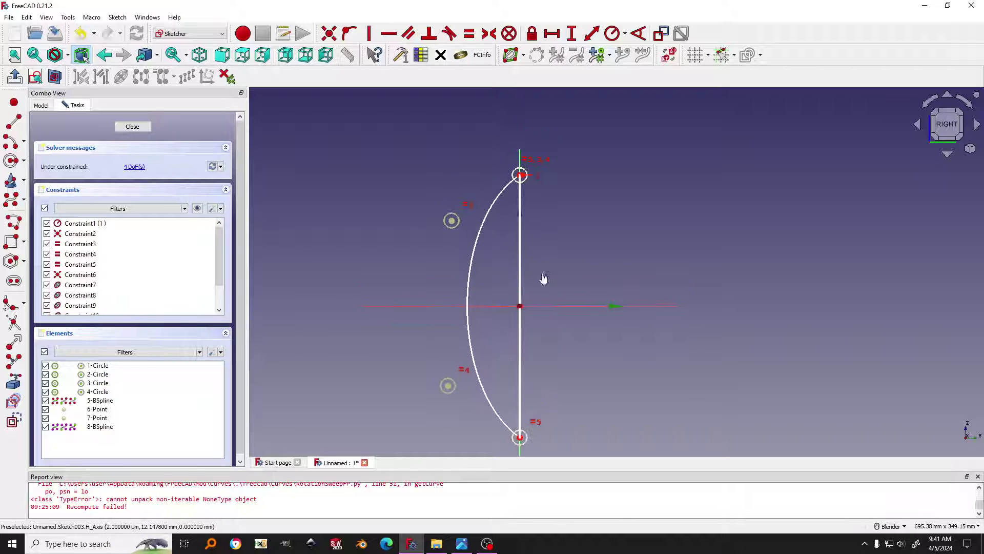
{"action": "left_click_drag", "start_coordinate": [448, 385], "coordinate": [444, 381]}
{"action": "left_click", "coordinate": [132, 126]}
{"action": "mouse_move", "coordinate": [585, 233]}
{"action": "middle_mouse_down"}
{"action": "mouse_move", "coordinate": [606, 242]}
{"action": "mouse_move", "coordinate": [657, 314]}
{"action": "middle_mouse_up"}
{"action": "left_click", "coordinate": [738, 274]}
{"action": "mouse_move", "coordinate": [692, 281]}
{"action": "middle_mouse_down"}
{"action": "mouse_move", "coordinate": [724, 291]}
{"action": "mouse_move", "coordinate": [622, 268]}
{"action": "middle_mouse_up"}
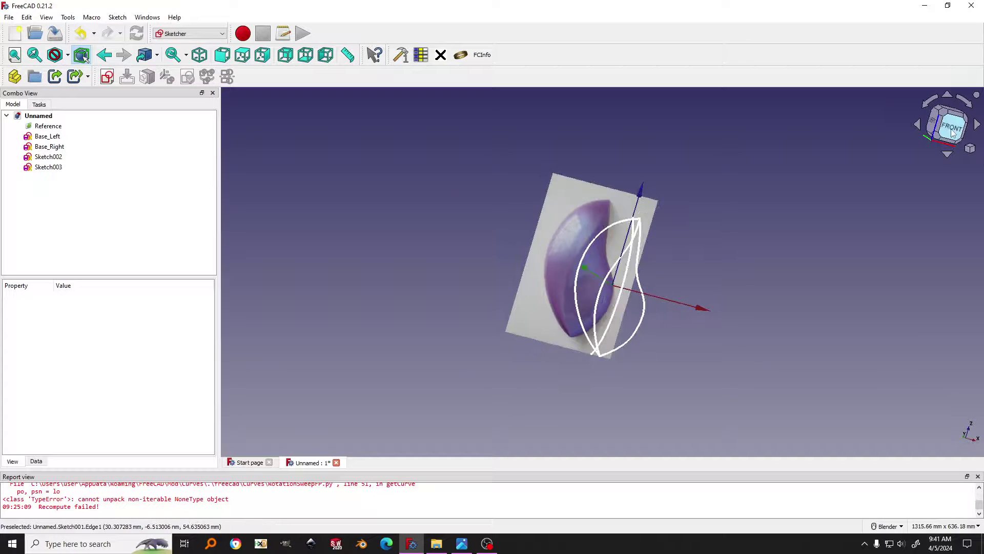
- Face the front view, recentre the reference image, and switch to the Curves workbench
{"action": "left_click", "coordinate": [953, 133]}
{"action": "scroll", "coordinate": [769, 225], "scroll_direction": "up", "scroll_amount": 3}
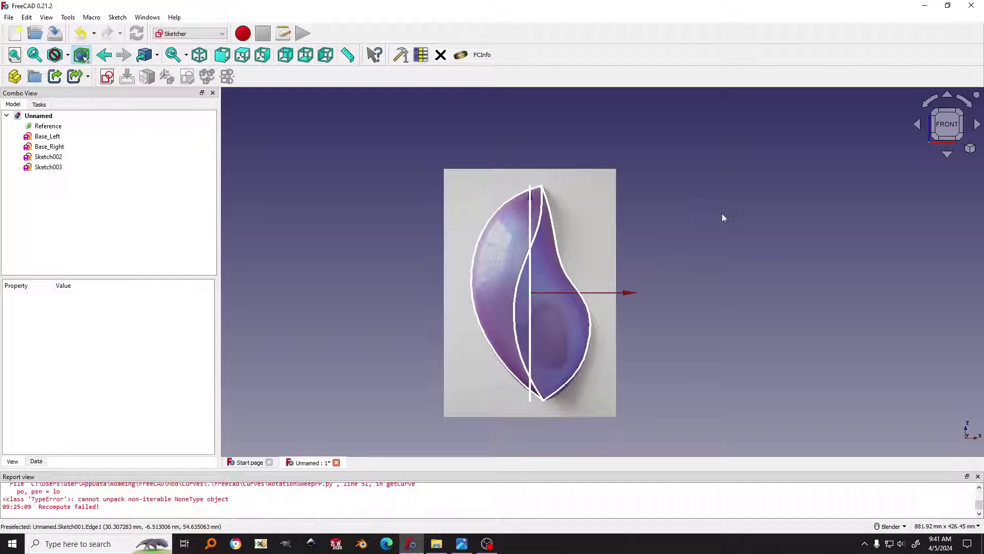
{"action": "middle_click_drag", "start_coordinate": [712, 217], "coordinate": [708, 224], "text": "shift"}
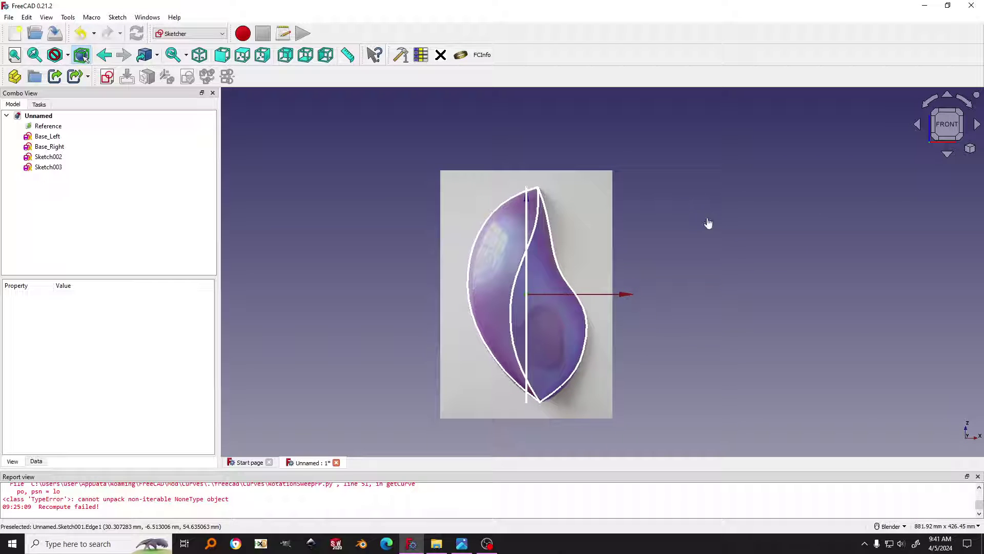
{"action": "left_click", "coordinate": [202, 35]}
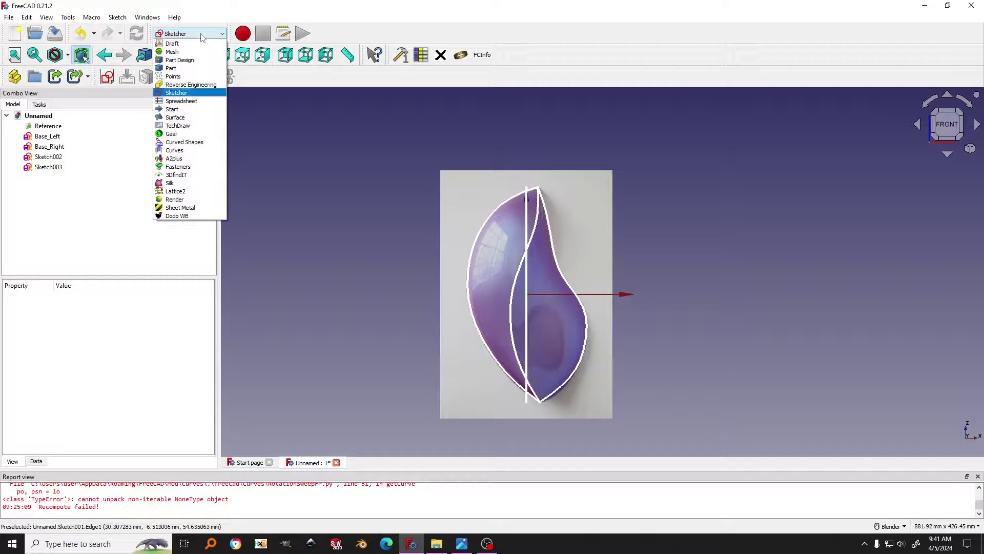
{"action": "left_click", "coordinate": [192, 145]}
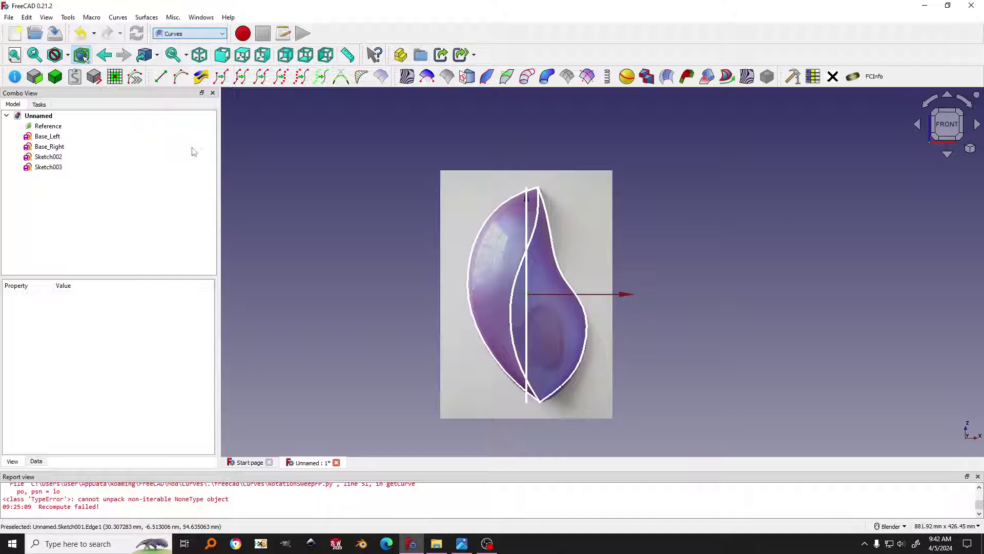
{"action": "middle_click_drag", "start_coordinate": [584, 215], "coordinate": [573, 218], "text": "shift"}
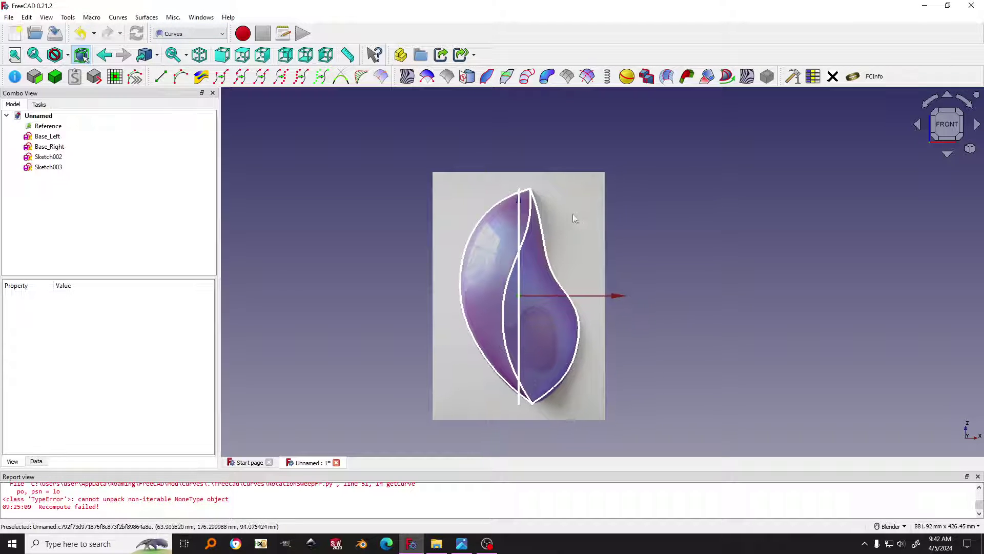
{"action": "left_click", "coordinate": [69, 18]}
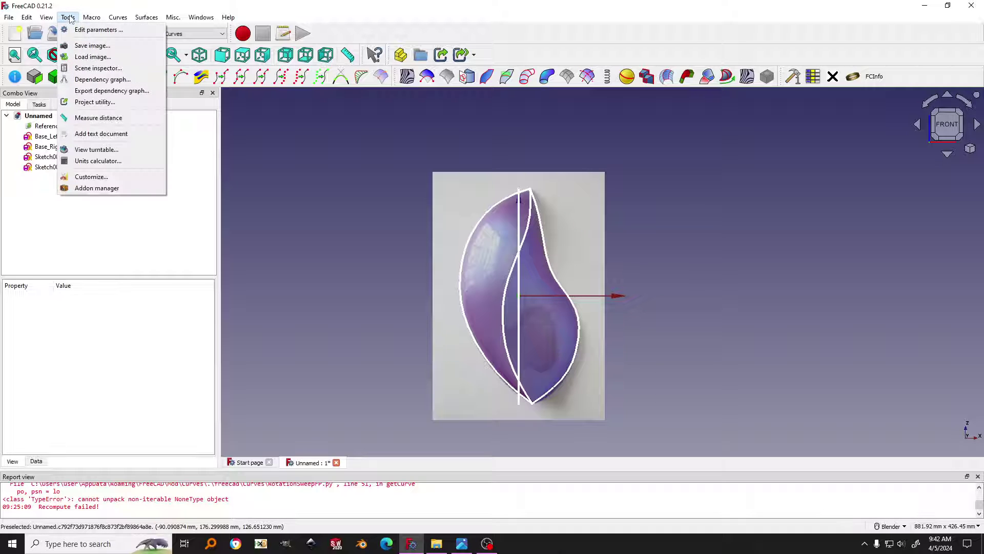
- In the Addon Manager, filter workbenches by 'curve', check the Curves workbench details, then close it
{"action": "left_click", "coordinate": [110, 187]}
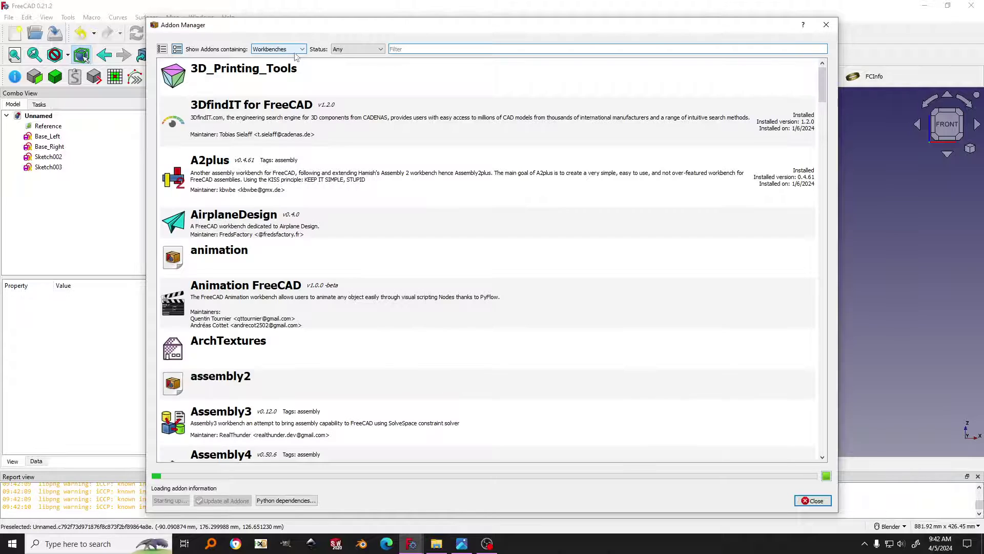
{"action": "left_click", "coordinate": [296, 50]}
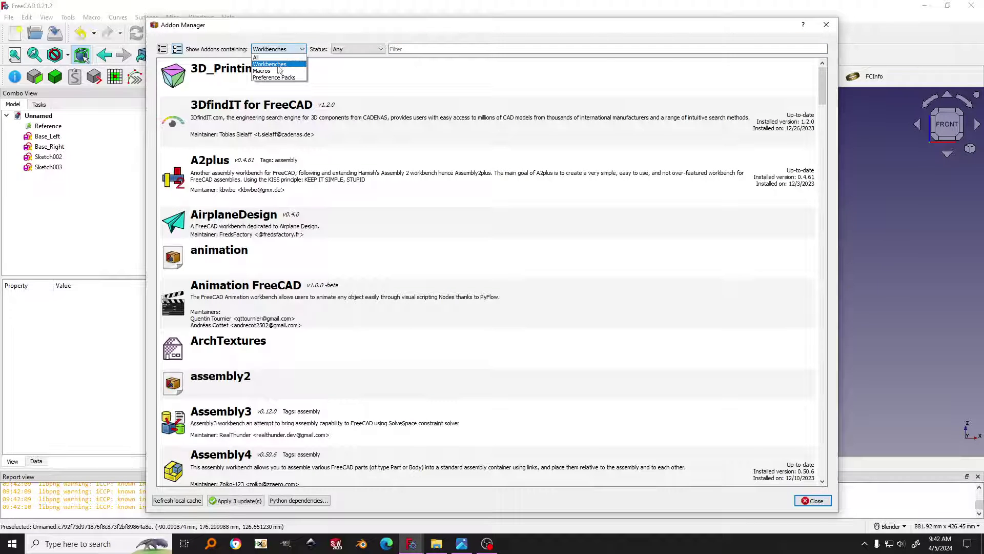
{"action": "left_click", "coordinate": [281, 66]}
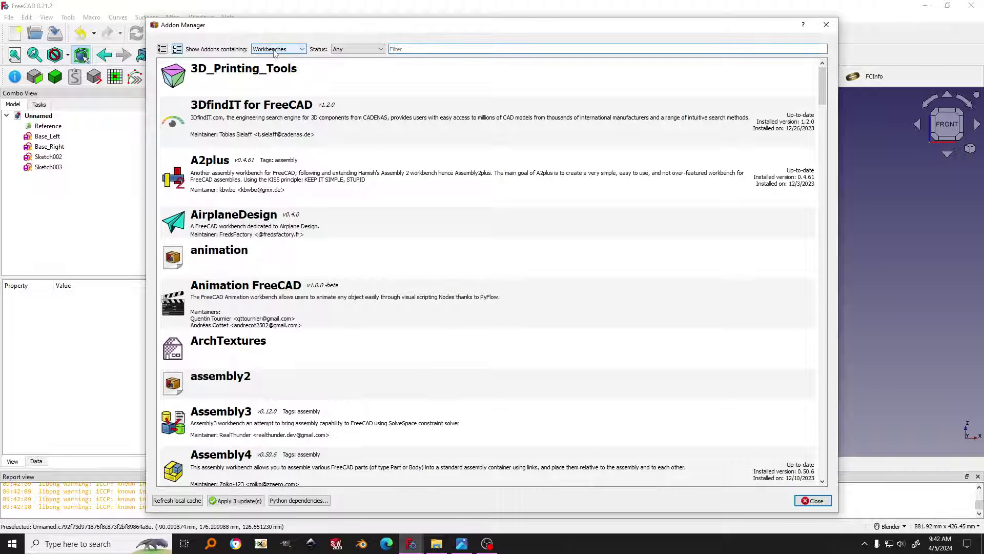
{"action": "left_click", "coordinate": [403, 52]}
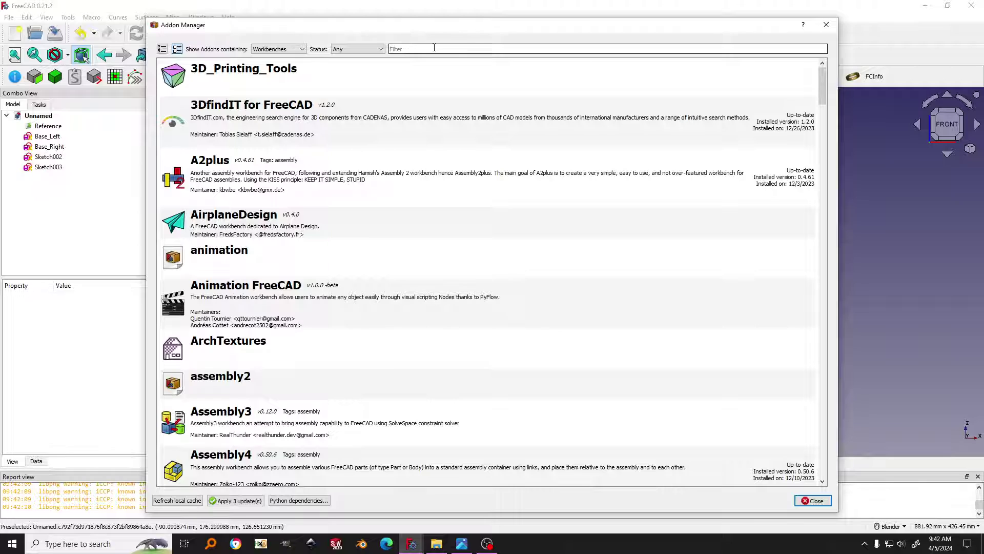
{"action": "type", "text": "curve"}
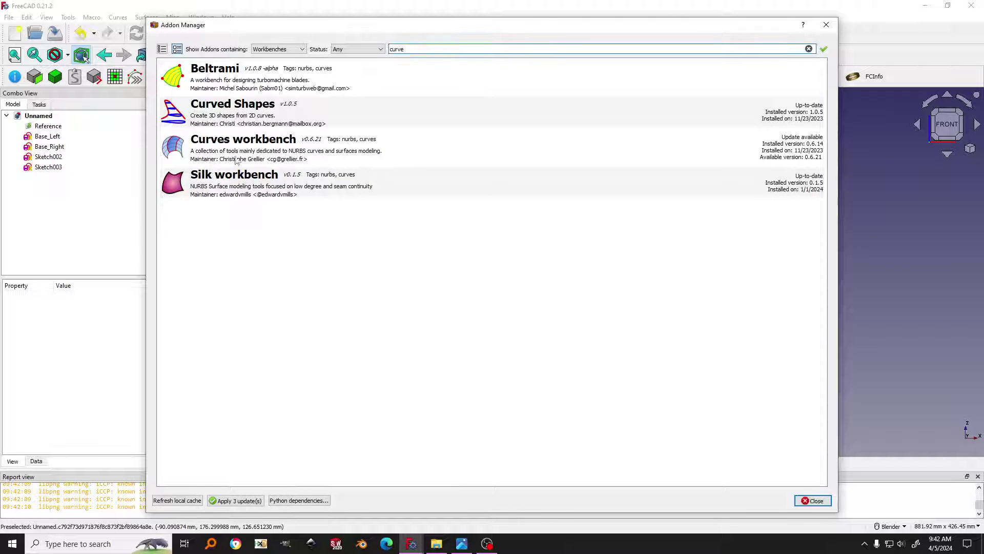
{"action": "left_click", "coordinate": [257, 145]}
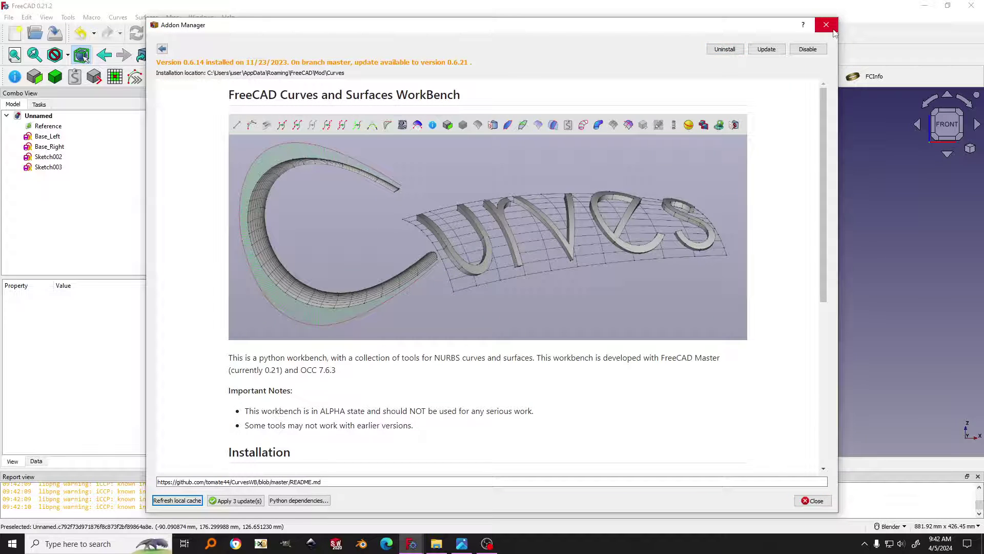
{"action": "left_click", "coordinate": [826, 24]}
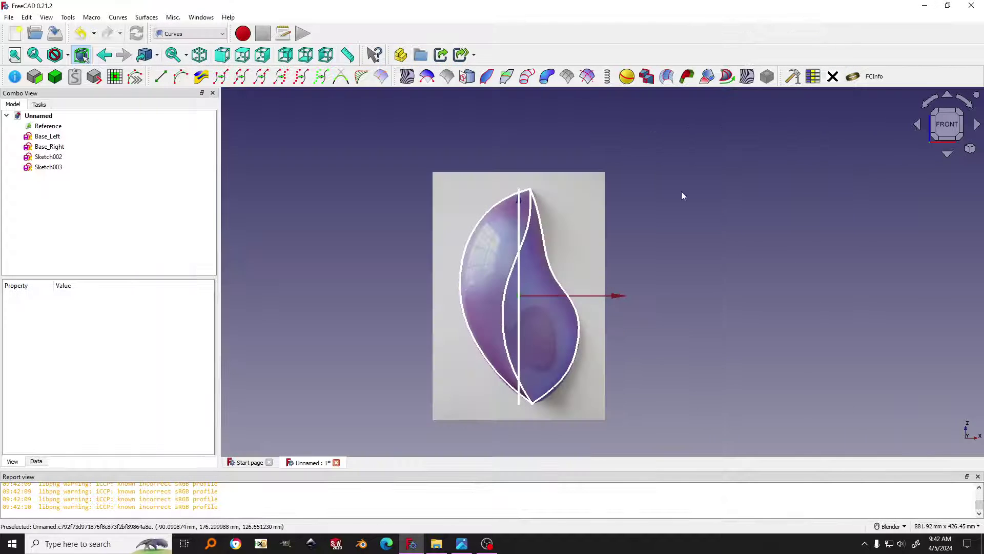
- Select Sketch002 and Sketch003 in the tree and build a Mixed_curve from them
{"action": "scroll", "coordinate": [630, 229], "scroll_direction": "up", "scroll_amount": 2}
{"action": "middle_click_drag", "start_coordinate": [561, 227], "coordinate": [564, 219], "text": "shift"}
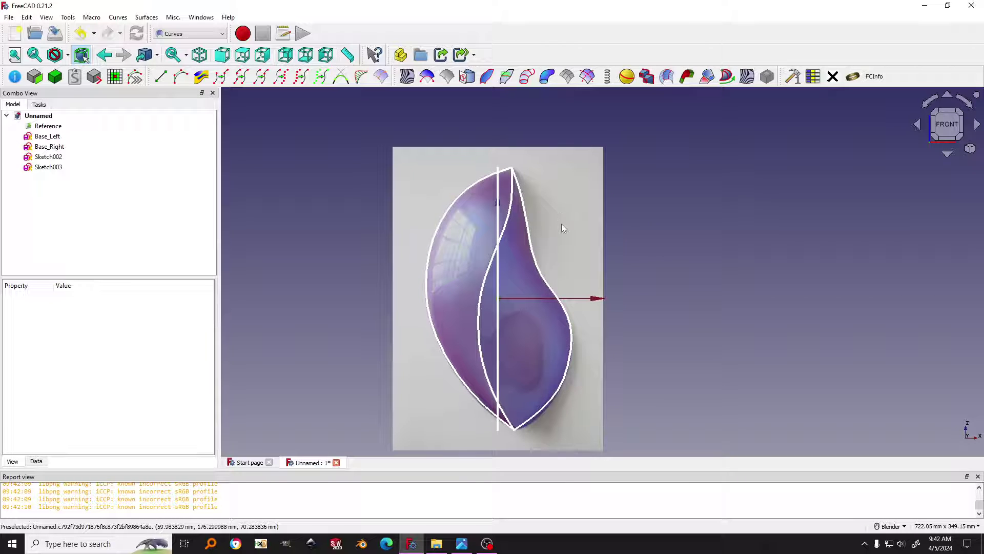
{"action": "middle_click_drag", "start_coordinate": [641, 236], "coordinate": [628, 237], "text": "shift"}
{"action": "middle_click_drag", "start_coordinate": [568, 253], "coordinate": [567, 267], "text": "shift"}
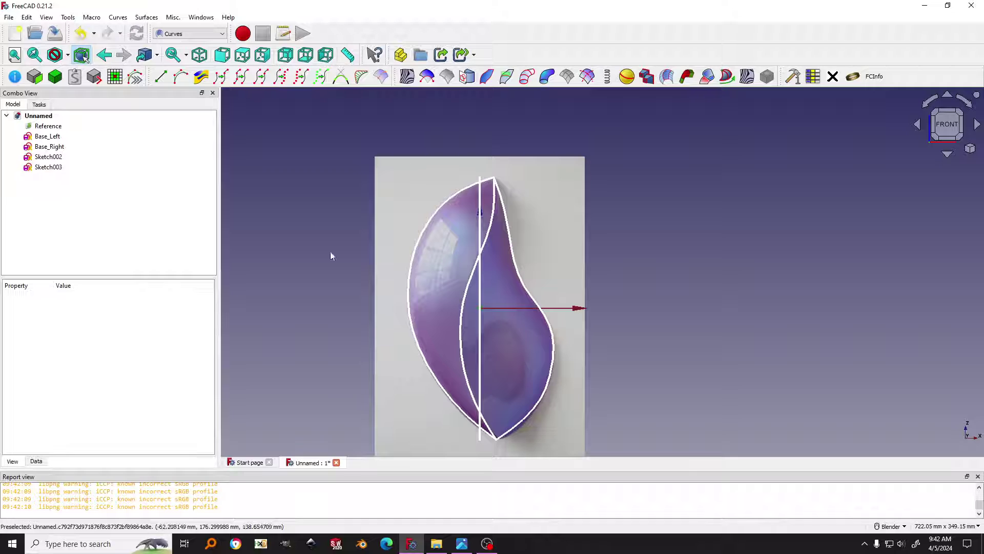
{"action": "middle_click_drag", "start_coordinate": [626, 258], "coordinate": [628, 249], "text": "shift"}
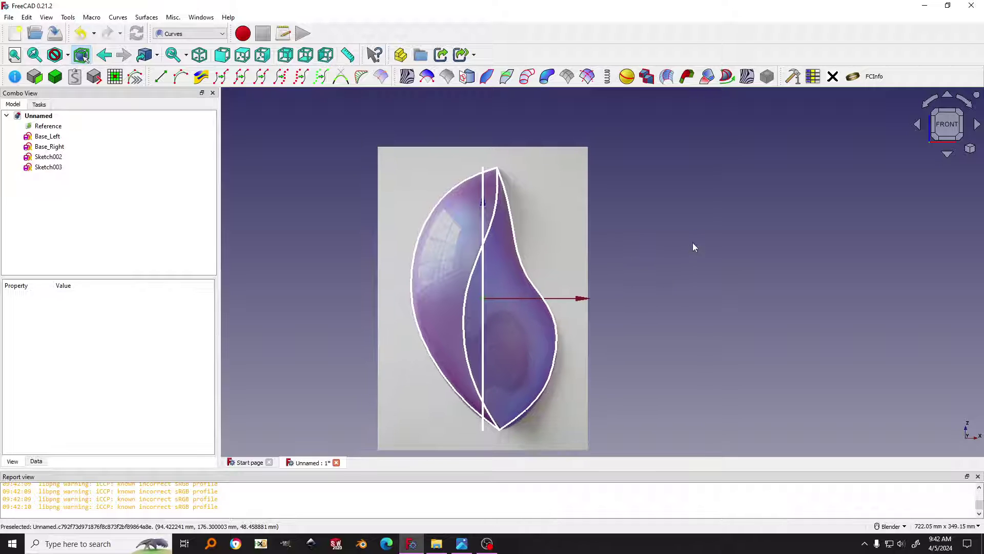
{"action": "middle_click_drag", "start_coordinate": [557, 267], "coordinate": [579, 263], "text": "shift"}
{"action": "middle_click_drag", "start_coordinate": [342, 218], "coordinate": [322, 231], "text": "shift"}
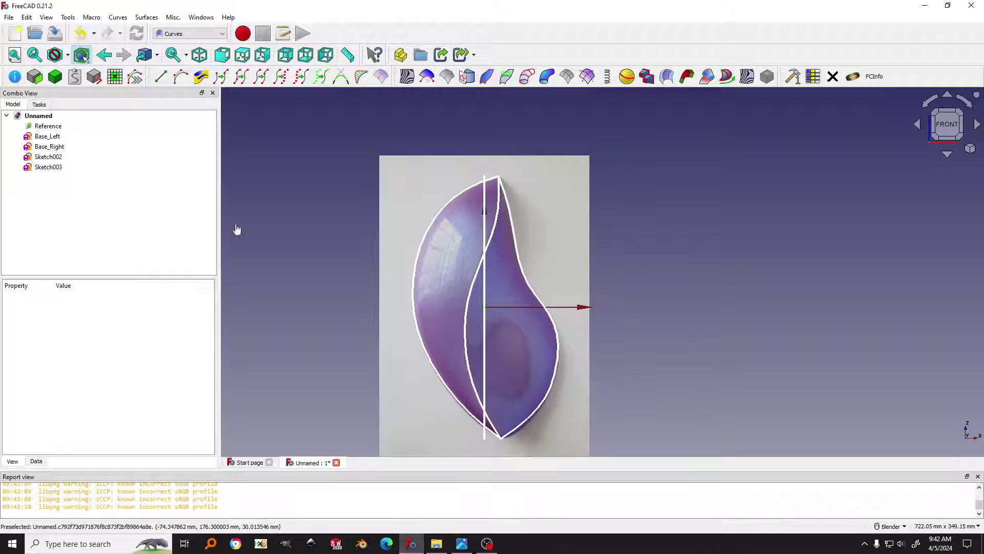
{"action": "left_click", "coordinate": [48, 160]}
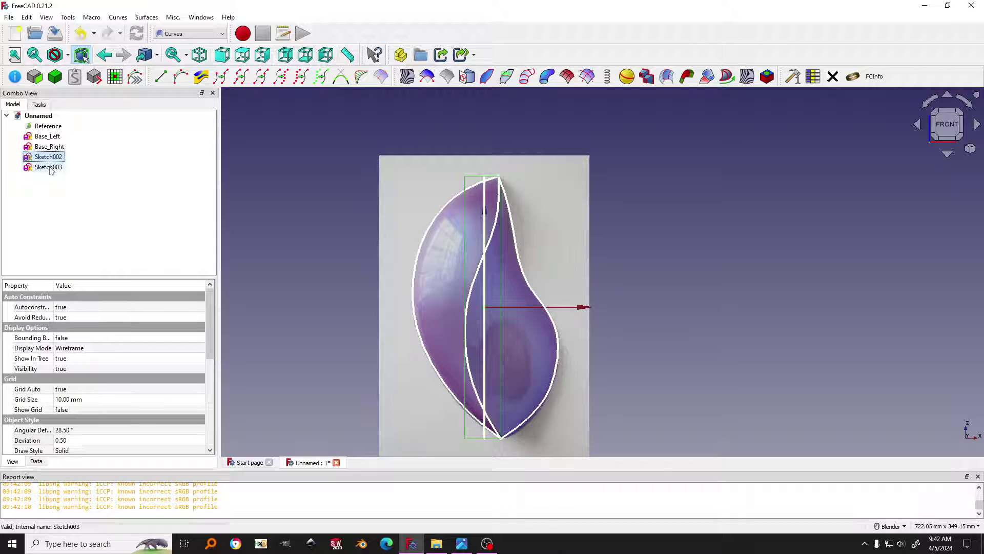
{"action": "left_click", "coordinate": [49, 168], "text": "ctrl"}
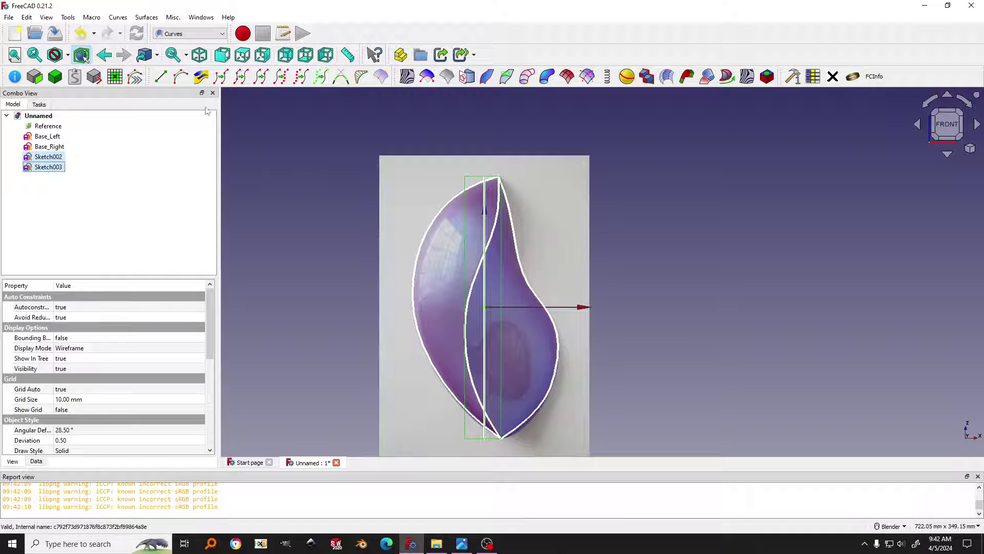
{"action": "left_click", "coordinate": [201, 76]}
{"action": "mouse_move", "coordinate": [555, 279]}
{"action": "middle_mouse_down"}
{"action": "mouse_move", "coordinate": [493, 337]}
{"action": "mouse_move", "coordinate": [632, 285]}
{"action": "mouse_move", "coordinate": [478, 282]}
{"action": "mouse_move", "coordinate": [309, 312]}
{"action": "mouse_move", "coordinate": [472, 277]}
{"action": "middle_mouse_up"}
- Edit Sketch002 and drag a control point left to reshape the ridge curve
{"action": "left_click", "coordinate": [16, 157]}
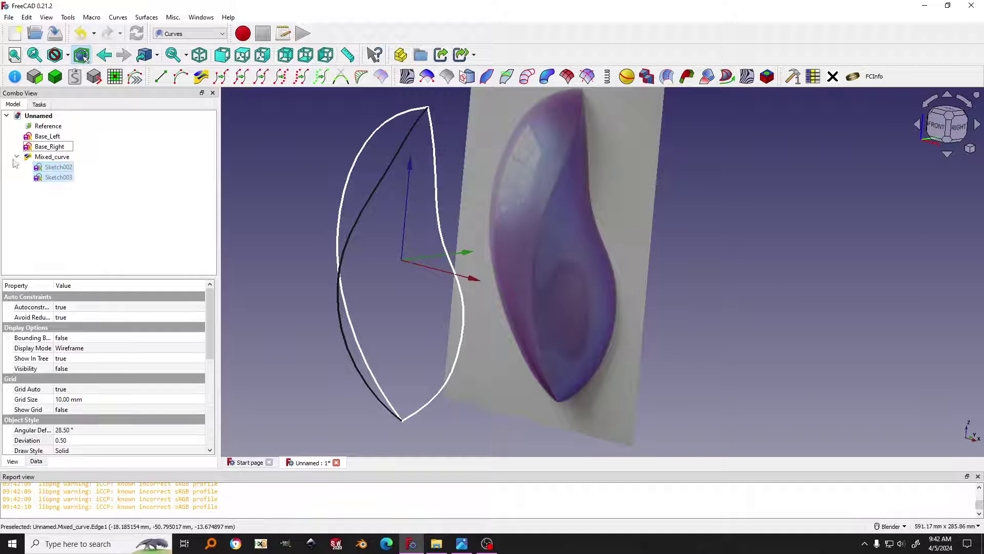
{"action": "left_click", "coordinate": [56, 177]}
{"action": "middle_click_drag", "start_coordinate": [265, 217], "coordinate": [514, 281]}
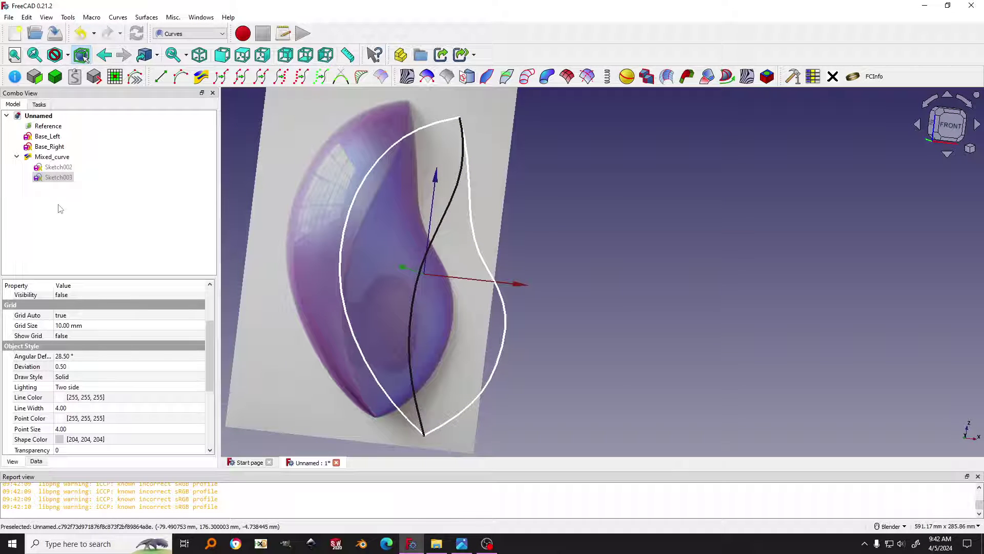
{"action": "scroll", "coordinate": [385, 226], "scroll_direction": "up", "scroll_amount": 1}
{"action": "middle_click_drag", "start_coordinate": [494, 242], "coordinate": [466, 246]}
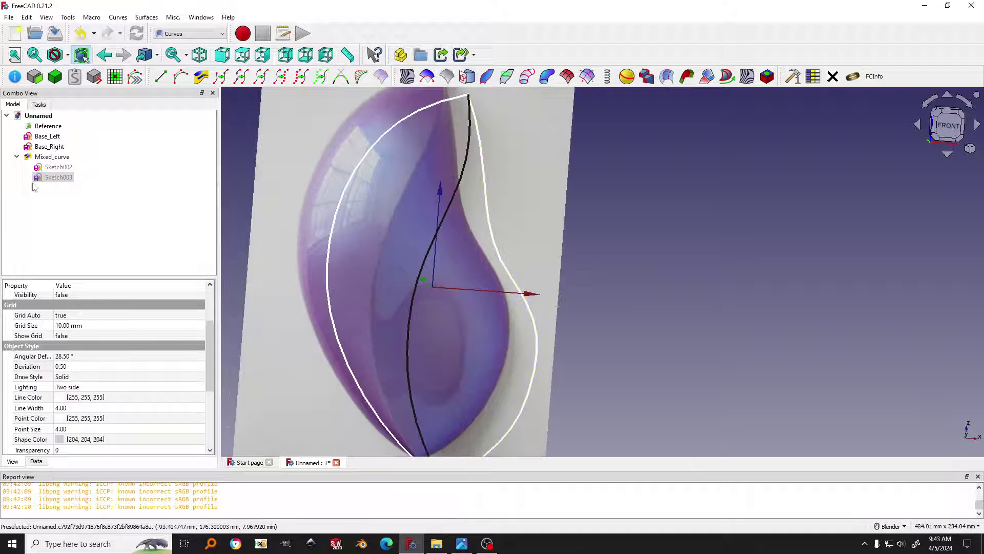
{"action": "left_click", "coordinate": [55, 167]}
{"action": "double_click", "coordinate": [57, 169]}
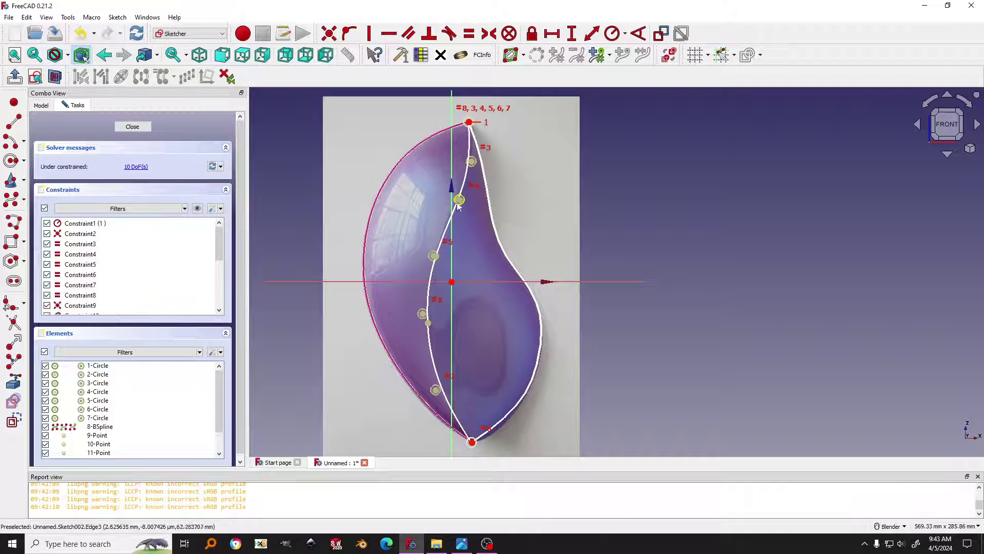
{"action": "left_click_drag", "start_coordinate": [433, 258], "coordinate": [348, 248]}
{"action": "left_click", "coordinate": [132, 127]}
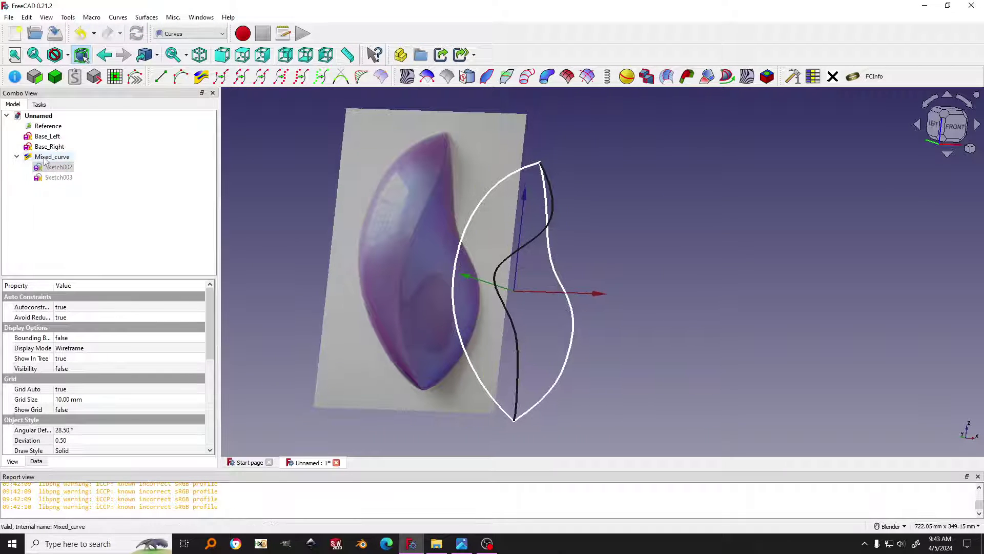
- Re-edit Sketch002, pull the control point back right to refine the curve, and return to front view
{"action": "mouse_move", "coordinate": [554, 282]}
{"action": "middle_mouse_down"}
{"action": "mouse_move", "coordinate": [692, 285]}
{"action": "mouse_move", "coordinate": [551, 267]}
{"action": "middle_mouse_up"}
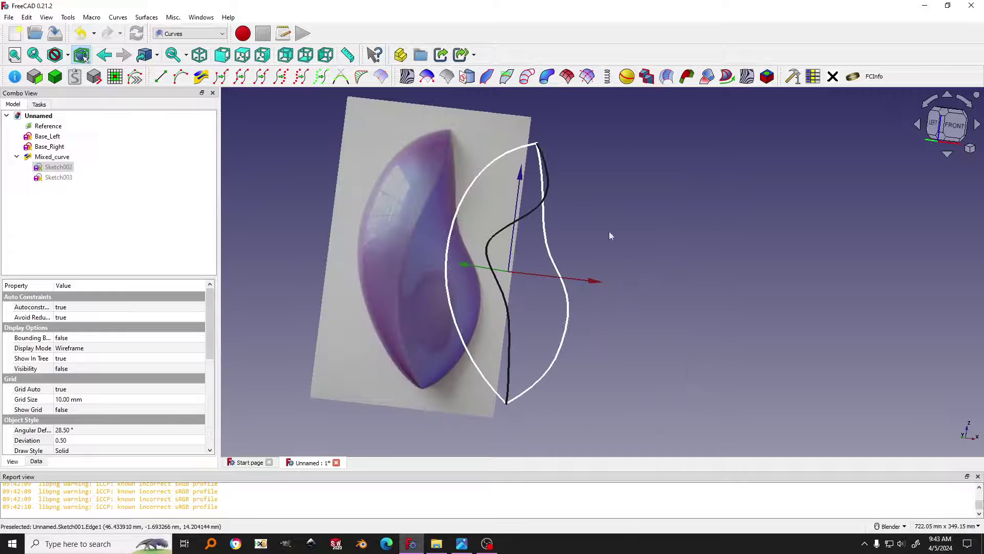
{"action": "left_click", "coordinate": [953, 141]}
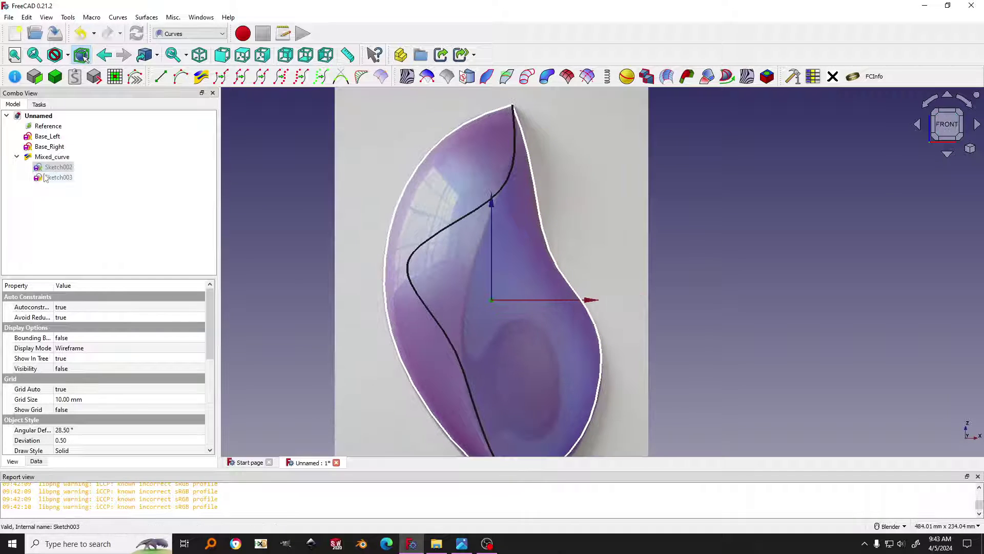
{"action": "double_click", "coordinate": [53, 168]}
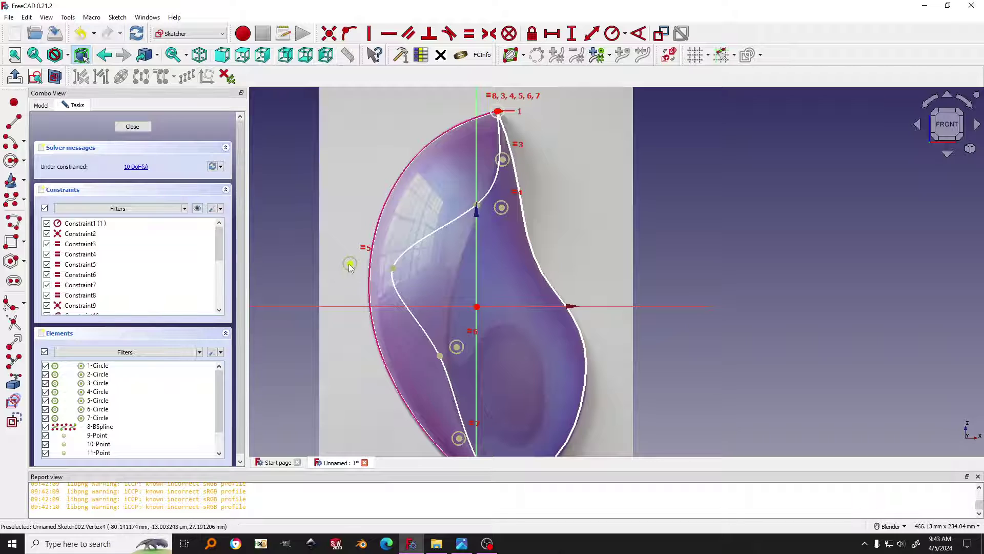
{"action": "left_click_drag", "start_coordinate": [370, 268], "coordinate": [451, 273]}
{"action": "left_click", "coordinate": [132, 126]}
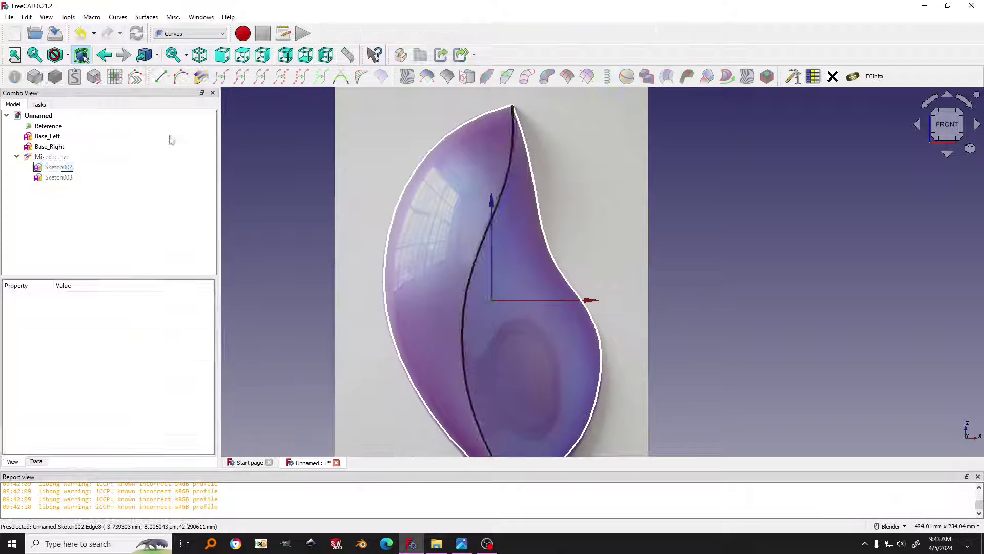
{"action": "scroll", "coordinate": [485, 243], "scroll_direction": "down", "scroll_amount": 3}
{"action": "mouse_move", "coordinate": [487, 242]}
{"action": "middle_mouse_down"}
{"action": "mouse_move", "coordinate": [584, 257]}
{"action": "mouse_move", "coordinate": [461, 255]}
{"action": "mouse_move", "coordinate": [474, 251]}
{"action": "middle_mouse_up"}
{"action": "left_click", "coordinate": [638, 265]}
{"action": "mouse_move", "coordinate": [548, 286]}
{"action": "middle_mouse_down"}
{"action": "mouse_move", "coordinate": [562, 248]}
{"action": "mouse_move", "coordinate": [485, 229]}
{"action": "mouse_move", "coordinate": [639, 287]}
{"action": "mouse_move", "coordinate": [590, 287]}
{"action": "middle_mouse_up"}
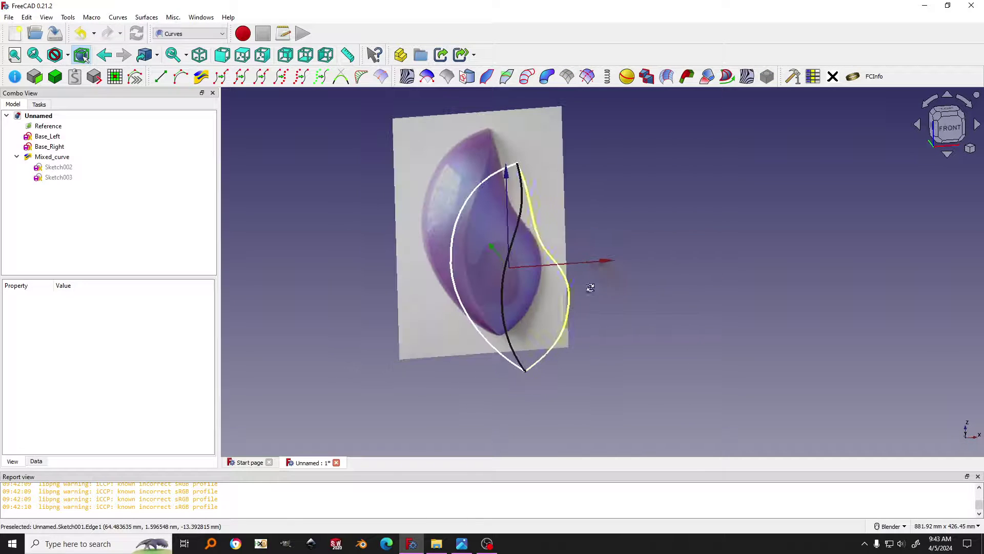
{"action": "left_click", "coordinate": [933, 128]}
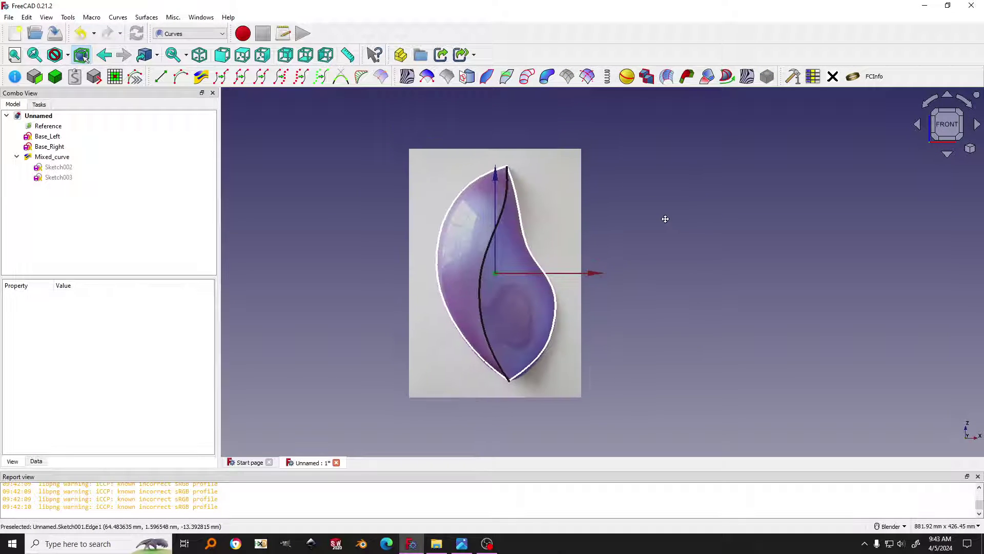
{"action": "left_click", "coordinate": [190, 34]}
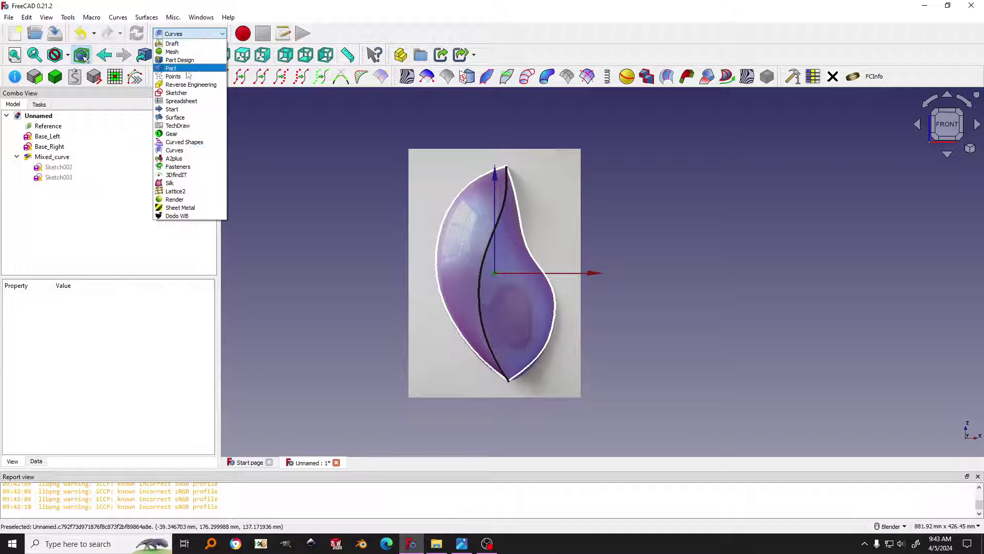
- In the Part workbench, rename Mixed_curve to Base_Middle, collapse it, and open the Loft tool
{"action": "left_click", "coordinate": [180, 73]}
{"action": "mouse_move", "coordinate": [572, 195]}
{"action": "middle_mouse_down", "text": "shift"}
{"action": "mouse_move", "coordinate": [558, 197]}
{"action": "mouse_move", "coordinate": [556, 223]}
{"action": "middle_mouse_up", "text": "shift"}
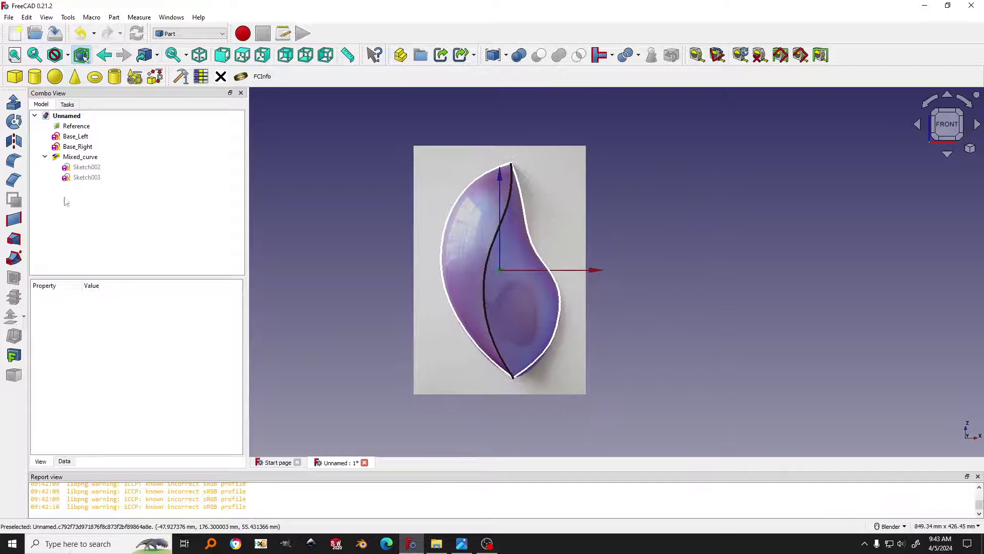
{"action": "left_click", "coordinate": [78, 157]}
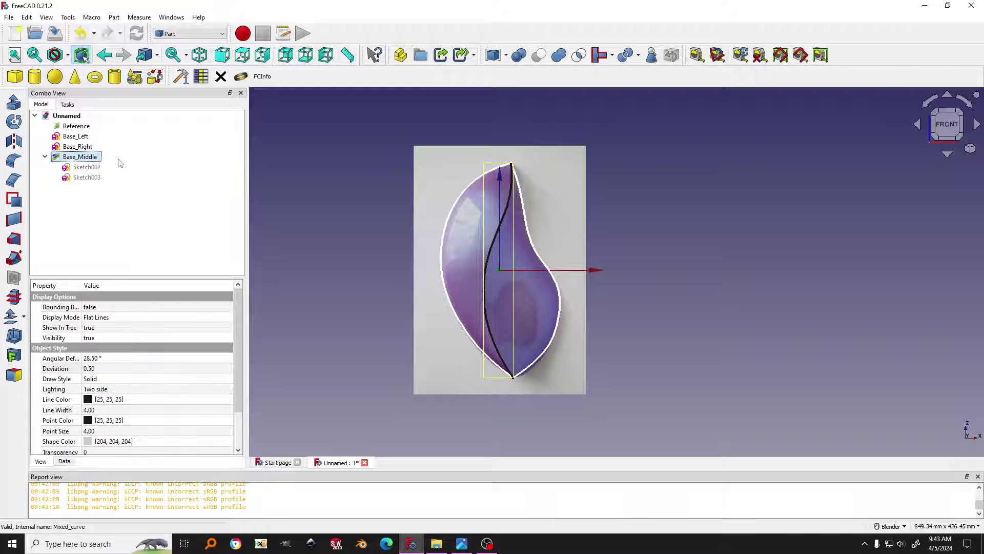
{"action": "left_click", "coordinate": [705, 187]}
{"action": "left_click", "coordinate": [46, 156]}
{"action": "middle_click_drag", "start_coordinate": [411, 181], "coordinate": [388, 187], "text": "shift"}
{"action": "middle_click_drag", "start_coordinate": [553, 229], "coordinate": [568, 211], "text": "shift"}
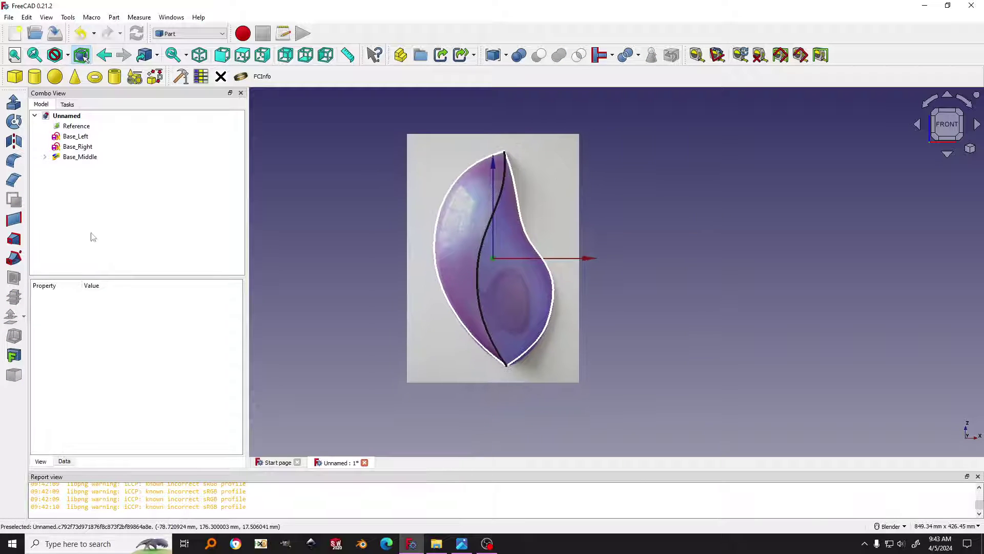
{"action": "left_click", "coordinate": [19, 243]}
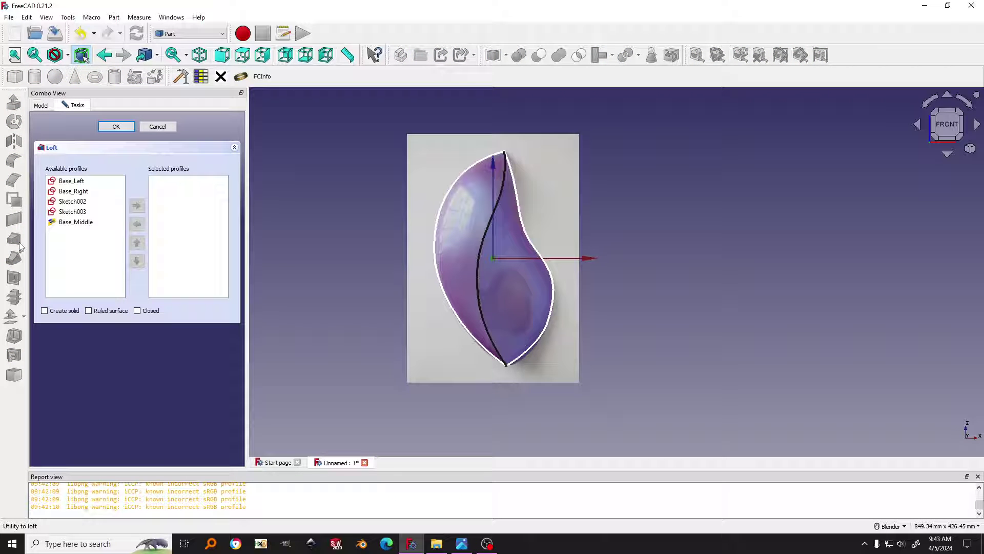
- Loft through Base_Left, Base_Middle and Base_Right in that order
{"action": "left_click", "coordinate": [85, 182]}
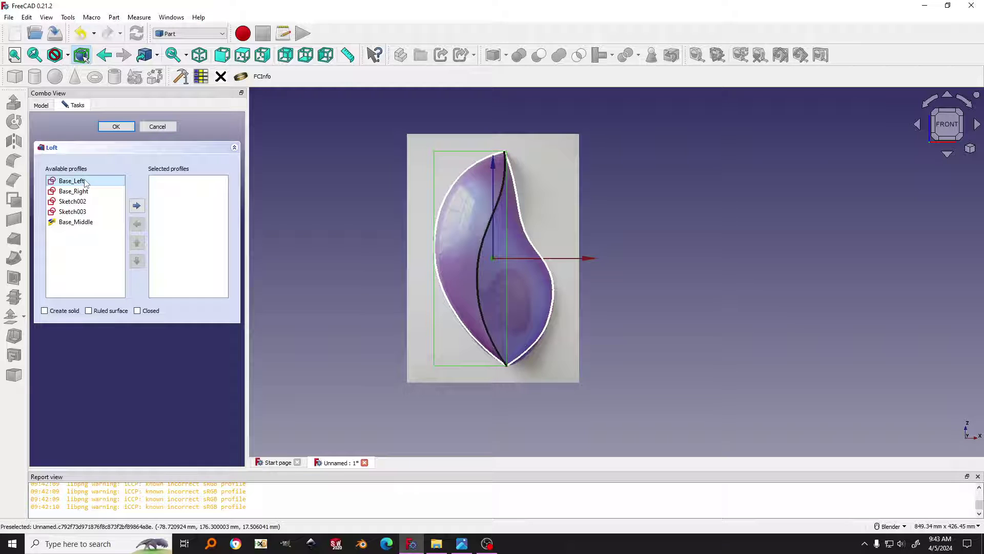
{"action": "left_click", "coordinate": [137, 207]}
{"action": "left_click", "coordinate": [82, 212]}
{"action": "left_click", "coordinate": [137, 207]}
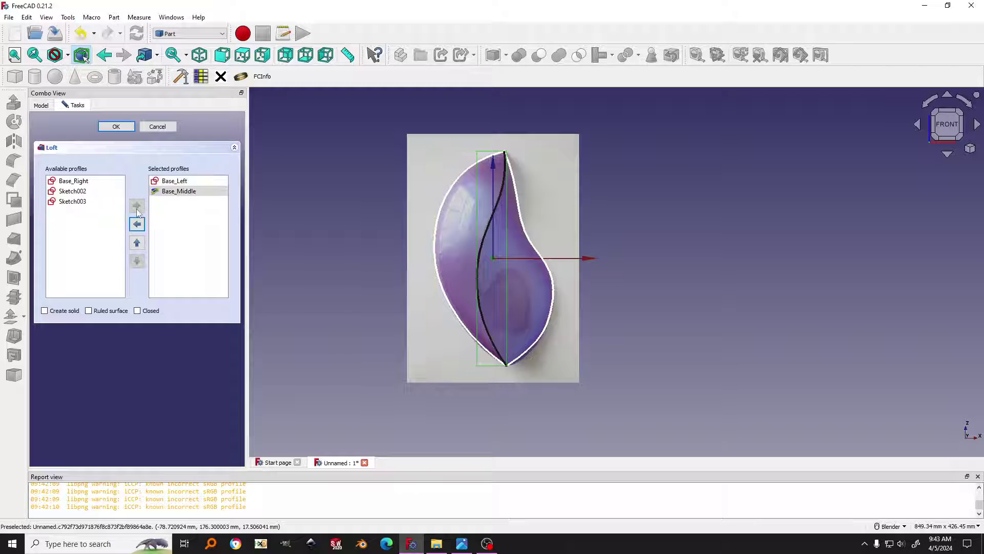
{"action": "left_click", "coordinate": [75, 181]}
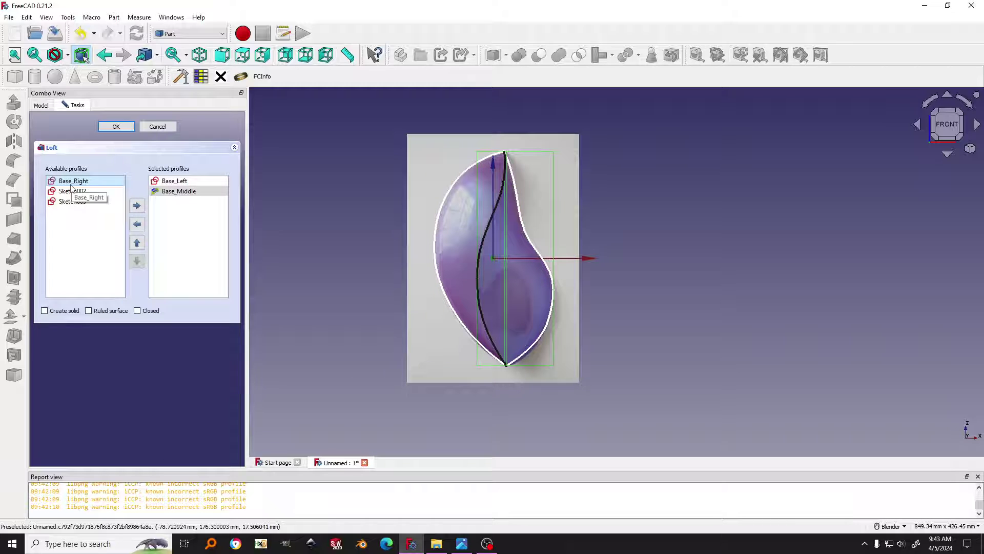
{"action": "left_click", "coordinate": [137, 206]}
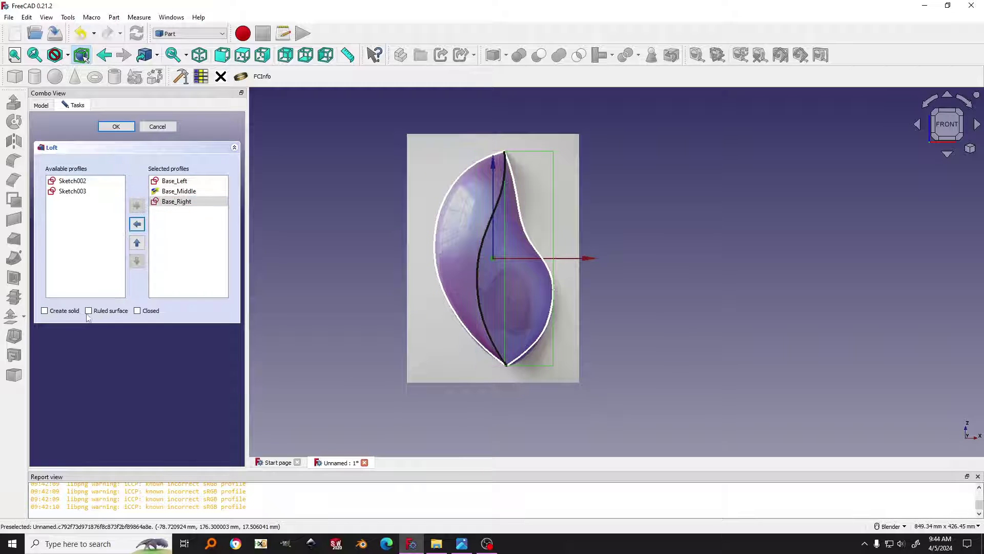
{"action": "left_click", "coordinate": [117, 126]}
{"action": "middle_click_drag", "start_coordinate": [666, 247], "coordinate": [619, 228]}
{"action": "scroll", "coordinate": [593, 218], "scroll_direction": "up", "scroll_amount": 2}
- Set the Loft's Ruled property to true
{"action": "middle_click_drag", "start_coordinate": [490, 205], "coordinate": [522, 219]}
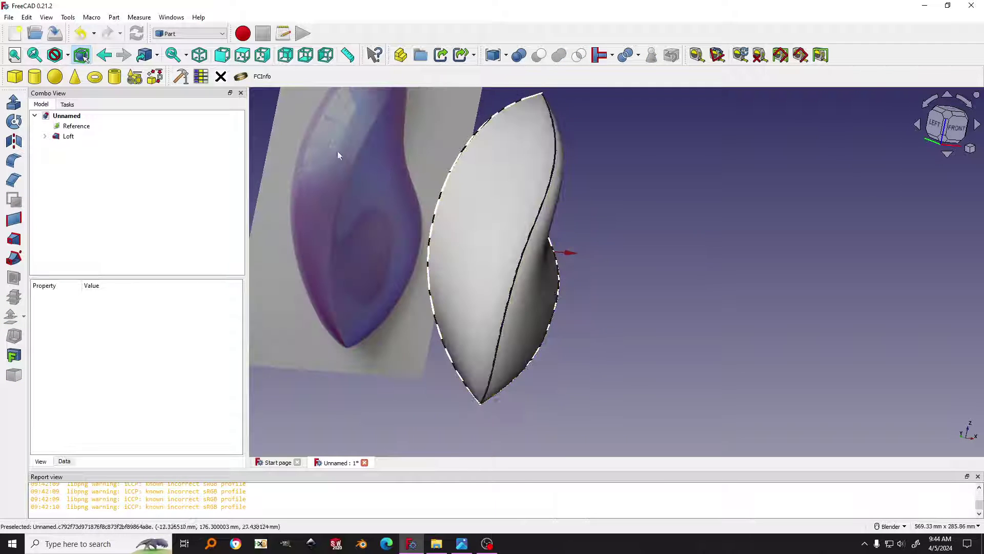
{"action": "scroll", "coordinate": [362, 151], "scroll_direction": "down", "scroll_amount": 3}
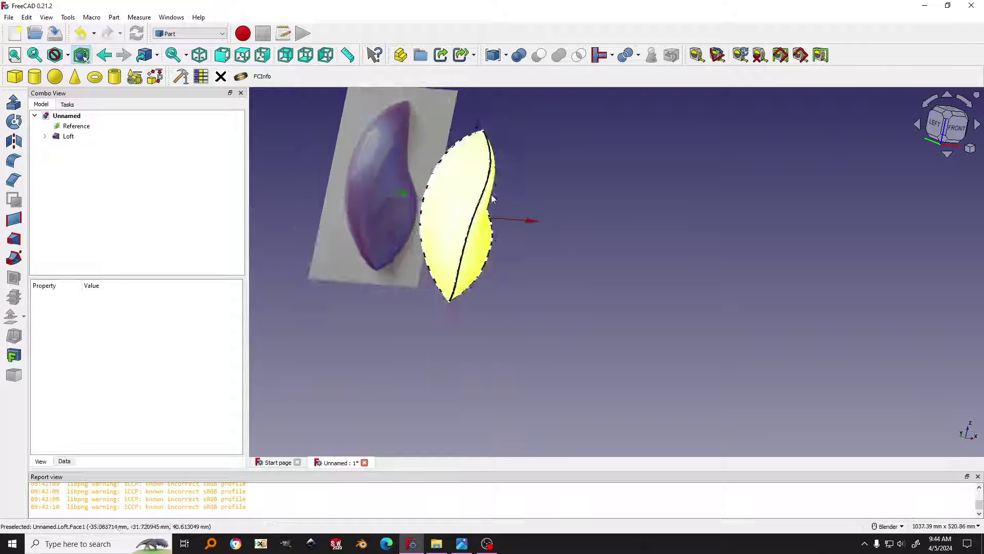
{"action": "left_click", "coordinate": [71, 137]}
{"action": "scroll", "coordinate": [154, 385], "scroll_direction": "down", "scroll_amount": 2}
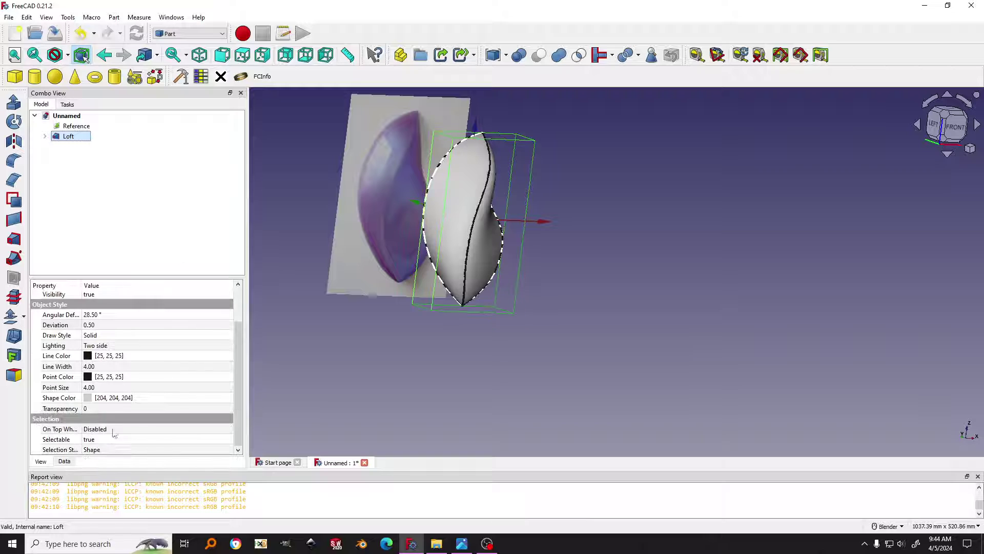
{"action": "left_click", "coordinate": [65, 461]}
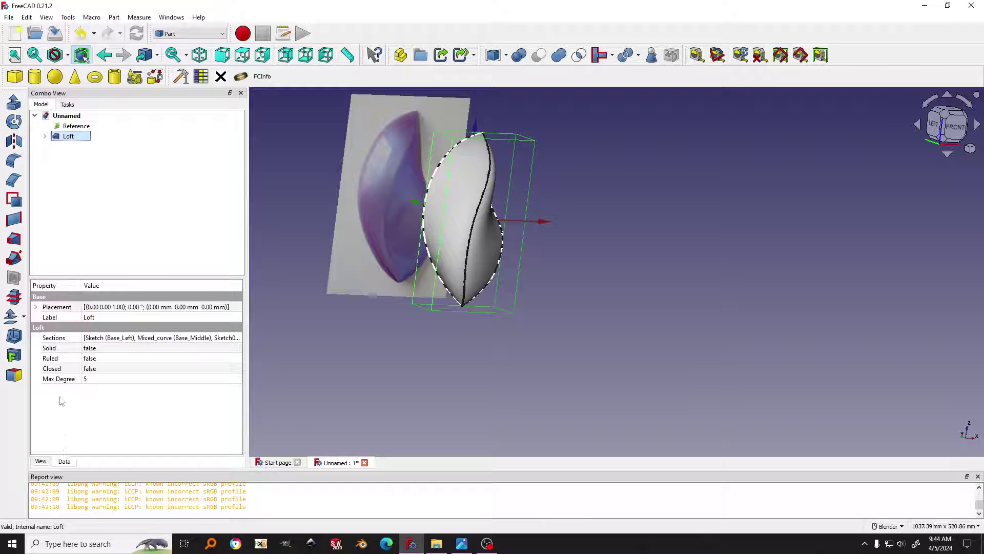
{"action": "left_click", "coordinate": [107, 359]}
{"action": "left_click", "coordinate": [109, 375]}
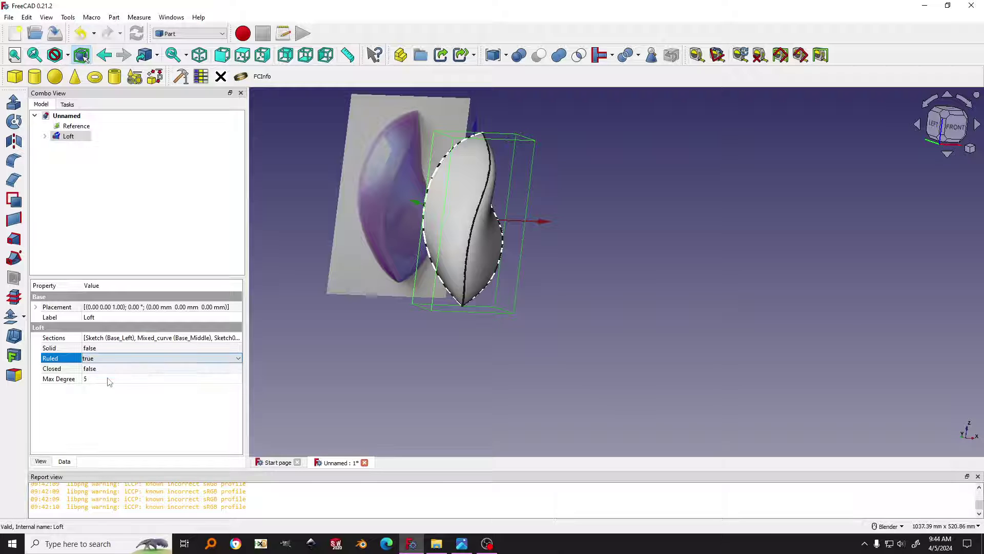
{"action": "left_click", "coordinate": [440, 371]}
- Hide the three profile sketches Base_Left, Base_Middle and Base_Right
{"action": "mouse_move", "coordinate": [542, 263]}
{"action": "middle_mouse_down"}
{"action": "mouse_move", "coordinate": [345, 231]}
{"action": "mouse_move", "coordinate": [541, 252]}
{"action": "middle_mouse_up"}
{"action": "scroll", "coordinate": [540, 253], "scroll_direction": "up", "scroll_amount": 1}
{"action": "middle_click_drag", "start_coordinate": [471, 238], "coordinate": [494, 301], "text": "shift"}
{"action": "scroll", "coordinate": [494, 300], "scroll_direction": "up", "scroll_amount": 1}
{"action": "middle_click_drag", "start_coordinate": [495, 259], "coordinate": [3, 185]}
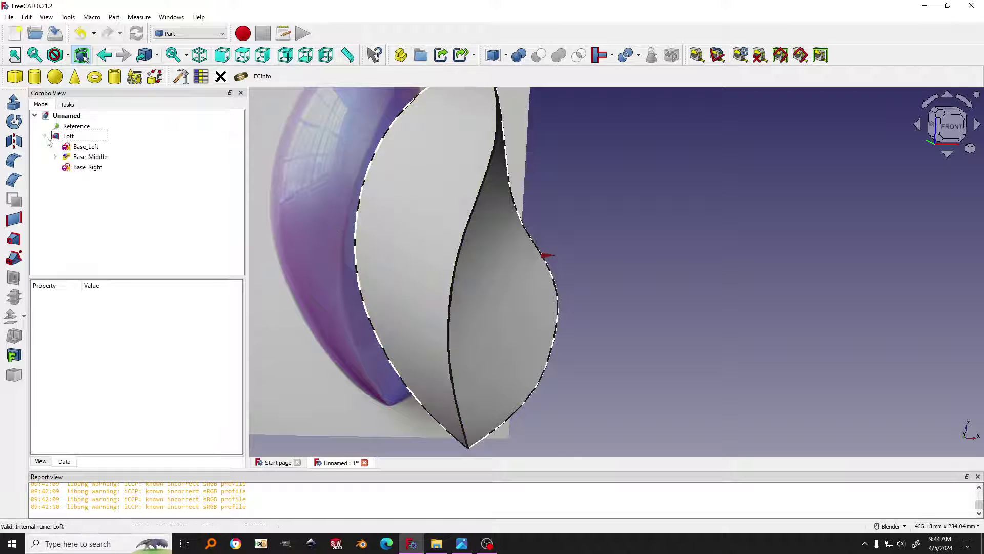
{"action": "left_click", "coordinate": [83, 147]}
{"action": "left_click", "coordinate": [88, 168], "text": "shift"}
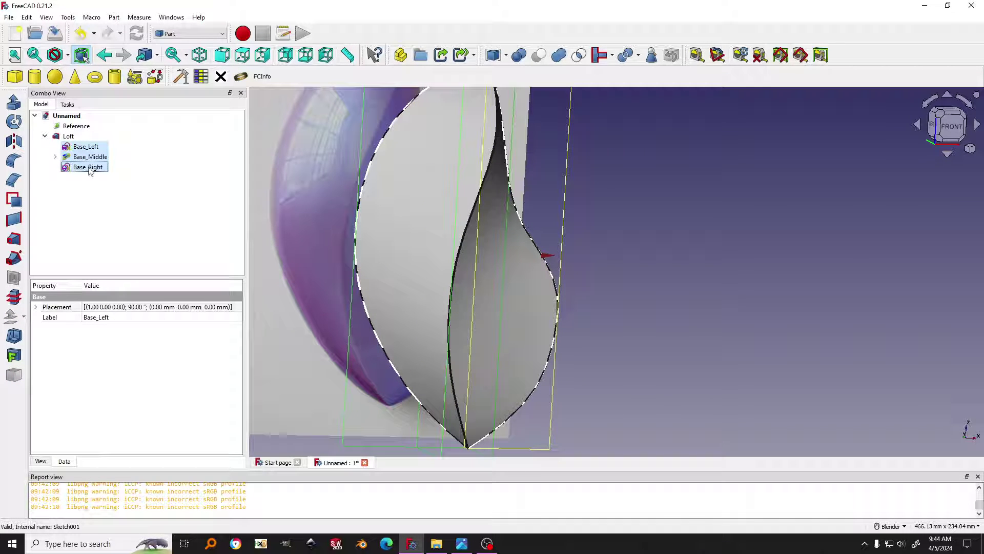
{"action": "key", "text": "space"}
- Orbit around the loft and select its middle edge
{"action": "mouse_move", "coordinate": [241, 185]}
{"action": "middle_mouse_down"}
{"action": "mouse_move", "coordinate": [621, 226]}
{"action": "mouse_move", "coordinate": [488, 204]}
{"action": "mouse_move", "coordinate": [397, 220]}
{"action": "middle_mouse_up"}
{"action": "left_click", "coordinate": [670, 209]}
{"action": "middle_click_drag", "start_coordinate": [474, 246], "coordinate": [557, 241]}
{"action": "scroll", "coordinate": [556, 241], "scroll_direction": "up", "scroll_amount": 1}
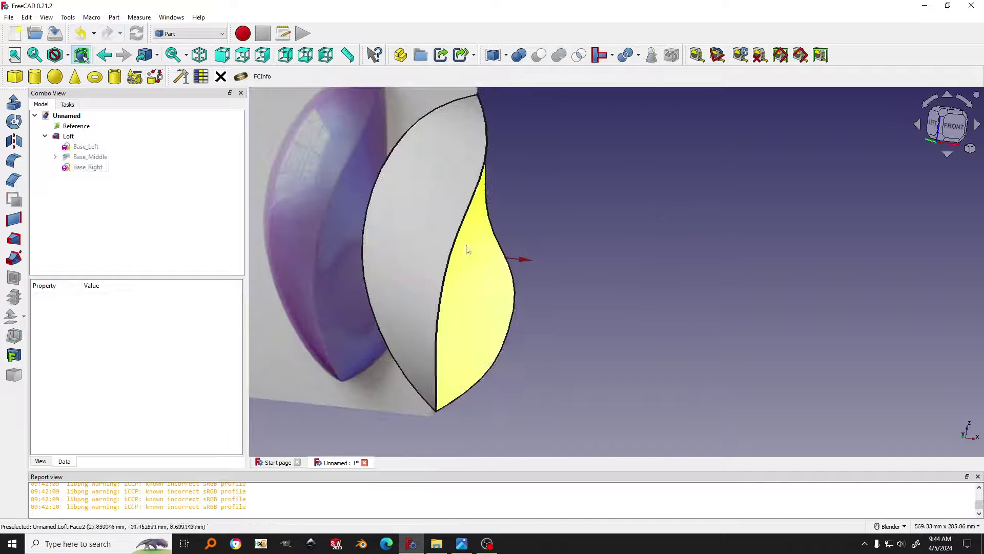
{"action": "middle_click_drag", "start_coordinate": [413, 240], "coordinate": [486, 263], "text": "shift"}
{"action": "scroll", "coordinate": [399, 202], "scroll_direction": "up", "scroll_amount": 5}
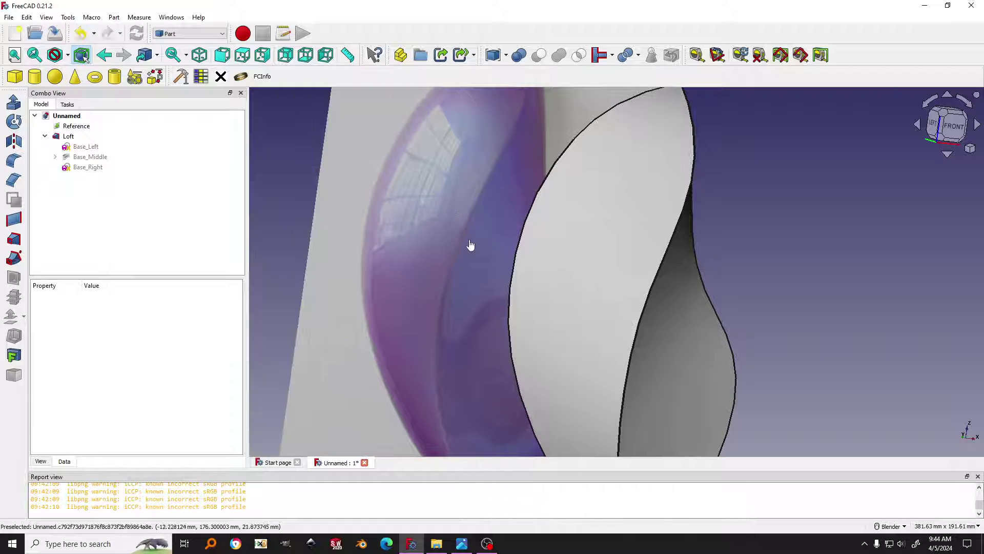
{"action": "scroll", "coordinate": [459, 237], "scroll_direction": "up", "scroll_amount": 3}
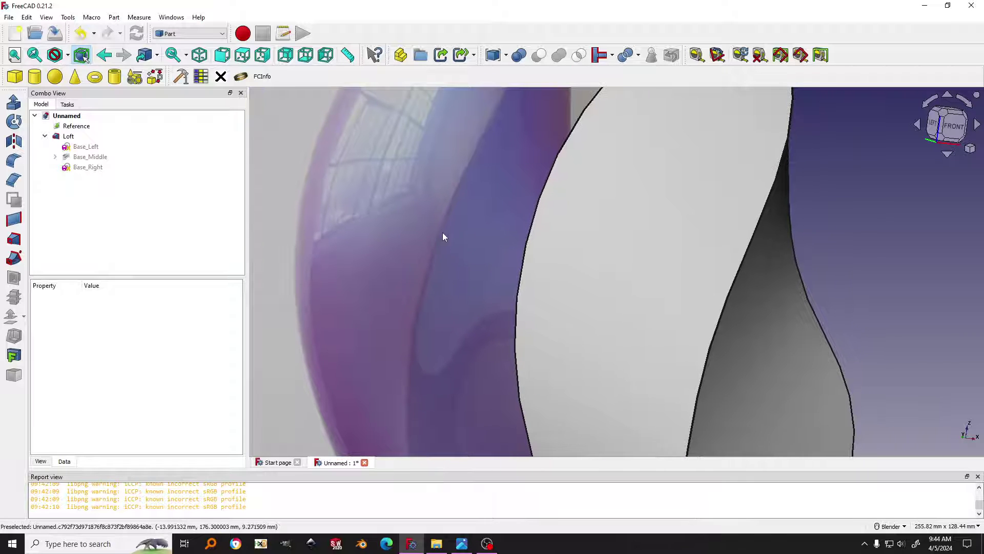
{"action": "scroll", "coordinate": [439, 242], "scroll_direction": "down", "scroll_amount": 5}
{"action": "scroll", "coordinate": [446, 215], "scroll_direction": "up", "scroll_amount": 4}
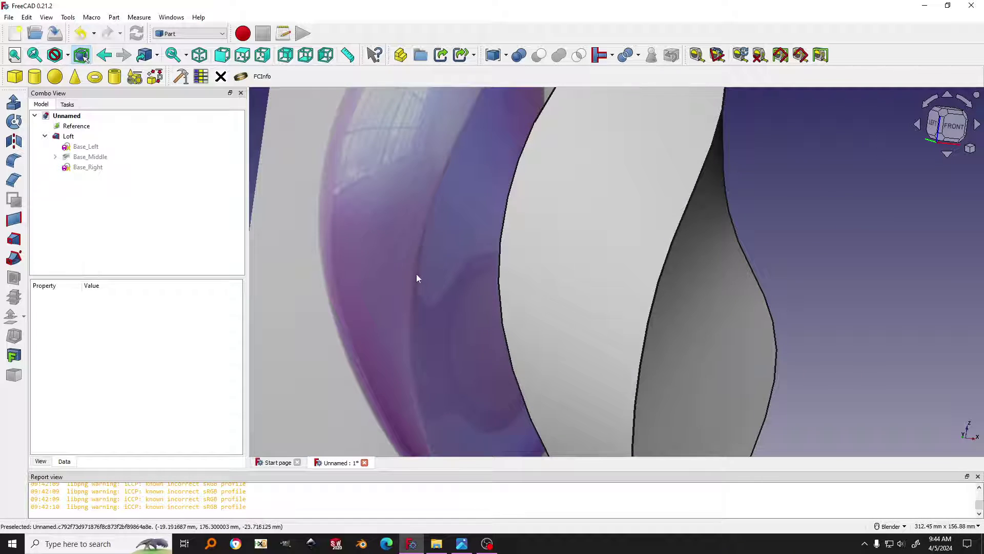
{"action": "scroll", "coordinate": [415, 273], "scroll_direction": "down", "scroll_amount": 2}
{"action": "scroll", "coordinate": [422, 304], "scroll_direction": "up", "scroll_amount": 2}
{"action": "scroll", "coordinate": [455, 170], "scroll_direction": "down", "scroll_amount": 2}
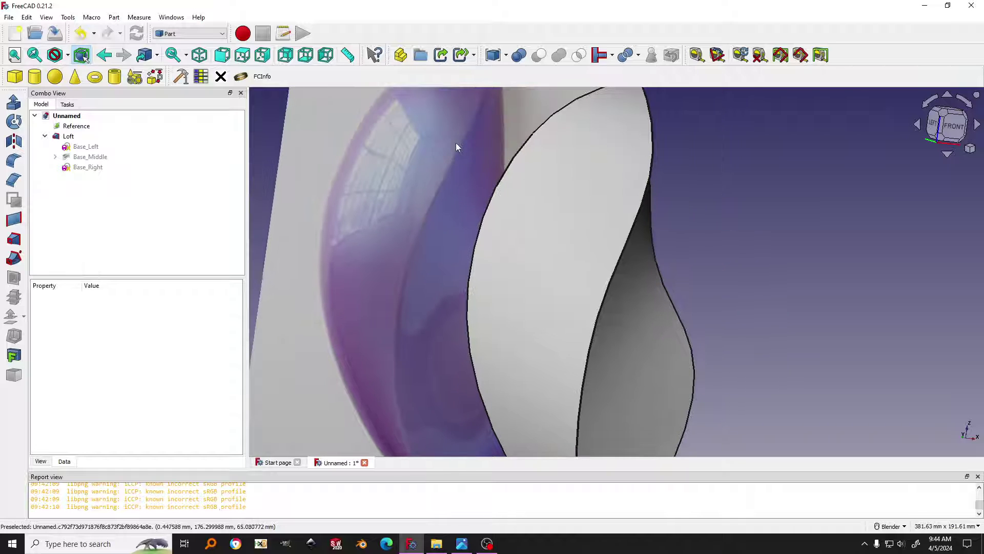
{"action": "middle_click_drag", "start_coordinate": [407, 300], "coordinate": [555, 259]}
{"action": "left_click", "coordinate": [510, 266]}
{"action": "scroll", "coordinate": [577, 274], "scroll_direction": "down", "scroll_amount": 2}
{"action": "scroll", "coordinate": [559, 278], "scroll_direction": "up", "scroll_amount": 1}
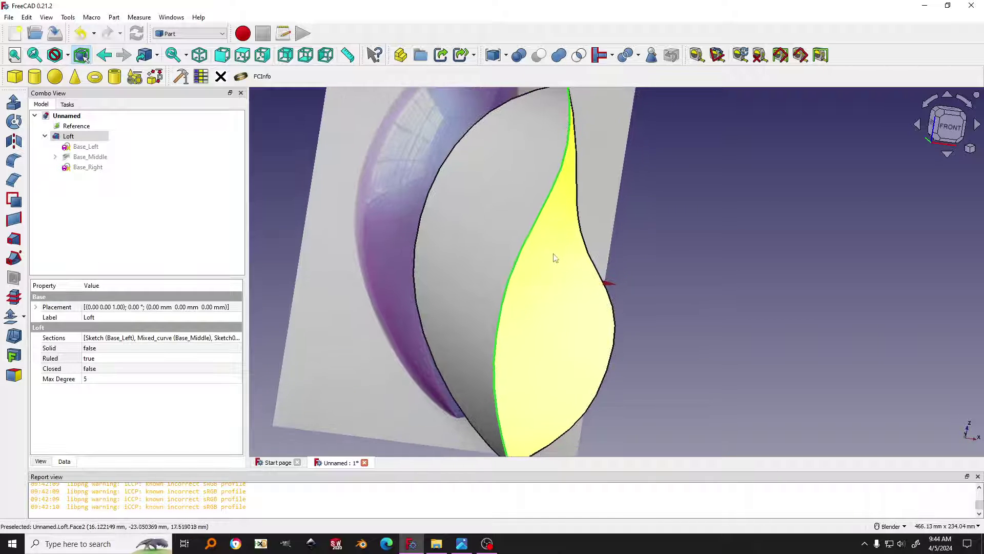
- Fillet the selected middle edge of the loft
{"action": "left_click", "coordinate": [13, 160]}
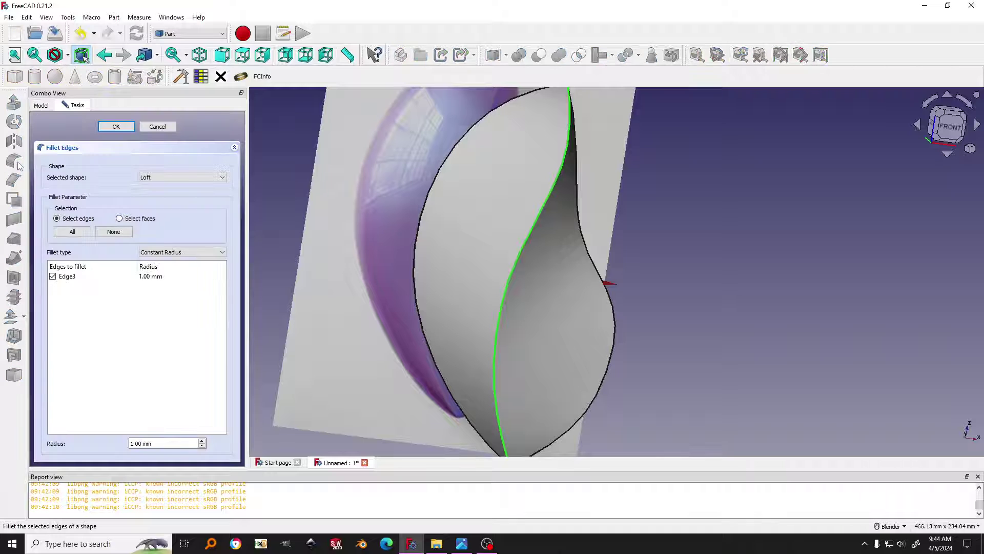
{"action": "left_click", "coordinate": [115, 126]}
{"action": "middle_click_drag", "start_coordinate": [553, 246], "coordinate": [540, 279]}
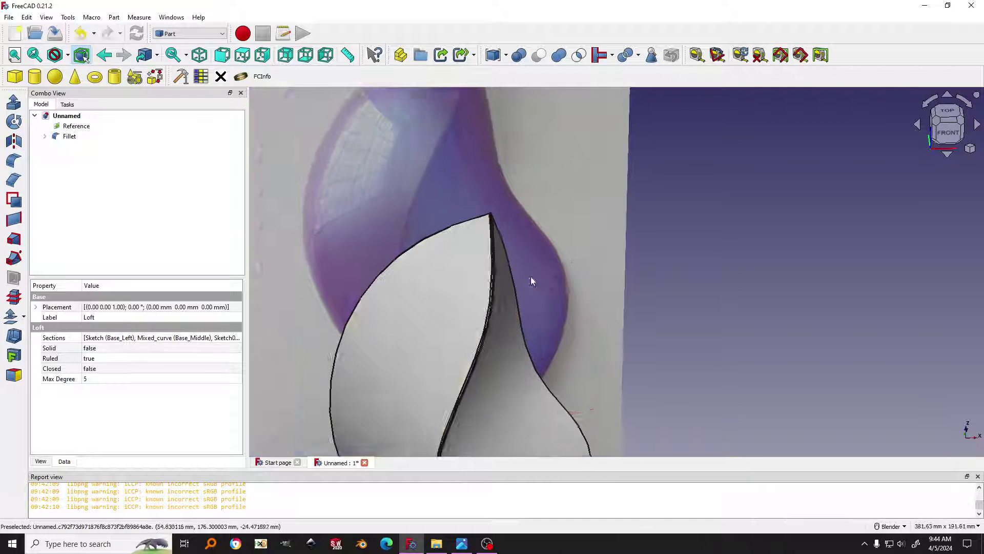
{"action": "scroll", "coordinate": [477, 213], "scroll_direction": "up", "scroll_amount": 10}
{"action": "middle_click_drag", "start_coordinate": [474, 164], "coordinate": [522, 278]}
{"action": "scroll", "coordinate": [476, 211], "scroll_direction": "down", "scroll_amount": 5}
{"action": "middle_click_drag", "start_coordinate": [523, 279], "coordinate": [526, 217], "text": "shift"}
{"action": "middle_click_drag", "start_coordinate": [526, 218], "coordinate": [475, 278]}
{"action": "scroll", "coordinate": [515, 215], "scroll_direction": "up", "scroll_amount": 3}
- Reopen the Fillet to adjust its radius and apply the update
{"action": "double_click", "coordinate": [66, 136]}
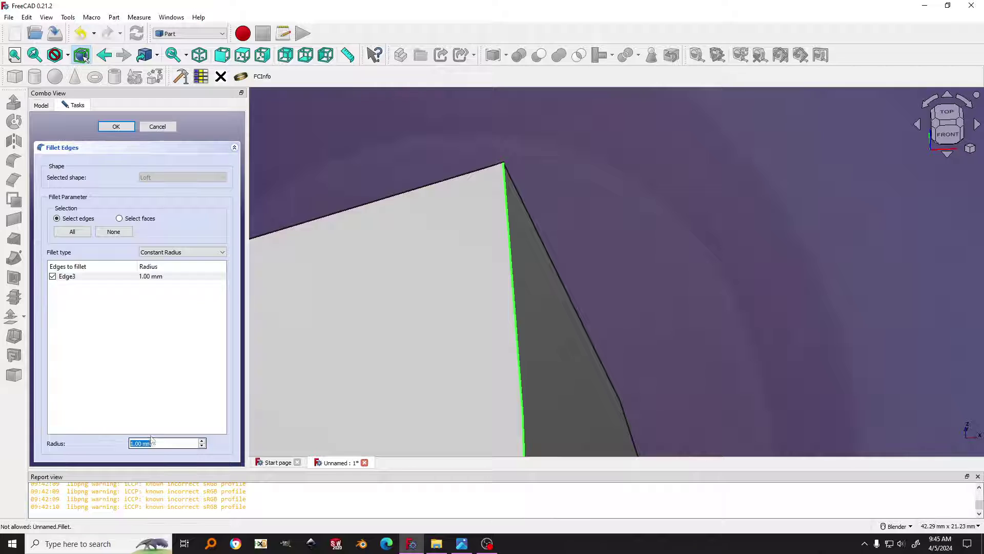
{"action": "left_click", "coordinate": [115, 126]}
{"action": "middle_click_drag", "start_coordinate": [305, 253], "coordinate": [538, 355]}
{"action": "scroll", "coordinate": [538, 354], "scroll_direction": "up", "scroll_amount": 10}
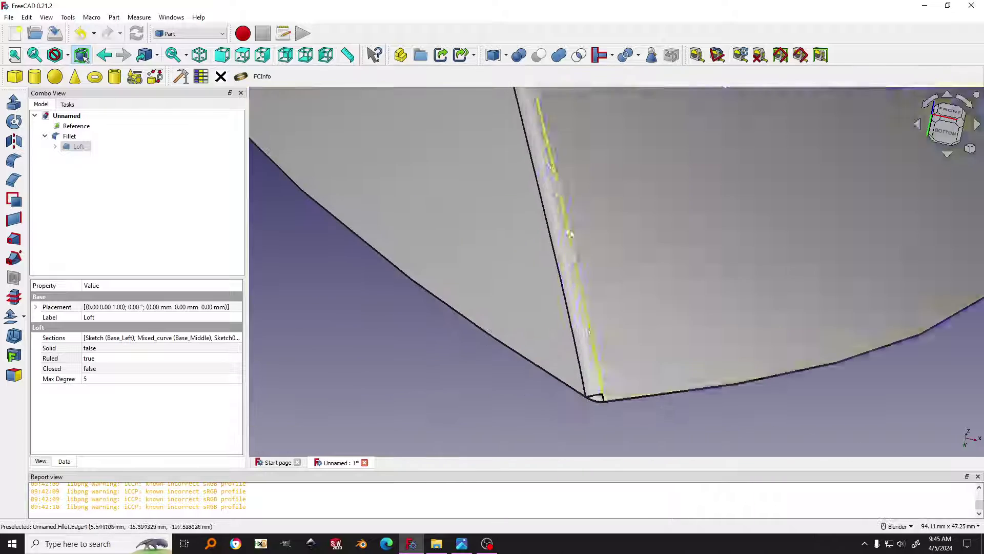
{"action": "scroll", "coordinate": [575, 343], "scroll_direction": "down", "scroll_amount": 10}
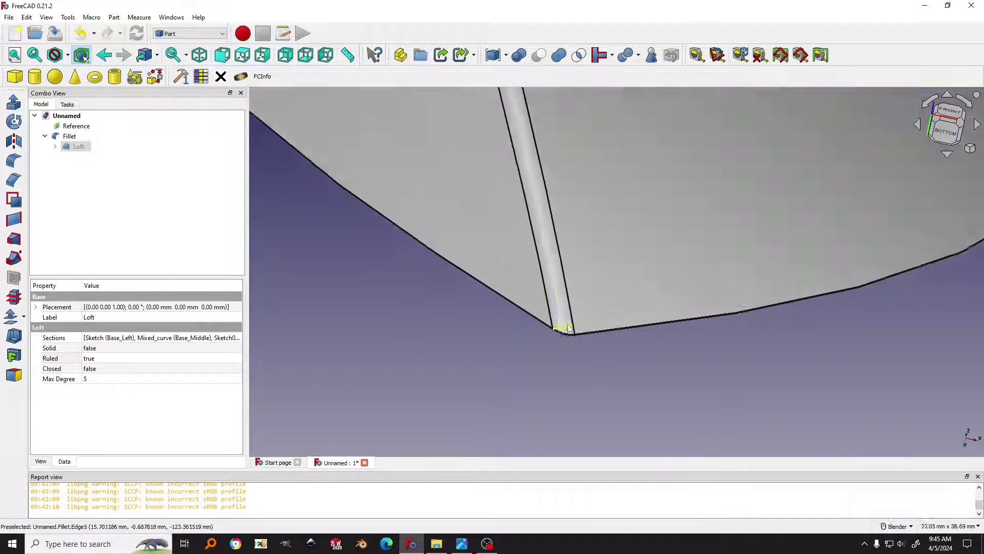
{"action": "middle_click_drag", "start_coordinate": [576, 343], "coordinate": [803, 244]}
{"action": "middle_click_drag", "start_coordinate": [773, 168], "coordinate": [769, 288], "text": "shift"}
{"action": "scroll", "coordinate": [724, 299], "scroll_direction": "down", "scroll_amount": 3}
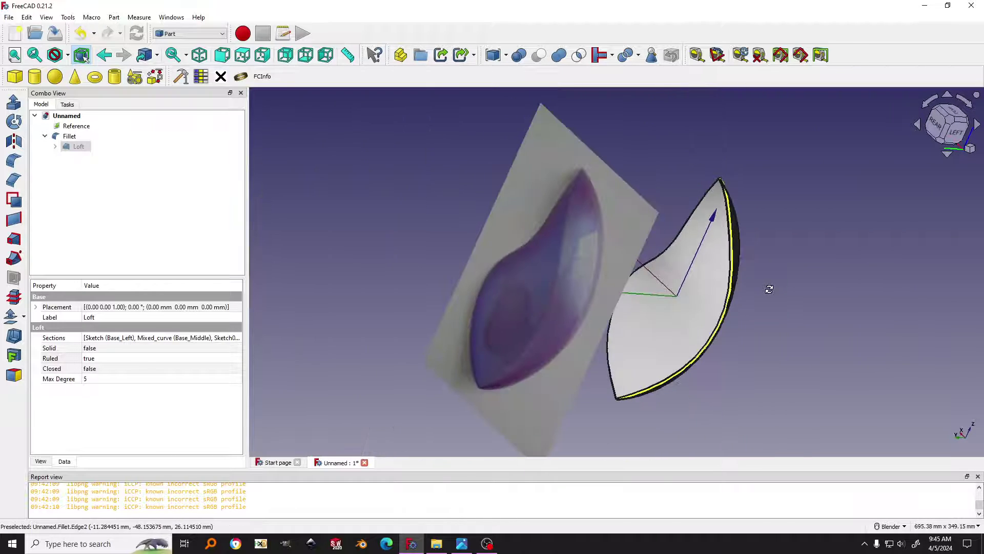
{"action": "middle_click_drag", "start_coordinate": [759, 230], "coordinate": [535, 305]}
- Hide the Reference image plane
{"action": "left_click", "coordinate": [561, 282]}
{"action": "mouse_move", "coordinate": [536, 305]}
{"action": "middle_mouse_down", "text": "shift"}
{"action": "mouse_move", "coordinate": [544, 298]}
{"action": "mouse_move", "coordinate": [542, 316]}
{"action": "middle_mouse_up", "text": "shift"}
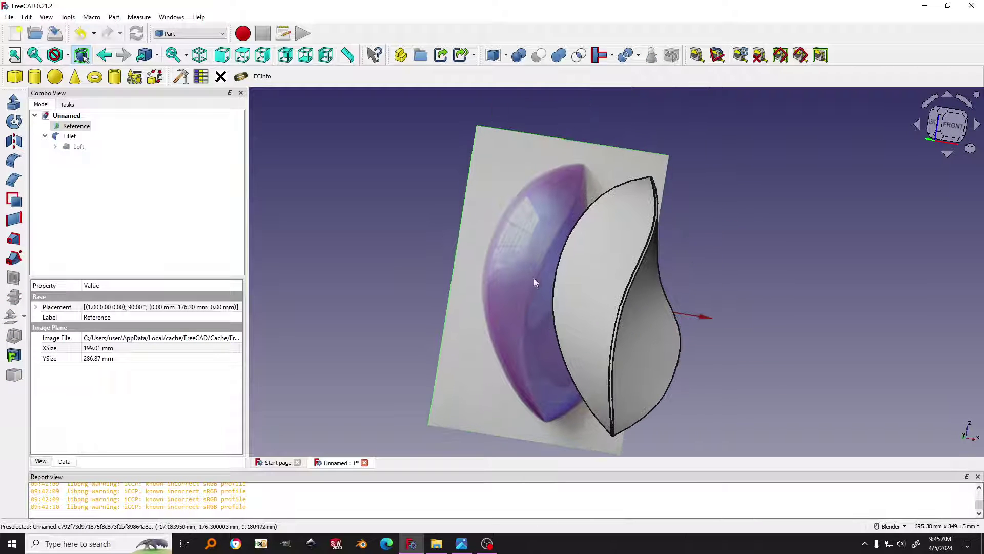
{"action": "middle_click_drag", "start_coordinate": [622, 261], "coordinate": [625, 276]}
{"action": "key", "text": "space"}
{"action": "middle_click_drag", "start_coordinate": [690, 281], "coordinate": [586, 277]}
{"action": "left_click", "coordinate": [581, 240]}
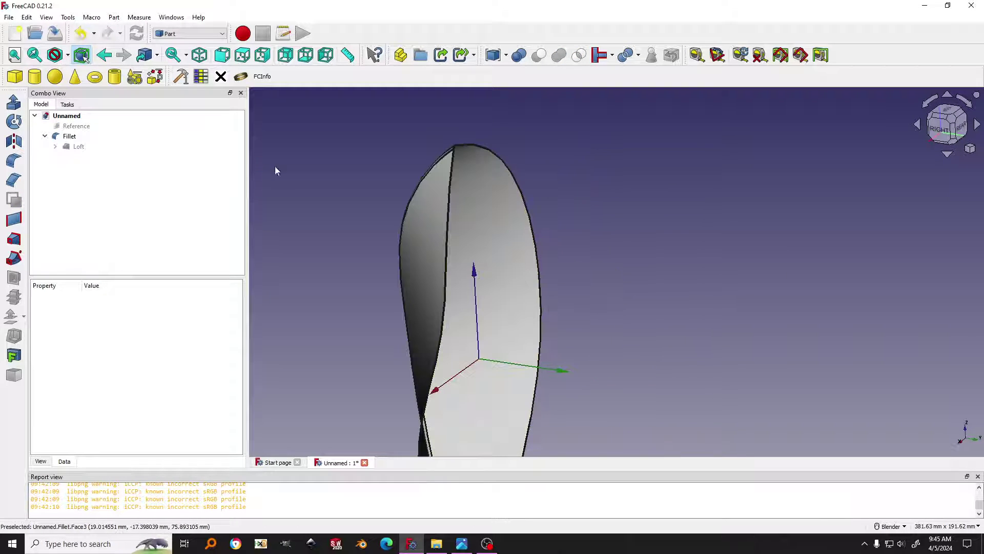
- Switch to the Surface workbench and orbit around the filleted loft
{"action": "left_click", "coordinate": [197, 34]}
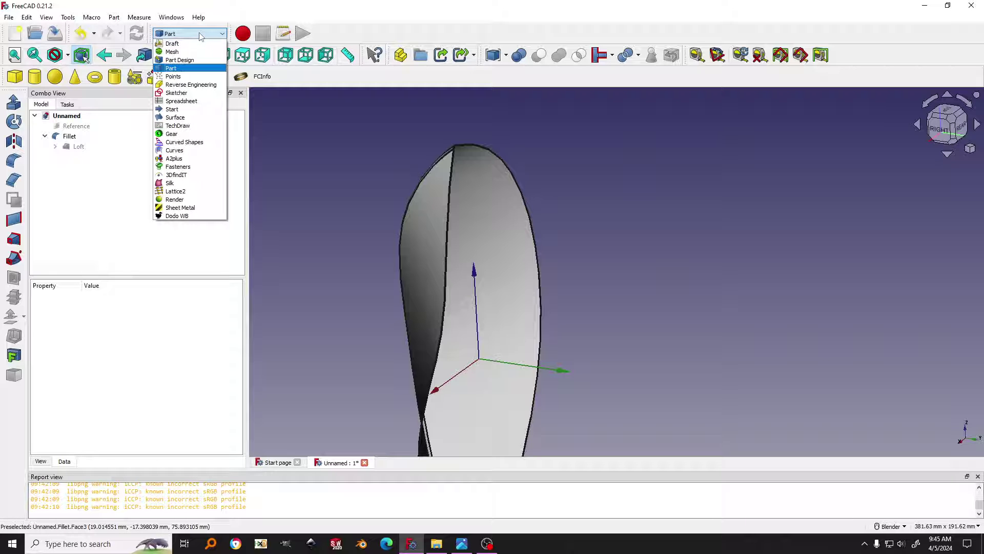
{"action": "left_click", "coordinate": [176, 118]}
{"action": "middle_click_drag", "start_coordinate": [546, 323], "coordinate": [473, 296]}
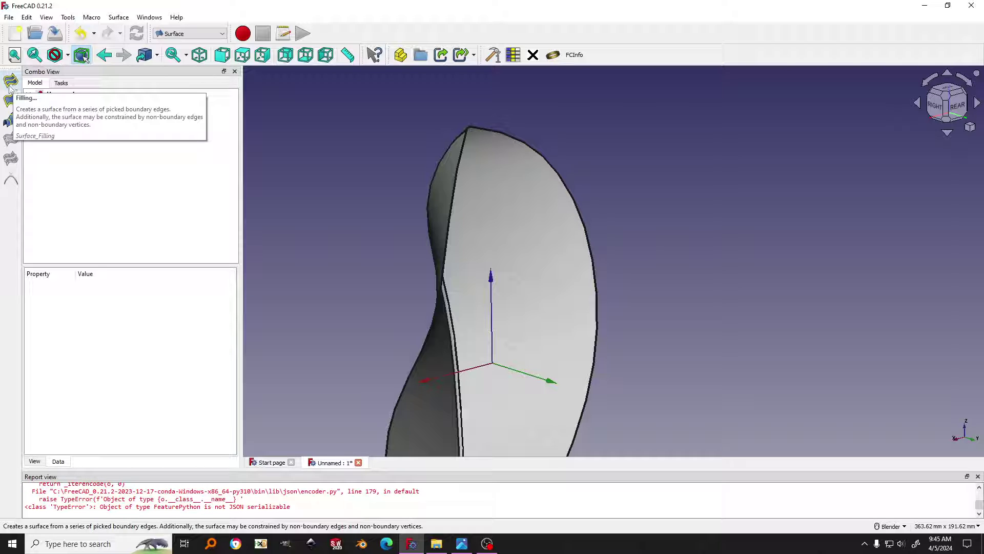
- Start a Filling surface and add Fillet Edge6, Edge3 and Edge1 as boundary edges
{"action": "left_click", "coordinate": [11, 82]}
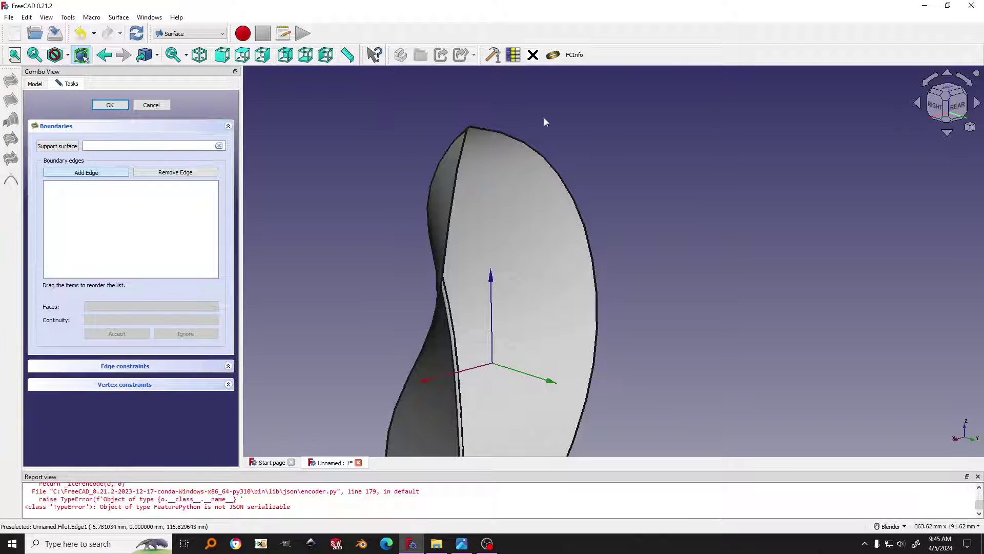
{"action": "scroll", "coordinate": [562, 136], "scroll_direction": "up", "scroll_amount": 3}
{"action": "scroll", "coordinate": [504, 112], "scroll_direction": "down", "scroll_amount": 1}
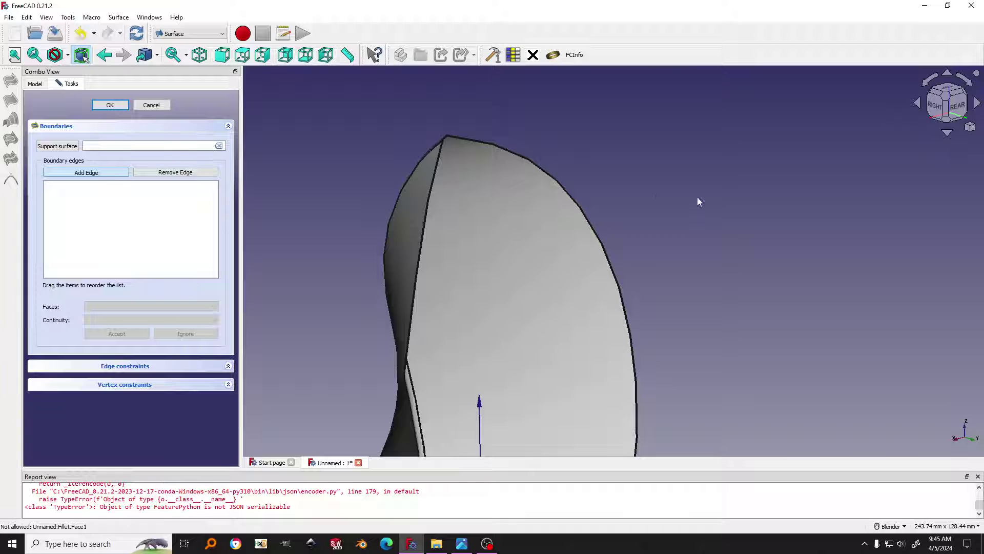
{"action": "mouse_move", "coordinate": [649, 176]}
{"action": "middle_mouse_down"}
{"action": "mouse_move", "coordinate": [643, 165]}
{"action": "mouse_move", "coordinate": [656, 172]}
{"action": "middle_mouse_up"}
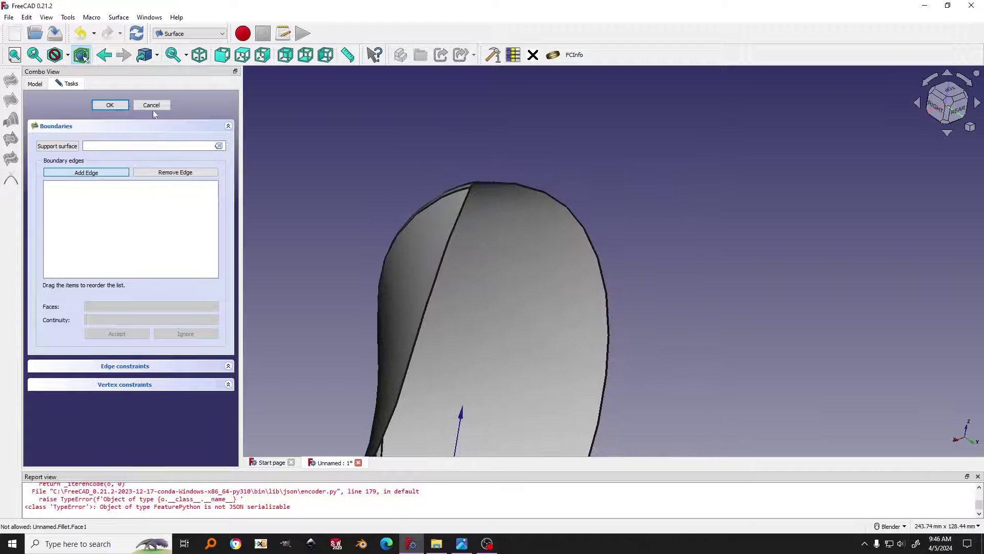
{"action": "left_click", "coordinate": [450, 244]}
{"action": "scroll", "coordinate": [474, 177], "scroll_direction": "up", "scroll_amount": 8}
{"action": "scroll", "coordinate": [472, 187], "scroll_direction": "down", "scroll_amount": 1}
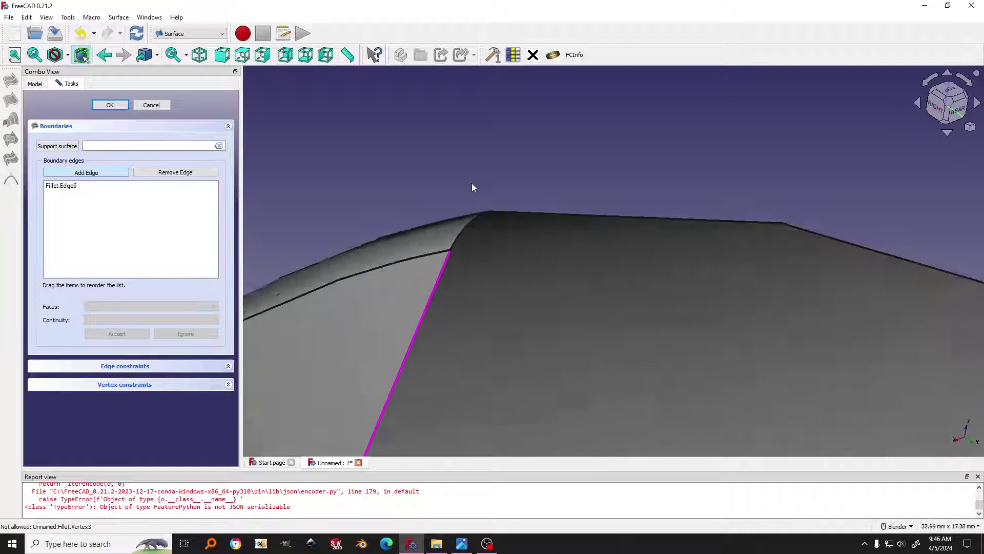
{"action": "left_click", "coordinate": [470, 215]}
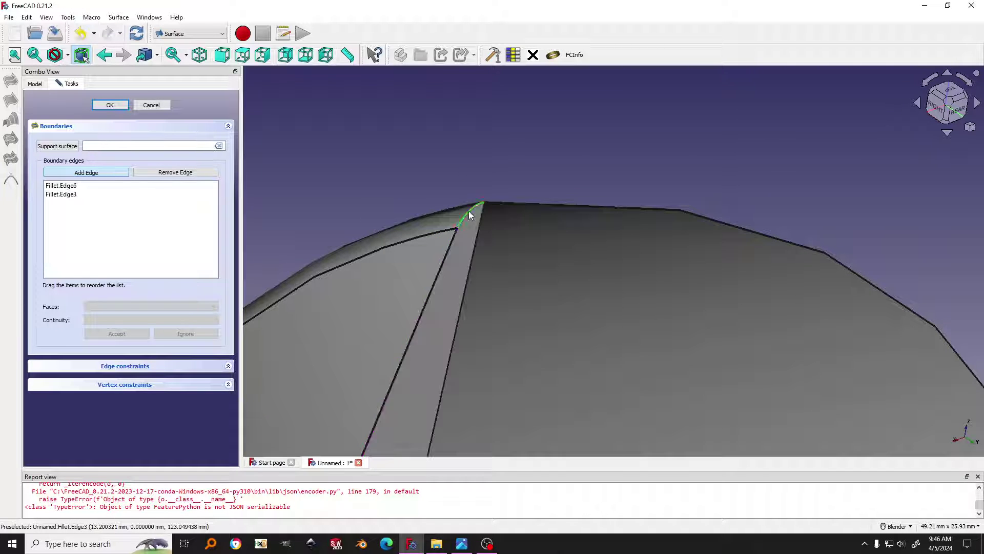
{"action": "left_click", "coordinate": [510, 206]}
- Add Fillet Edge8 to close the boundary and create the capping Surface
{"action": "scroll", "coordinate": [569, 257], "scroll_direction": "down", "scroll_amount": 12}
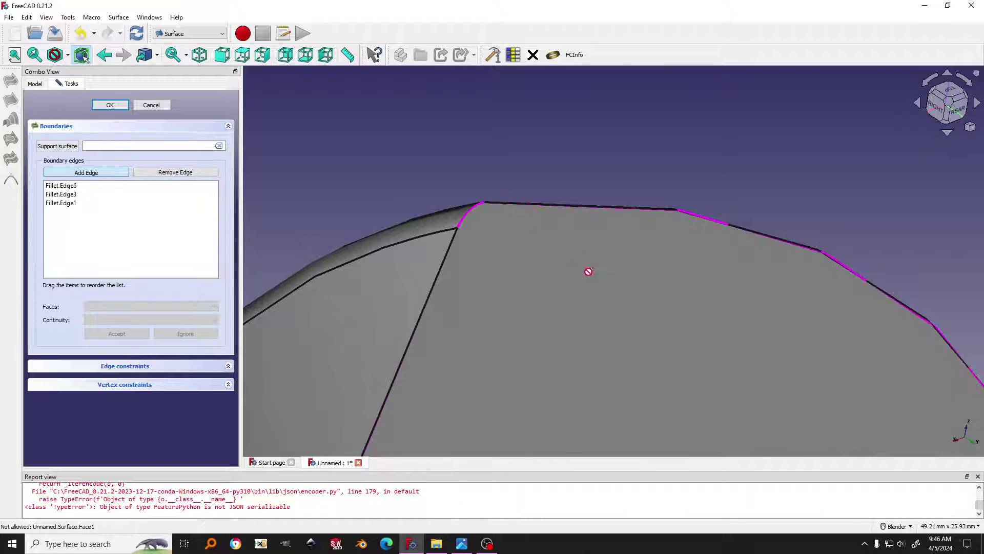
{"action": "scroll", "coordinate": [665, 308], "scroll_direction": "up", "scroll_amount": 10}
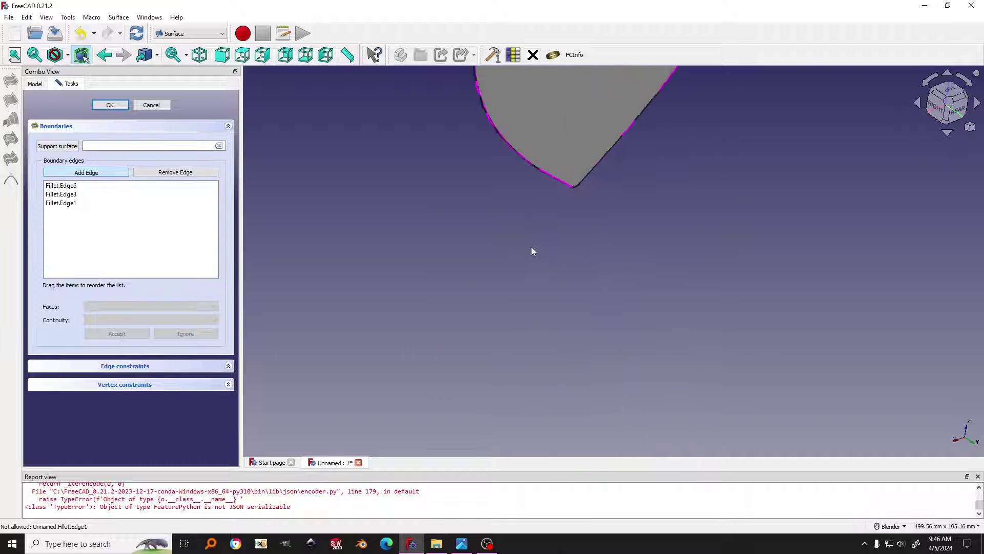
{"action": "scroll", "coordinate": [573, 351], "scroll_direction": "up", "scroll_amount": 6}
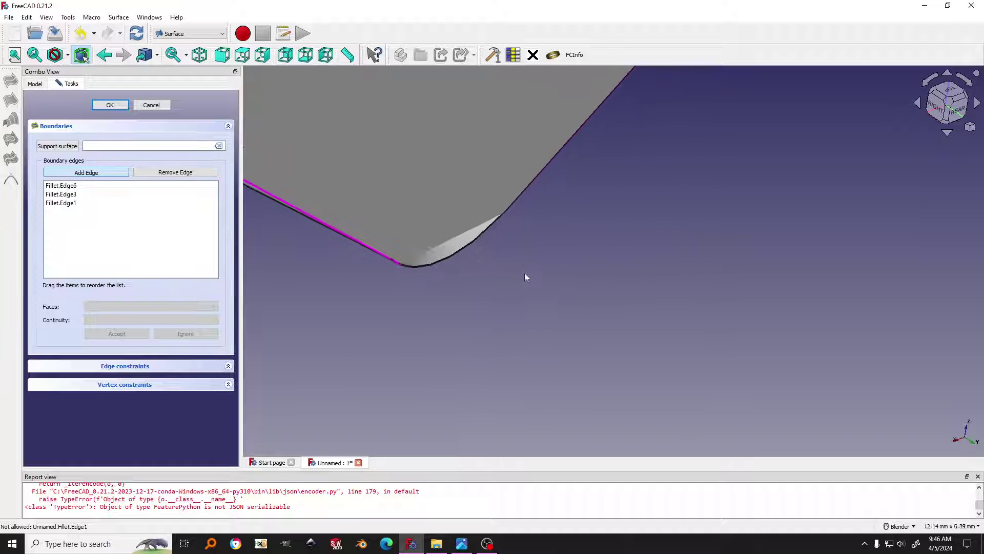
{"action": "left_click", "coordinate": [485, 215]}
{"action": "scroll", "coordinate": [492, 245], "scroll_direction": "down", "scroll_amount": 15}
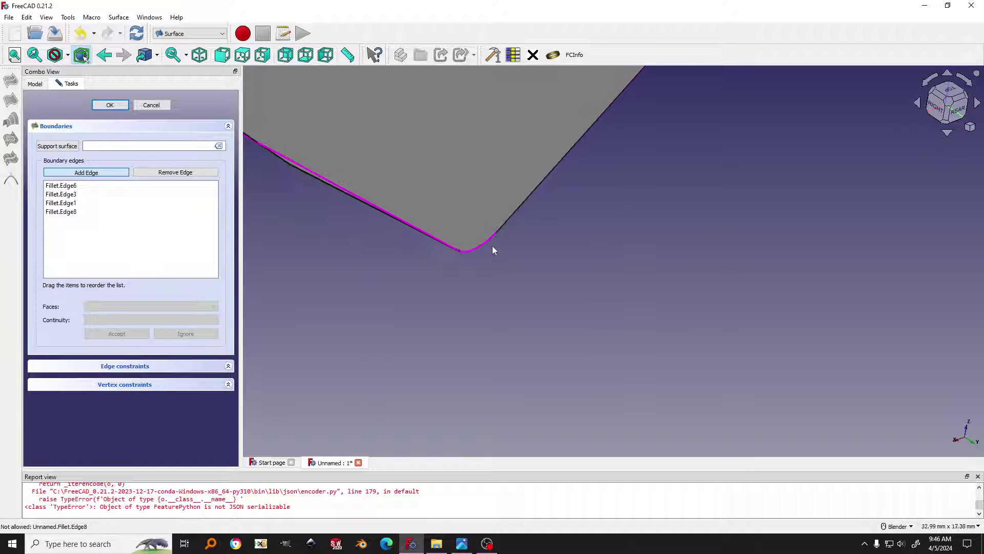
{"action": "middle_click_drag", "start_coordinate": [520, 209], "coordinate": [617, 279], "text": "shift"}
{"action": "left_click", "coordinate": [117, 106]}
{"action": "middle_click_drag", "start_coordinate": [614, 337], "coordinate": [702, 331]}
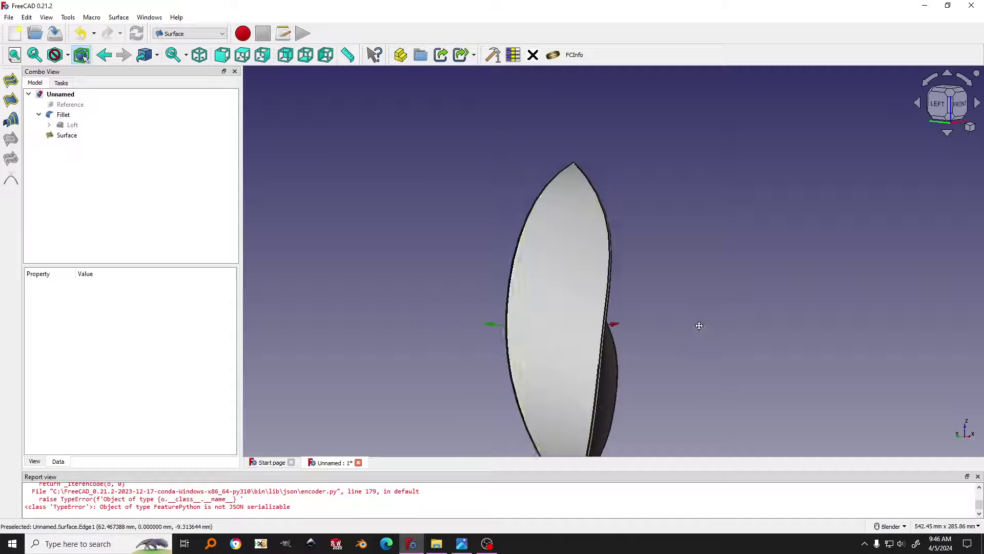
- Switch to the Part workbench
{"action": "middle_click_drag", "start_coordinate": [626, 282], "coordinate": [610, 317]}
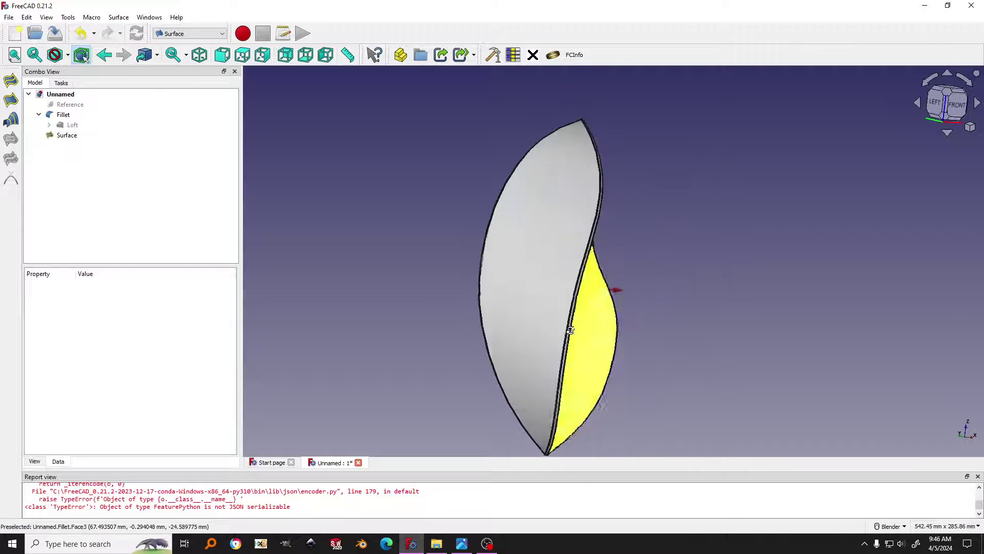
{"action": "left_click", "coordinate": [183, 36]}
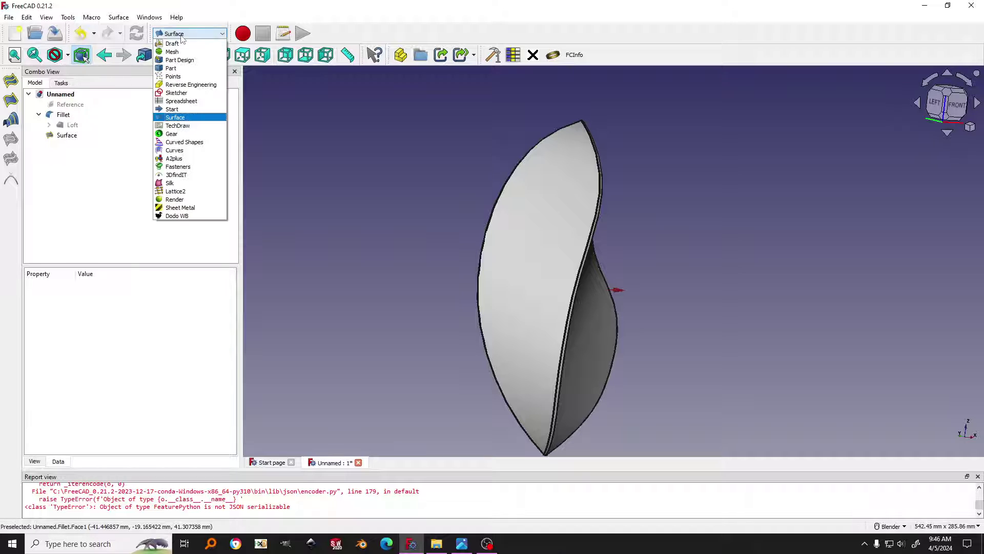
{"action": "left_click", "coordinate": [171, 69]}
- Union the Fillet and Surface into a Fusion, accepting the non-solids warning
{"action": "middle_click_drag", "start_coordinate": [623, 207], "coordinate": [588, 235]}
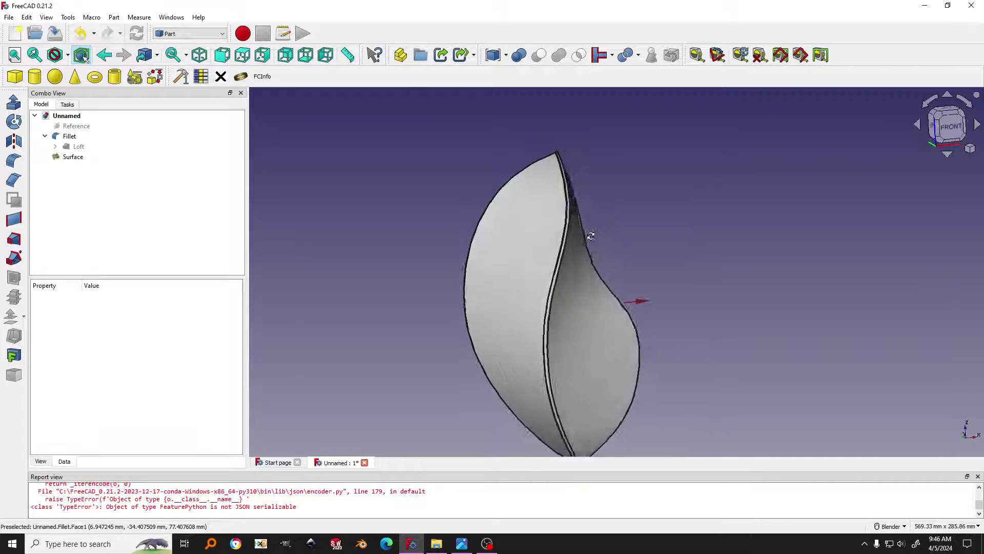
{"action": "left_click", "coordinate": [64, 137]}
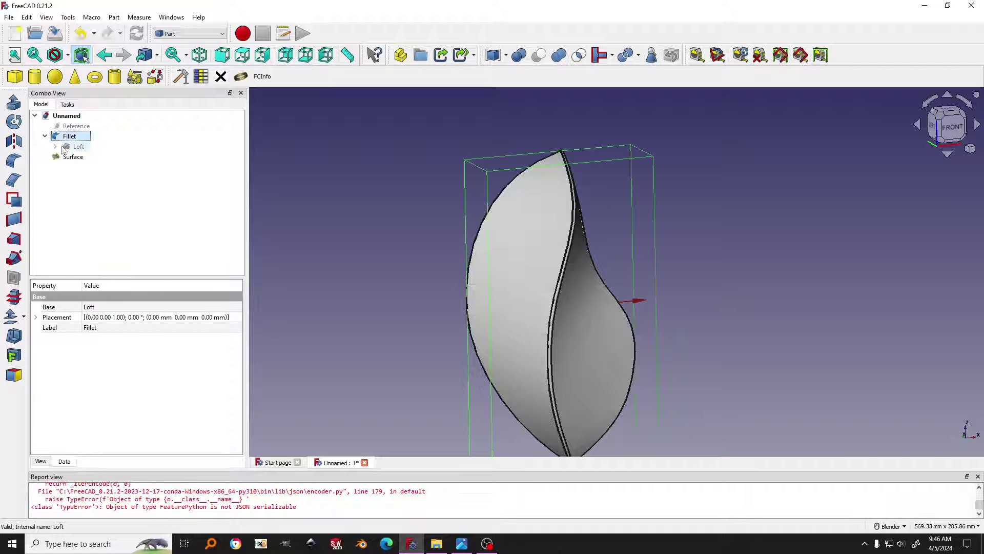
{"action": "left_click", "coordinate": [64, 157], "text": "ctrl"}
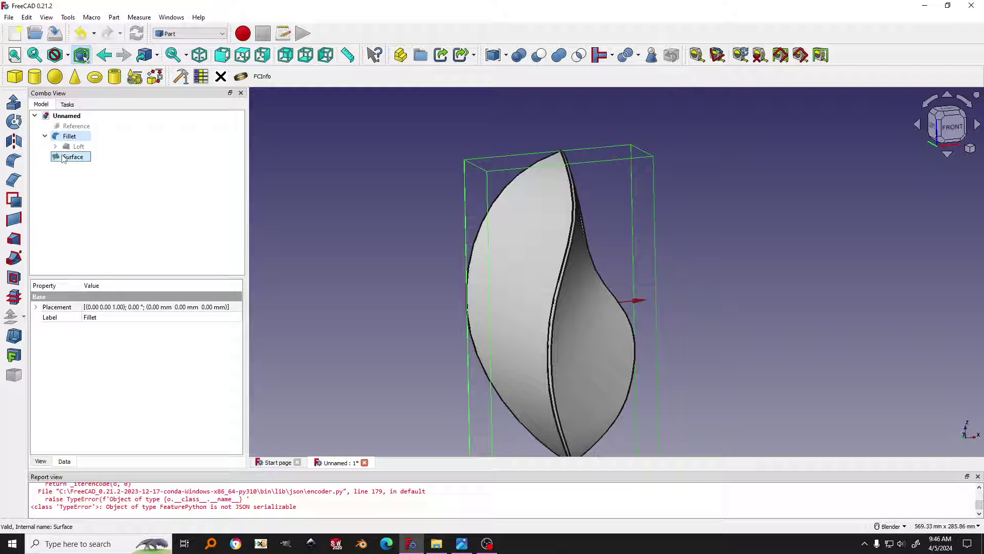
{"action": "left_click", "coordinate": [559, 55]}
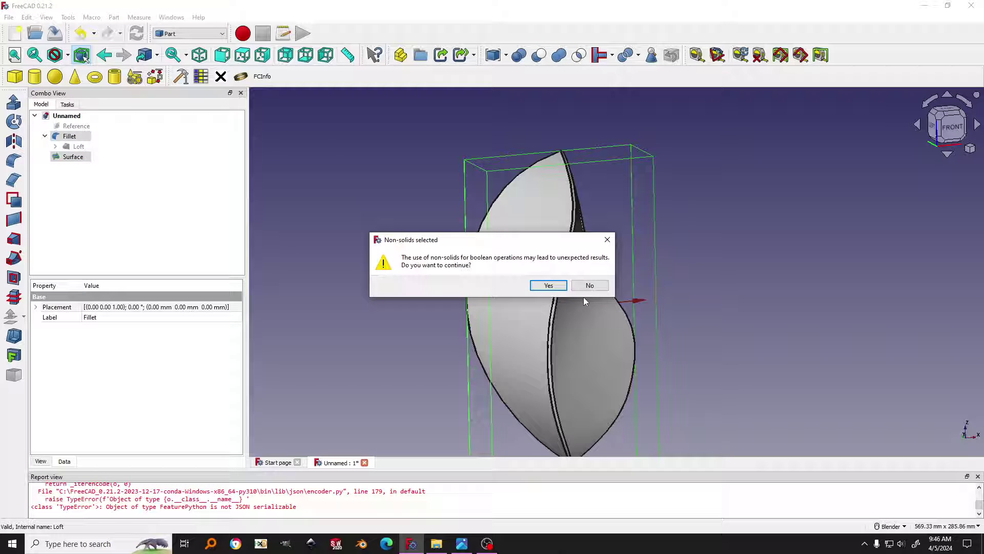
{"action": "left_click", "coordinate": [548, 285]}
{"action": "middle_click_drag", "start_coordinate": [583, 292], "coordinate": [610, 302]}
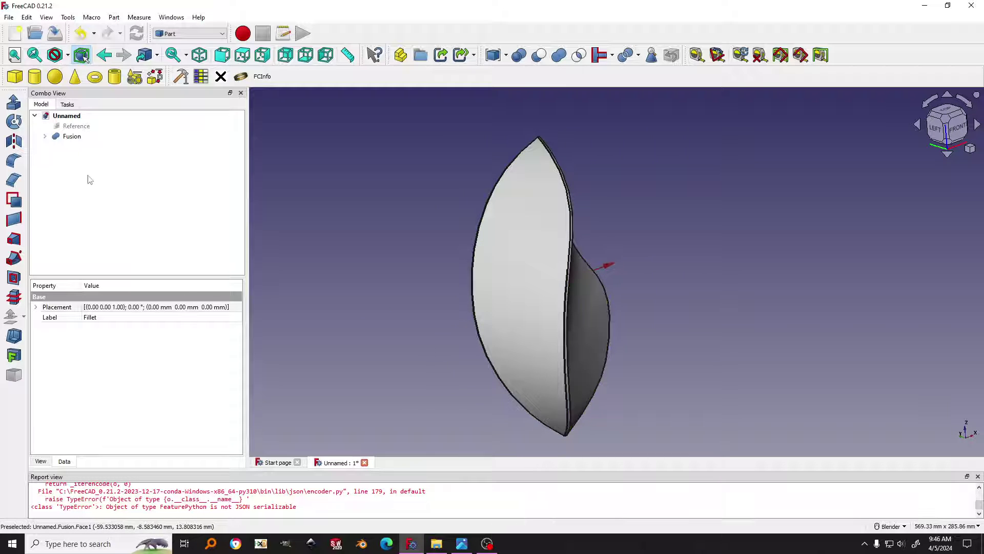
- Make the Reference image plane visible again with Space
{"action": "left_click", "coordinate": [77, 127]}
{"action": "key", "text": "space"}
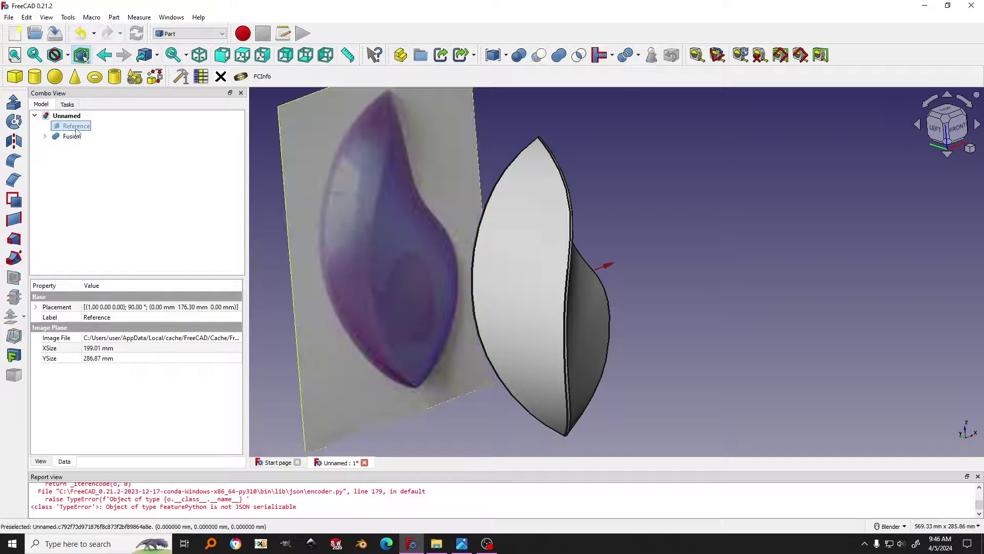
{"action": "middle_click_drag", "start_coordinate": [349, 296], "coordinate": [454, 272]}
- Open the Display properties panel of the Fusion object
{"action": "left_click", "coordinate": [656, 244]}
{"action": "middle_click_drag", "start_coordinate": [621, 255], "coordinate": [626, 269]}
{"action": "left_click", "coordinate": [70, 138]}
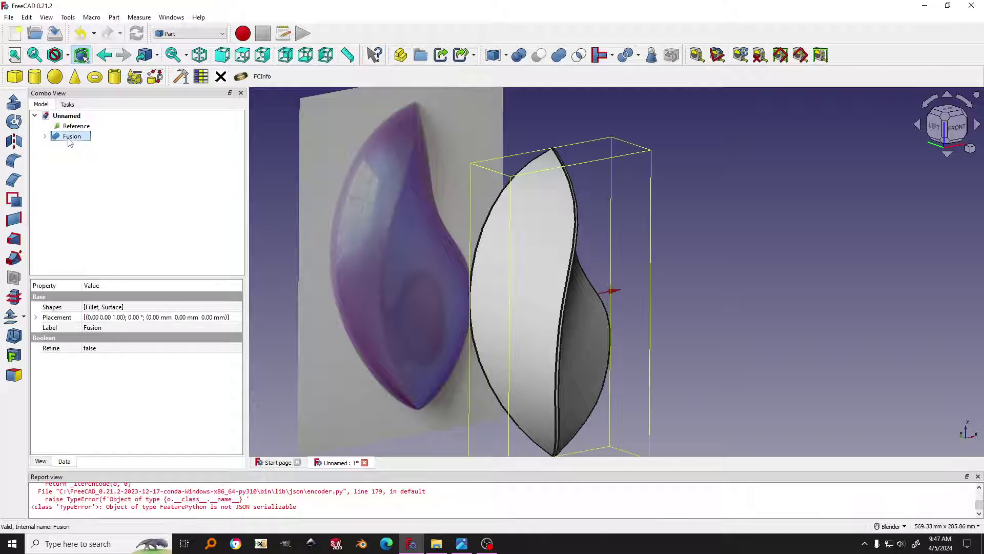
{"action": "double_click", "coordinate": [79, 135]}
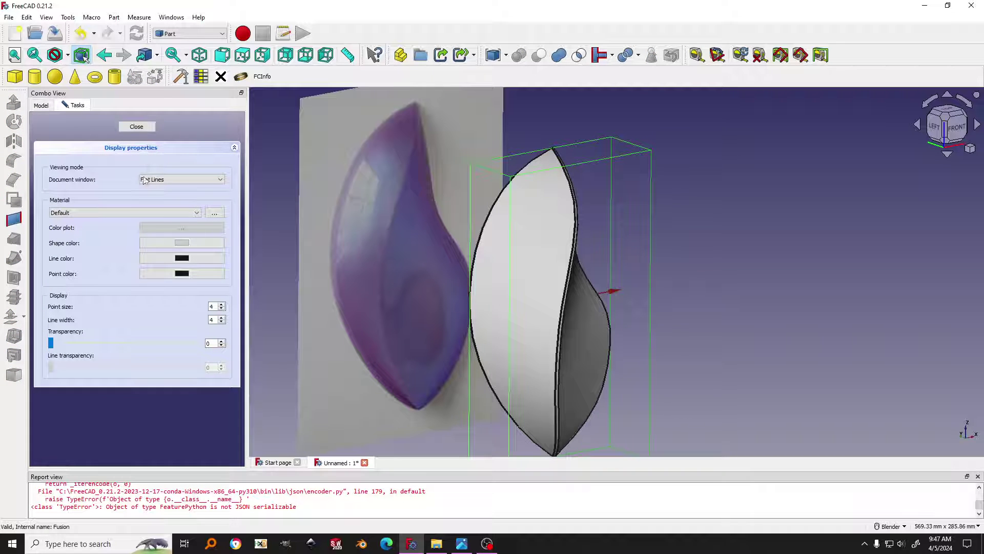
- Set the Fusion to Shaded view mode and try Brass, then Bronze material
{"action": "left_click", "coordinate": [170, 180]}
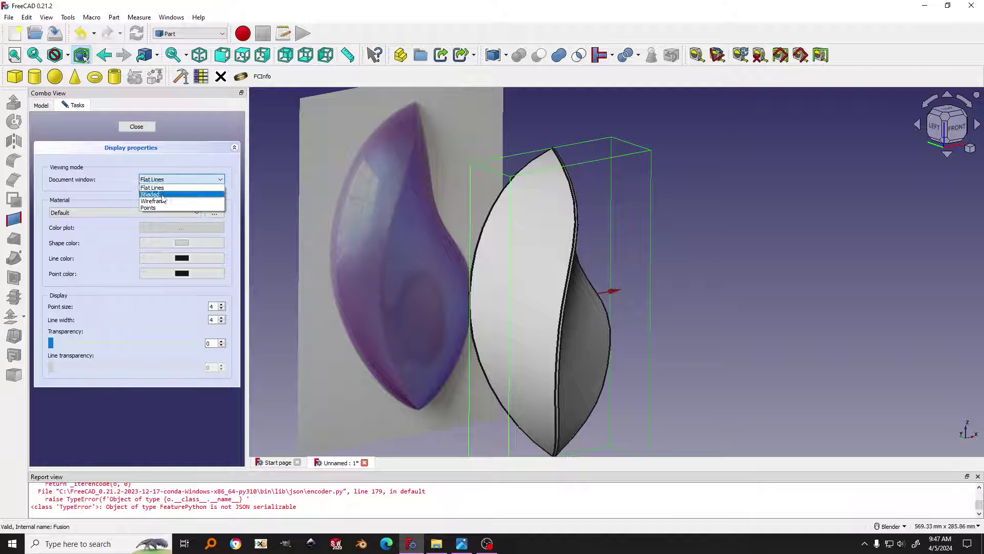
{"action": "left_click", "coordinate": [165, 194]}
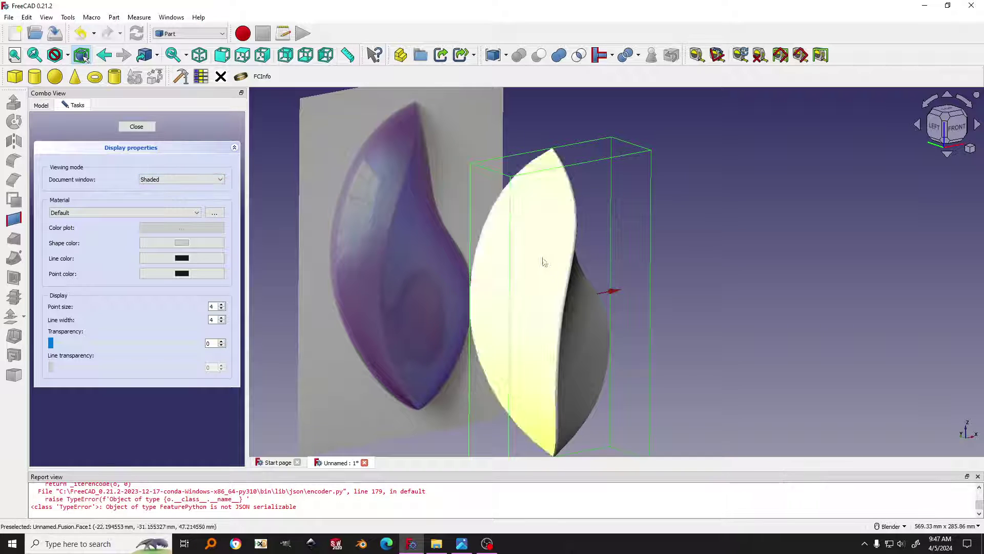
{"action": "left_click", "coordinate": [123, 212]}
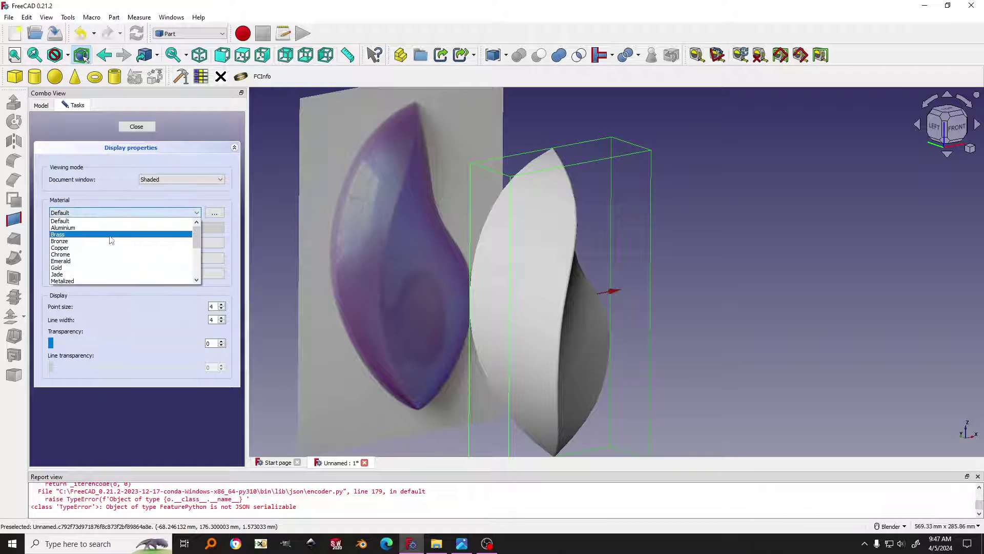
{"action": "left_click", "coordinate": [113, 228]}
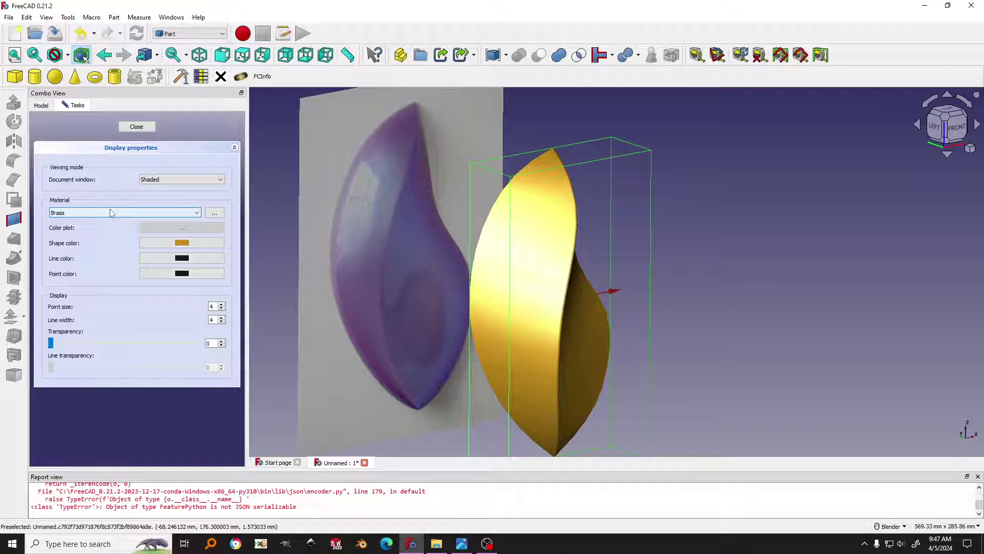
{"action": "left_click", "coordinate": [111, 212]}
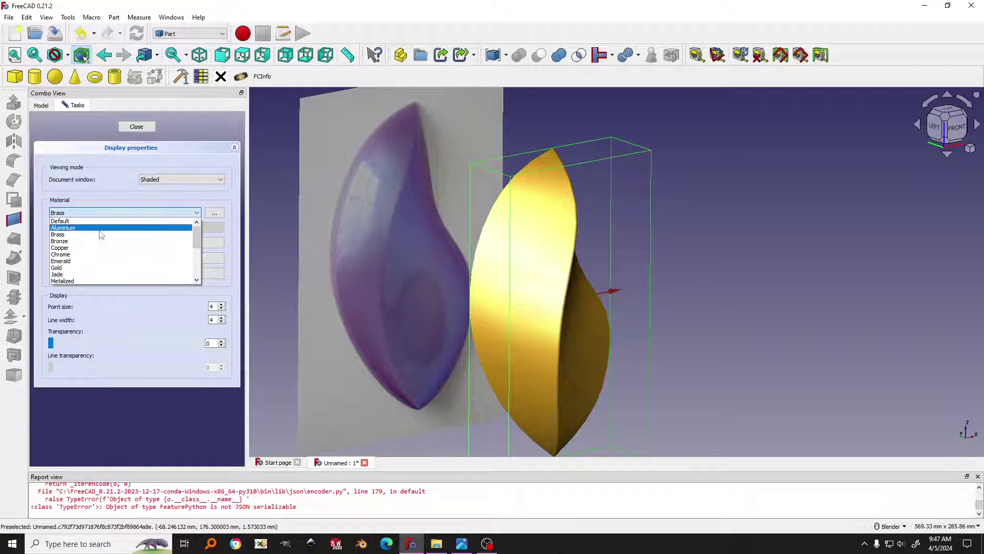
{"action": "left_click", "coordinate": [97, 234]}
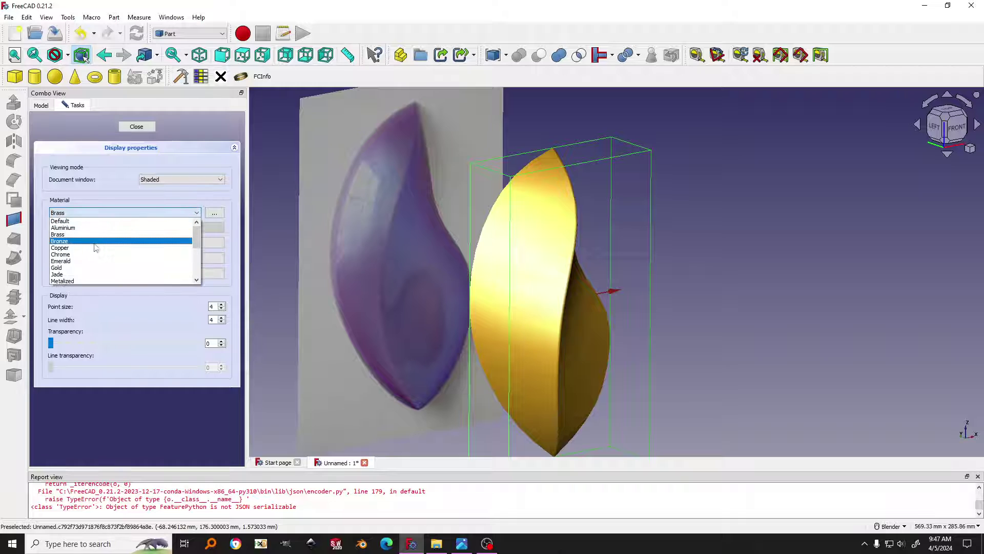
{"action": "left_click", "coordinate": [95, 242]}
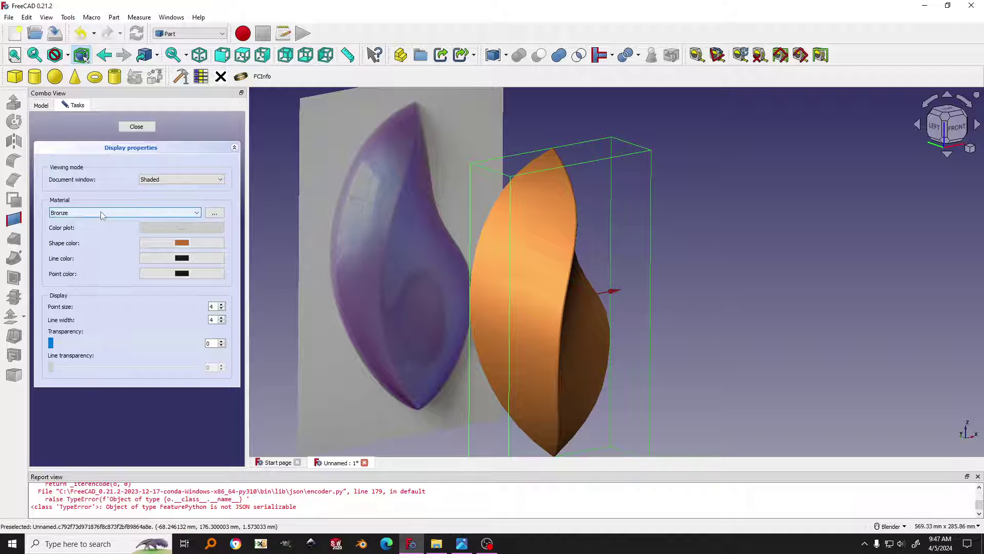
- Try Chrome and Brass, settle on Bronze, and open the Shape color chooser
{"action": "left_click", "coordinate": [101, 211]}
{"action": "left_click", "coordinate": [78, 259]}
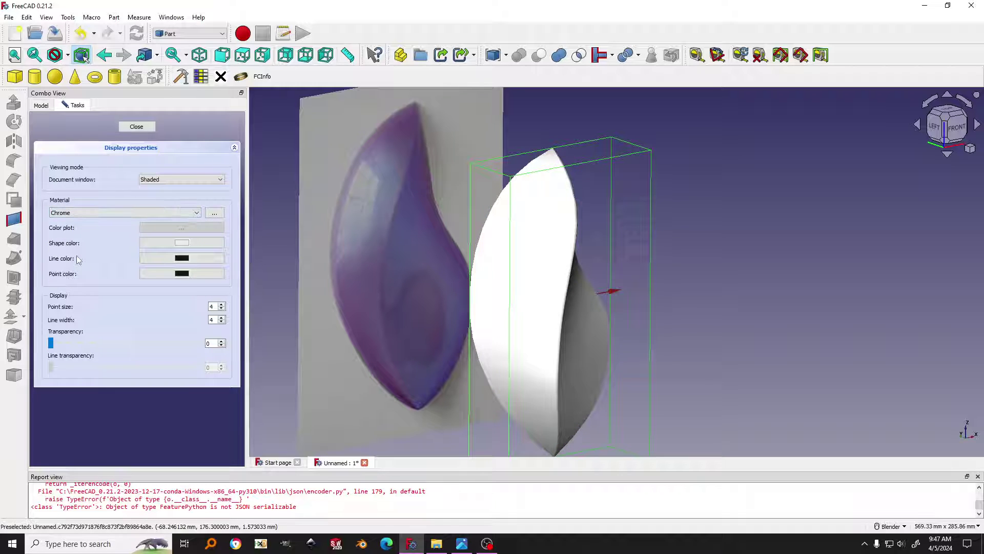
{"action": "left_click", "coordinate": [79, 212]}
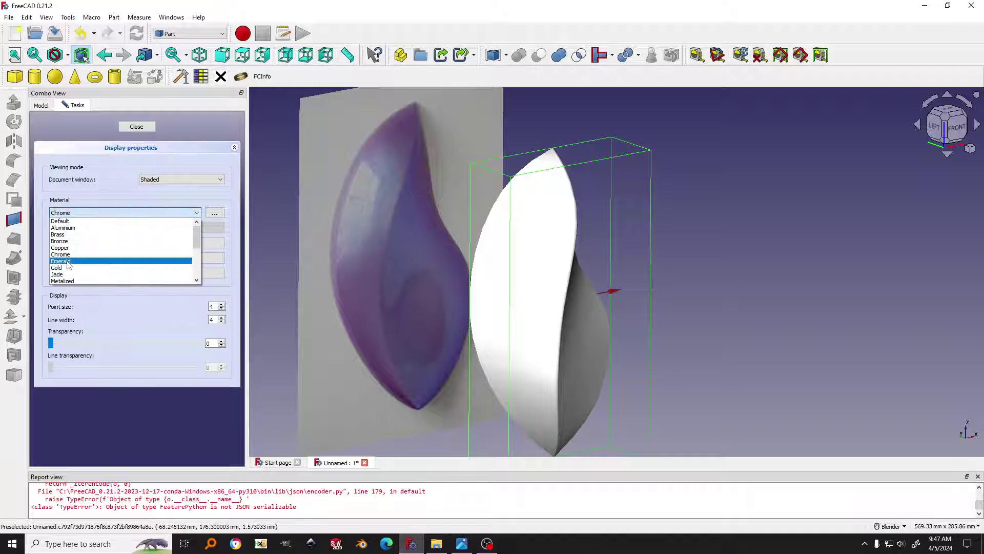
{"action": "left_click", "coordinate": [79, 236]}
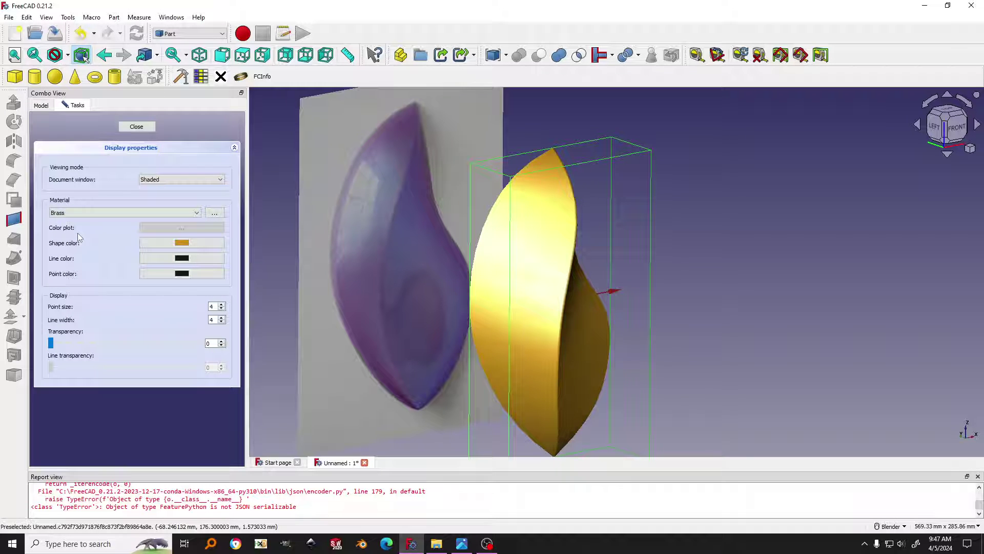
{"action": "left_click", "coordinate": [92, 212]}
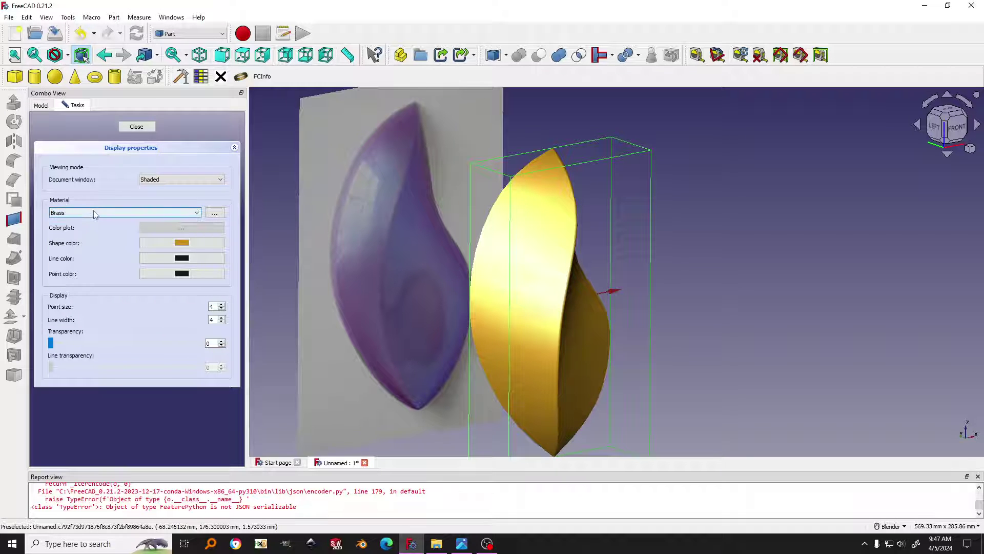
{"action": "left_click", "coordinate": [80, 241]}
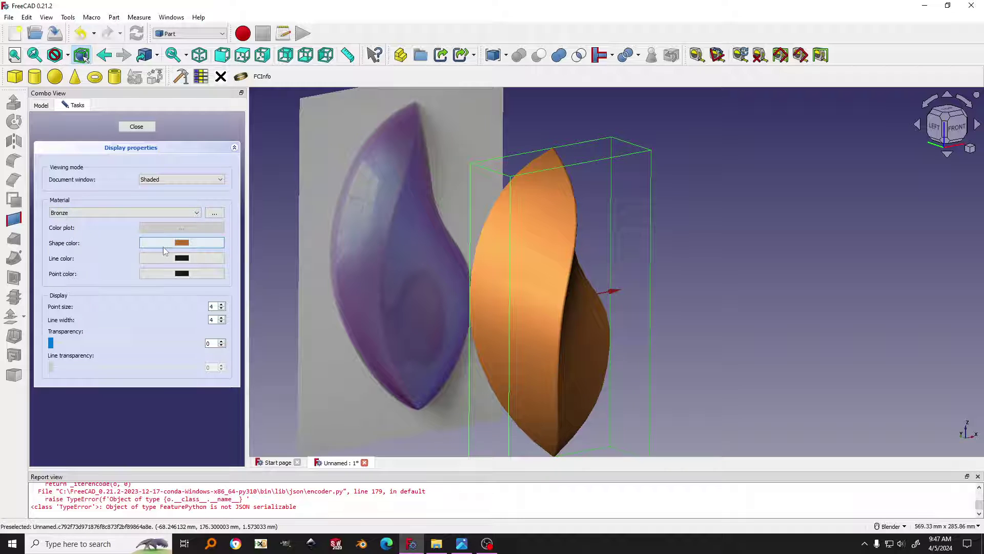
{"action": "left_click", "coordinate": [187, 244]}
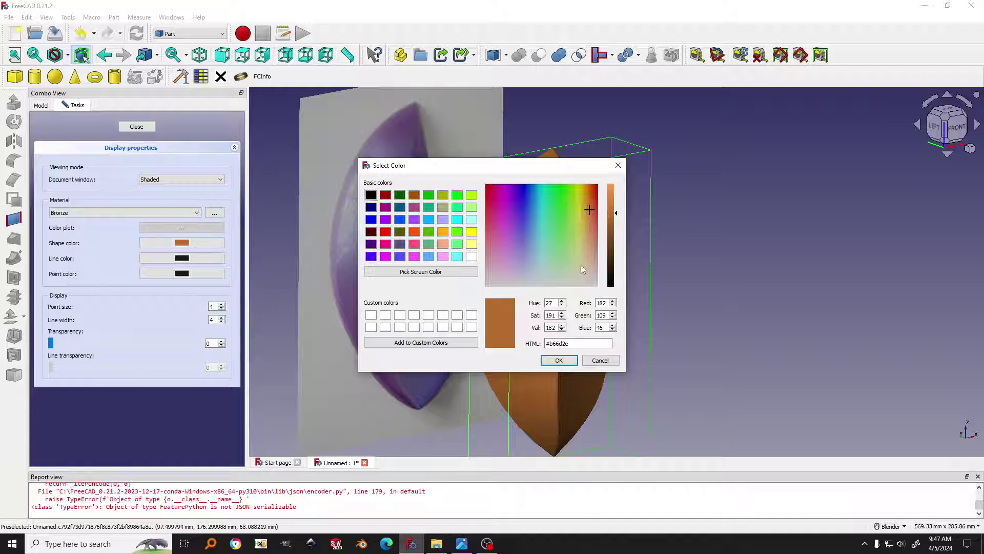
- Sample the reference image's purple as the Fusion's shape colour and confirm
{"action": "left_click", "coordinate": [420, 272]}
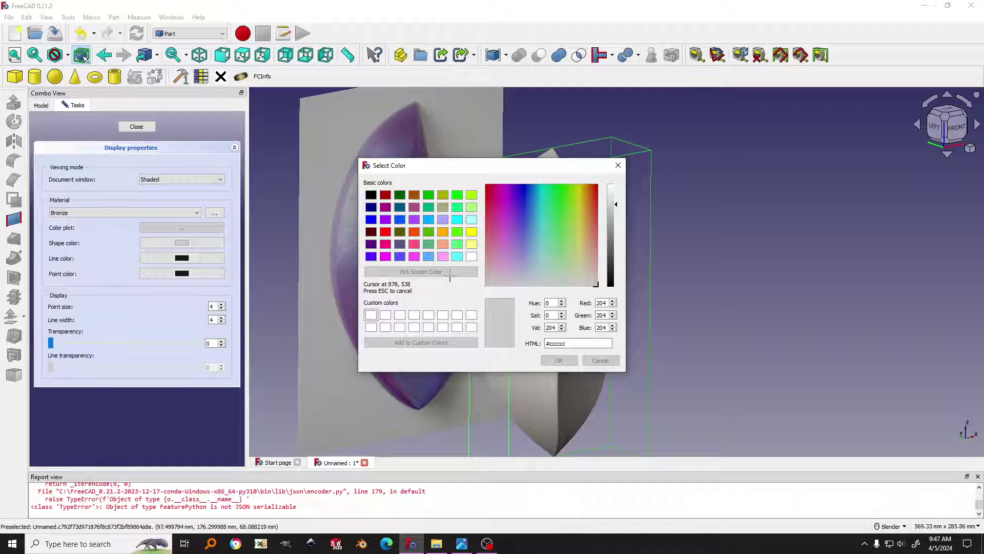
{"action": "left_click", "coordinate": [343, 296]}
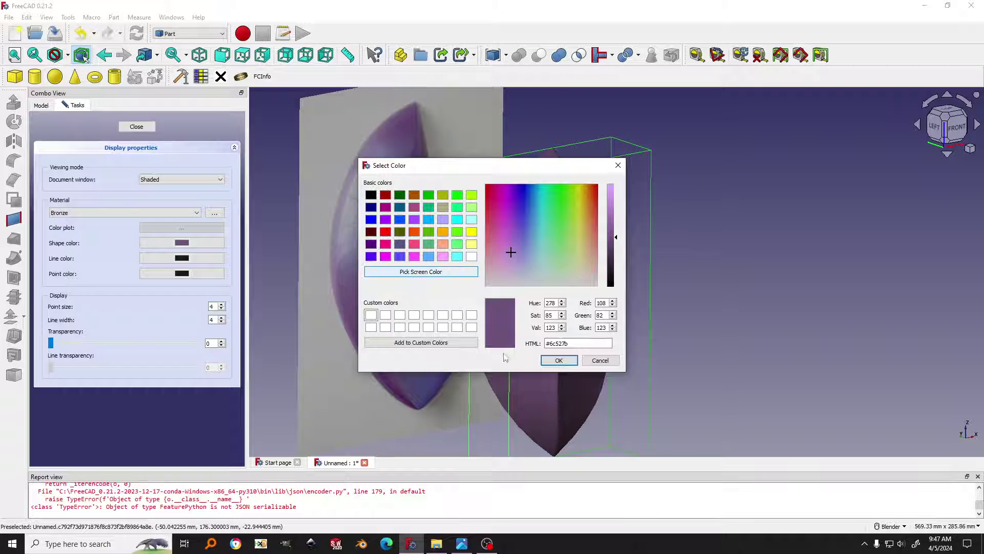
{"action": "left_click", "coordinate": [558, 360]}
{"action": "middle_click_drag", "start_coordinate": [576, 307], "coordinate": [743, 330]}
{"action": "mouse_move", "coordinate": [618, 322]}
{"action": "middle_mouse_down"}
{"action": "mouse_move", "coordinate": [615, 310]}
{"action": "mouse_move", "coordinate": [633, 301]}
{"action": "mouse_move", "coordinate": [549, 292]}
{"action": "middle_mouse_up"}
{"action": "left_click", "coordinate": [549, 292]}
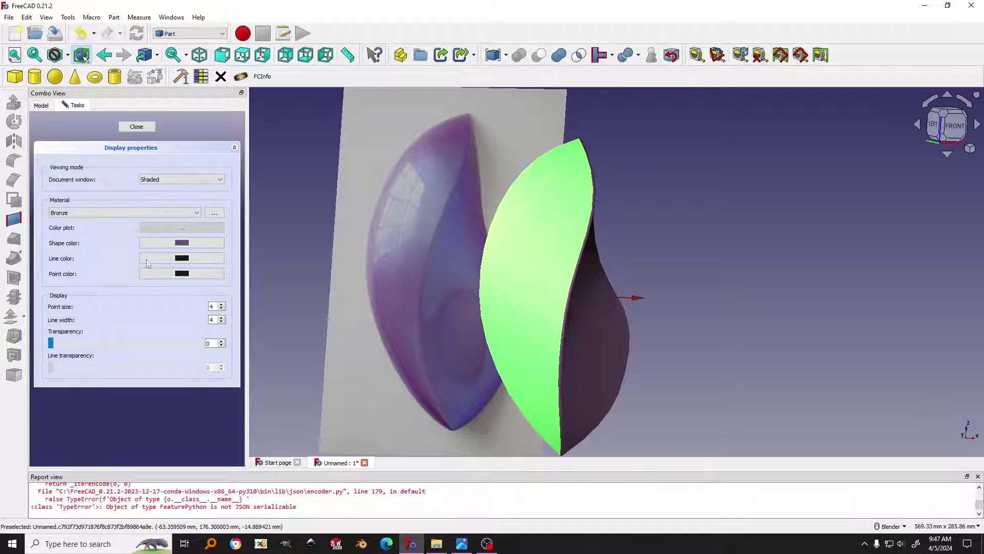
- Retry the Chrome and Brass materials, cancelling a colour change in between
{"action": "left_click", "coordinate": [109, 213]}
{"action": "left_click", "coordinate": [95, 255]}
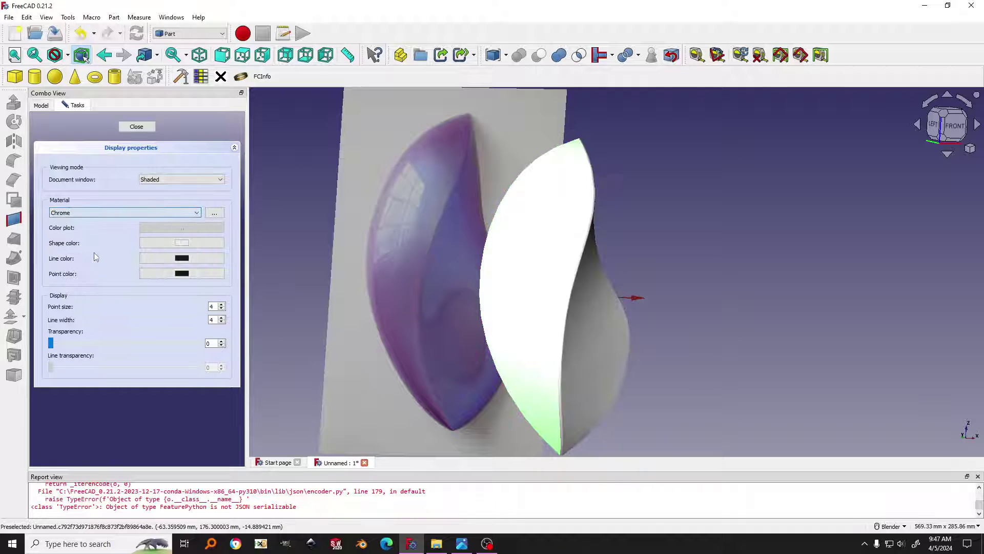
{"action": "mouse_move", "coordinate": [707, 279]}
{"action": "middle_mouse_down"}
{"action": "mouse_move", "coordinate": [694, 278]}
{"action": "mouse_move", "coordinate": [706, 281]}
{"action": "middle_mouse_up"}
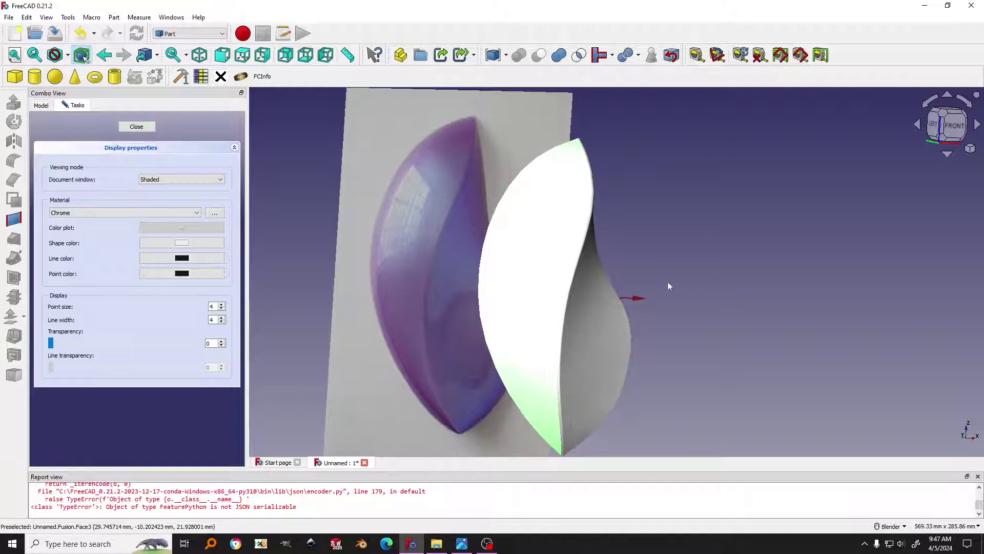
{"action": "left_click", "coordinate": [190, 245]}
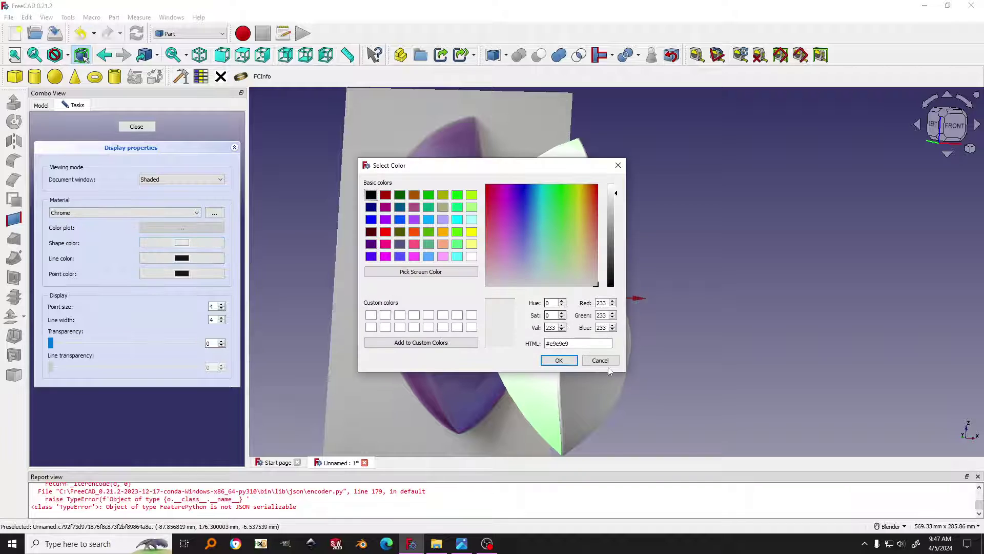
{"action": "left_click", "coordinate": [589, 359]}
{"action": "left_click", "coordinate": [102, 213]}
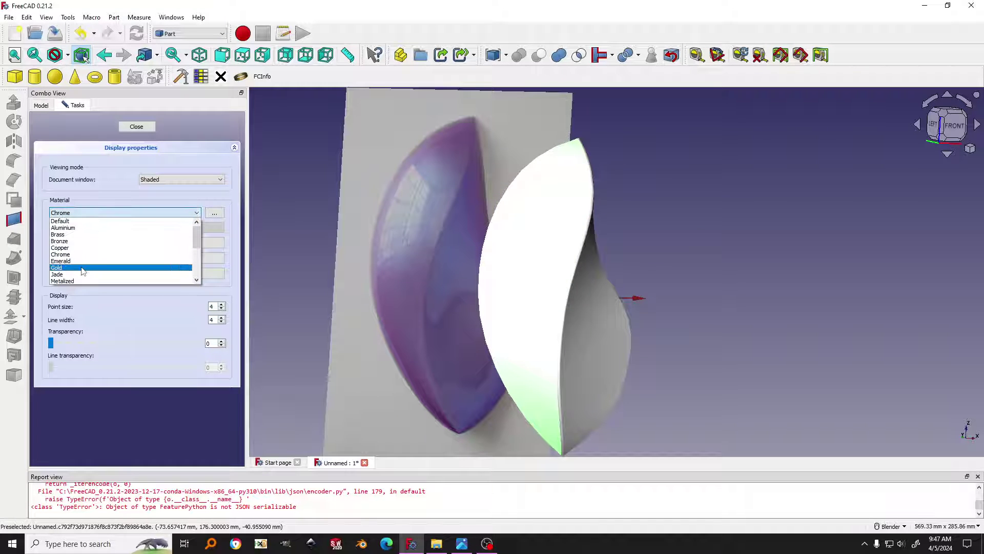
{"action": "left_click", "coordinate": [82, 236]}
{"action": "mouse_move", "coordinate": [385, 282]}
{"action": "middle_mouse_down"}
{"action": "mouse_move", "coordinate": [439, 290]}
{"action": "mouse_move", "coordinate": [384, 287]}
{"action": "mouse_move", "coordinate": [395, 287]}
{"action": "middle_mouse_up"}
- Re-pick the purple #6a4f7c from the reference image, confirm, and close display settings
{"action": "left_click", "coordinate": [172, 244]}
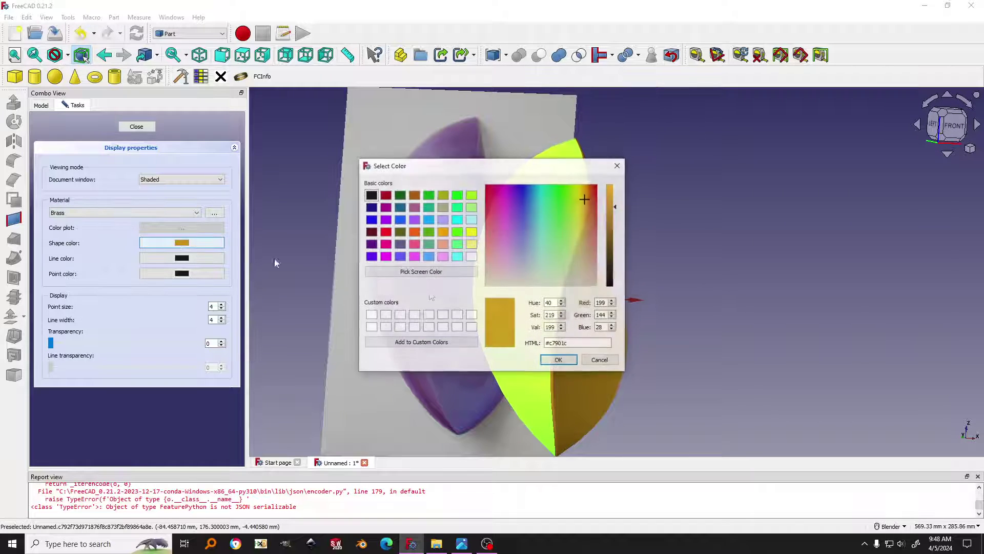
{"action": "left_click", "coordinate": [446, 272]}
{"action": "left_click", "coordinate": [426, 381]}
{"action": "left_click", "coordinate": [558, 361]}
{"action": "middle_click_drag", "start_coordinate": [604, 339], "coordinate": [618, 337]}
{"action": "left_click", "coordinate": [743, 323]}
{"action": "middle_click_drag", "start_coordinate": [743, 324], "coordinate": [723, 369]}
{"action": "left_click", "coordinate": [137, 127]}
- Turn the model face-on, select Fusion and show its View property tab
{"action": "scroll", "coordinate": [769, 269], "scroll_direction": "down", "scroll_amount": 4}
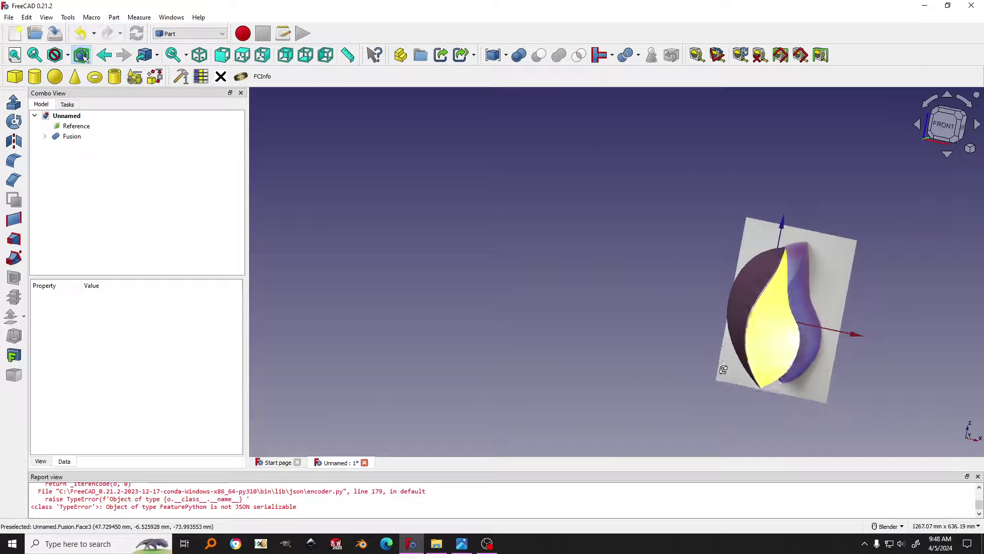
{"action": "scroll", "coordinate": [597, 347], "scroll_direction": "up", "scroll_amount": 2}
{"action": "middle_click_drag", "start_coordinate": [597, 347], "coordinate": [831, 352]}
{"action": "scroll", "coordinate": [830, 351], "scroll_direction": "up", "scroll_amount": 1}
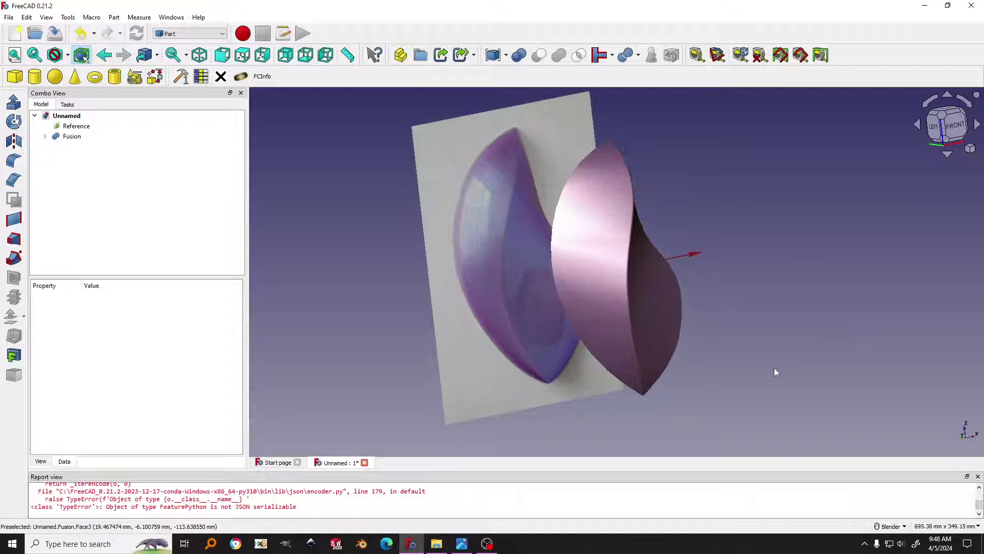
{"action": "middle_click_drag", "start_coordinate": [458, 379], "coordinate": [413, 328]}
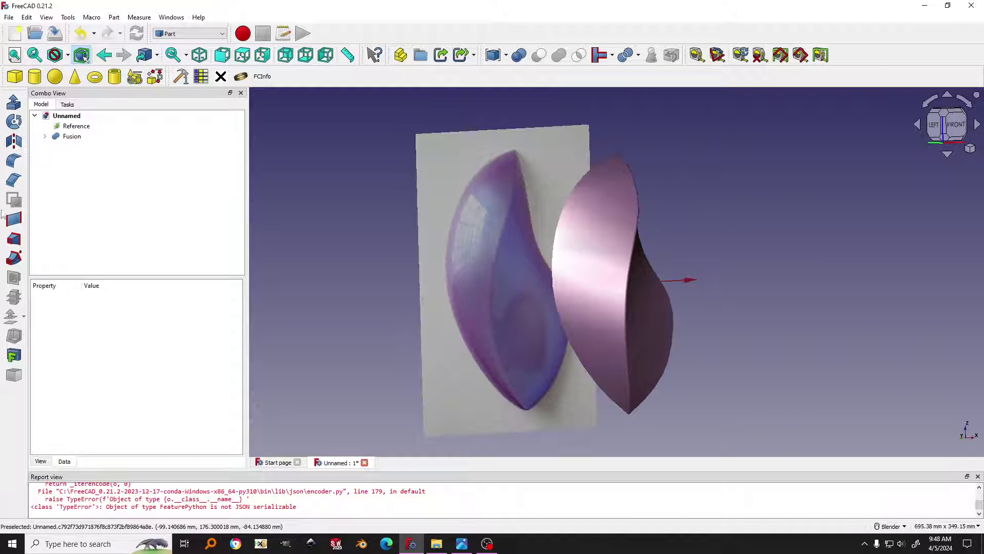
{"action": "left_click", "coordinate": [58, 136]}
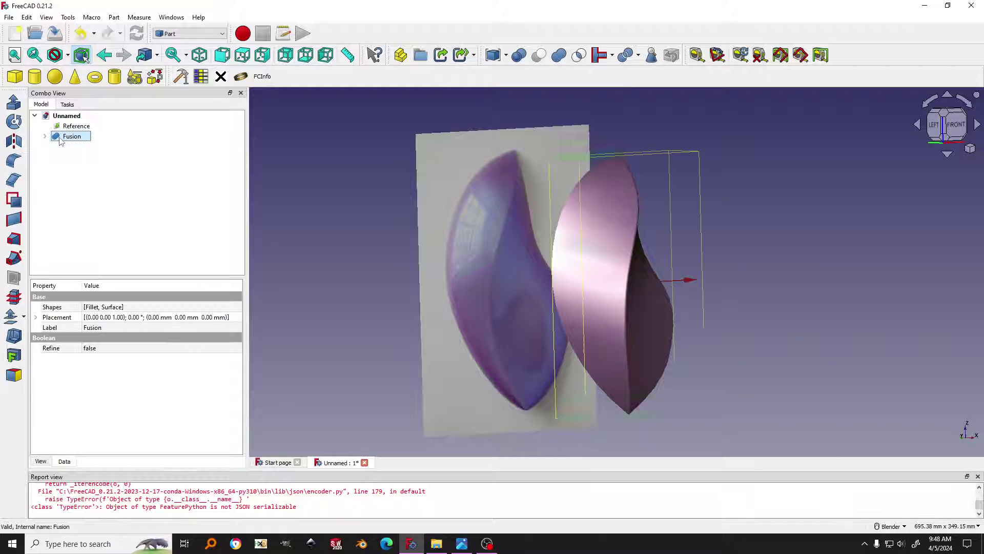
{"action": "left_click", "coordinate": [40, 461]}
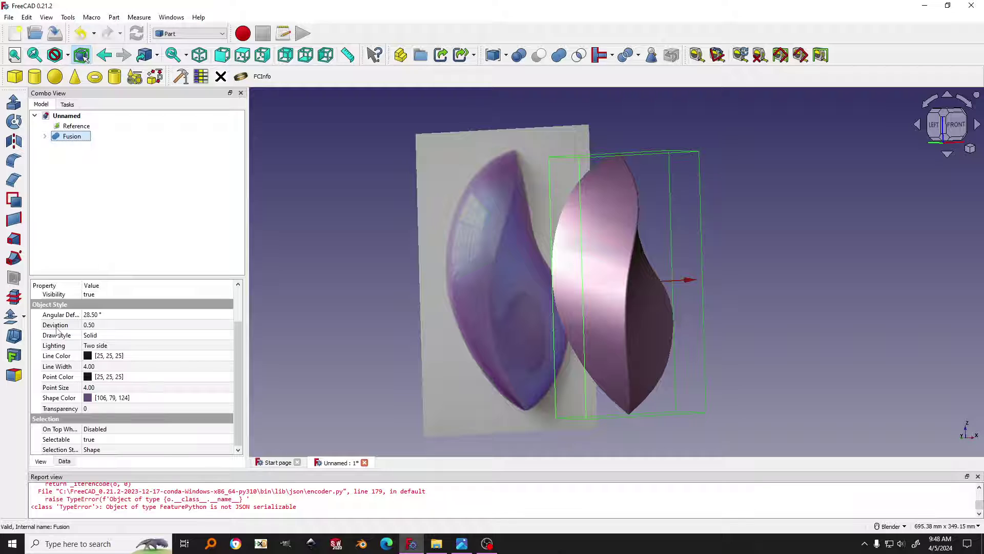
- Set the Fusion's Deviation to 0.05 and orbit to inspect the smoother purple surfaces
{"action": "left_click", "coordinate": [95, 326]}
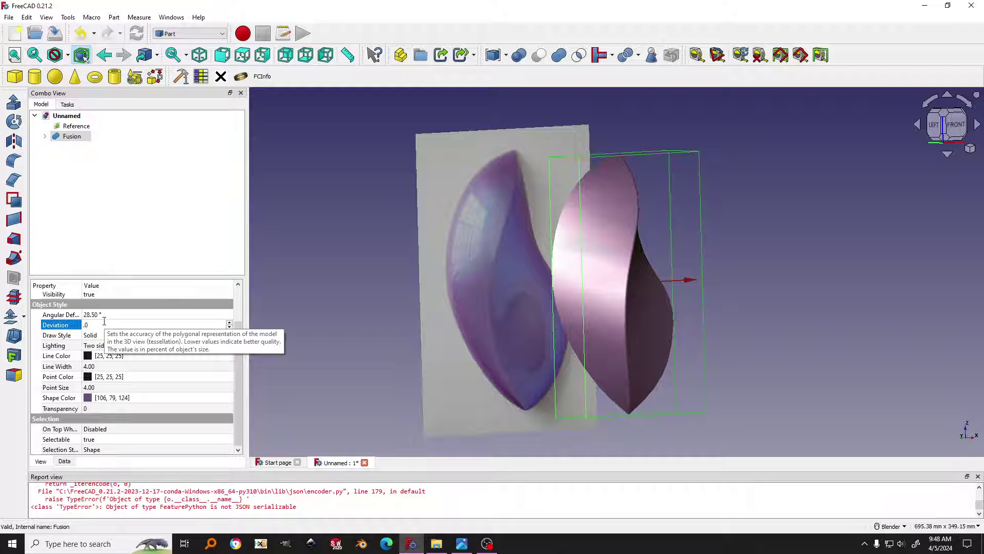
{"action": "type", "text": ".05"}
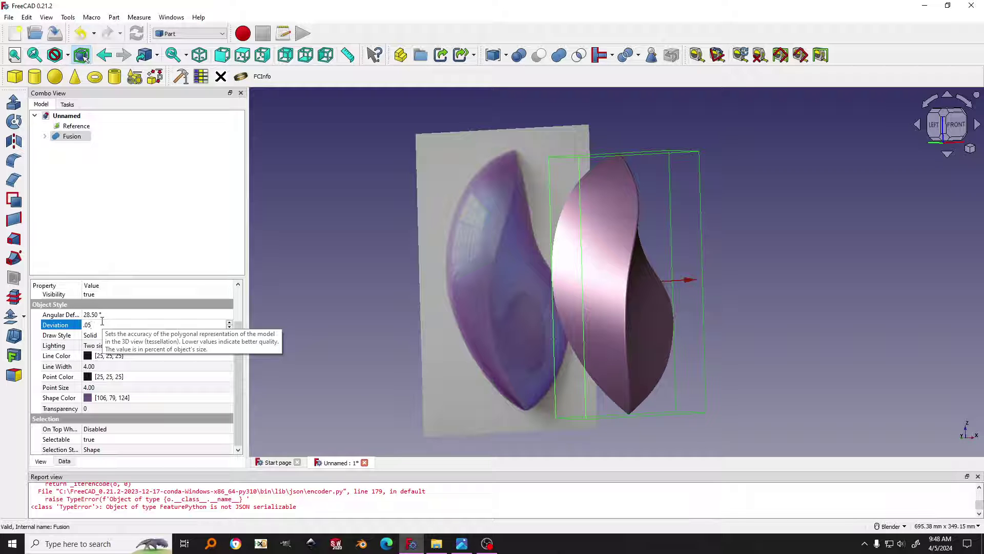
{"action": "left_click", "coordinate": [343, 306]}
{"action": "mouse_move", "coordinate": [726, 301]}
{"action": "middle_mouse_down"}
{"action": "mouse_move", "coordinate": [622, 303]}
{"action": "mouse_move", "coordinate": [718, 293]}
{"action": "middle_mouse_up"}
{"action": "middle_click_drag", "start_coordinate": [789, 269], "coordinate": [731, 257]}
{"action": "scroll", "coordinate": [776, 286], "scroll_direction": "up", "scroll_amount": 1}
{"action": "scroll", "coordinate": [776, 290], "scroll_direction": "down", "scroll_amount": 2}
{"action": "scroll", "coordinate": [762, 247], "scroll_direction": "up", "scroll_amount": 2}
{"action": "scroll", "coordinate": [762, 251], "scroll_direction": "down", "scroll_amount": 2}
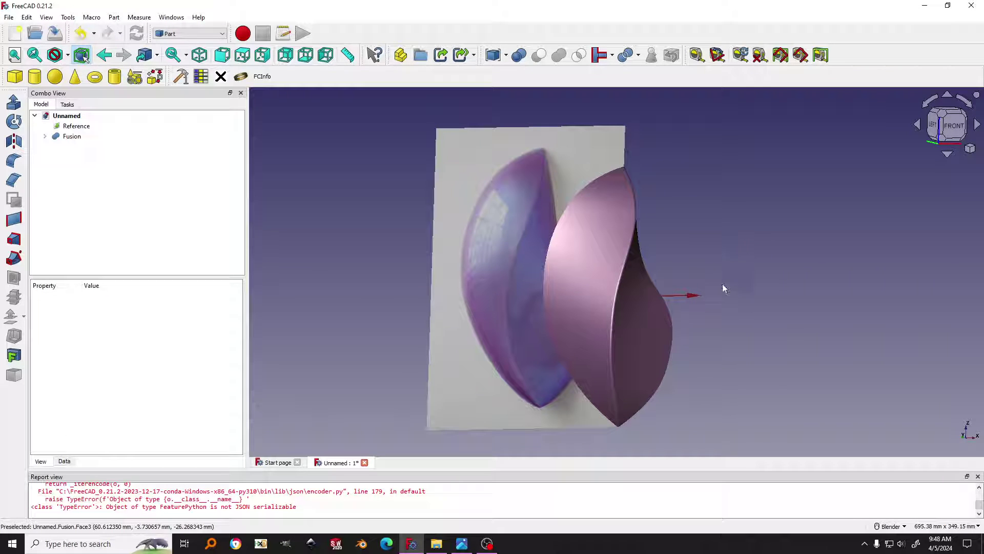